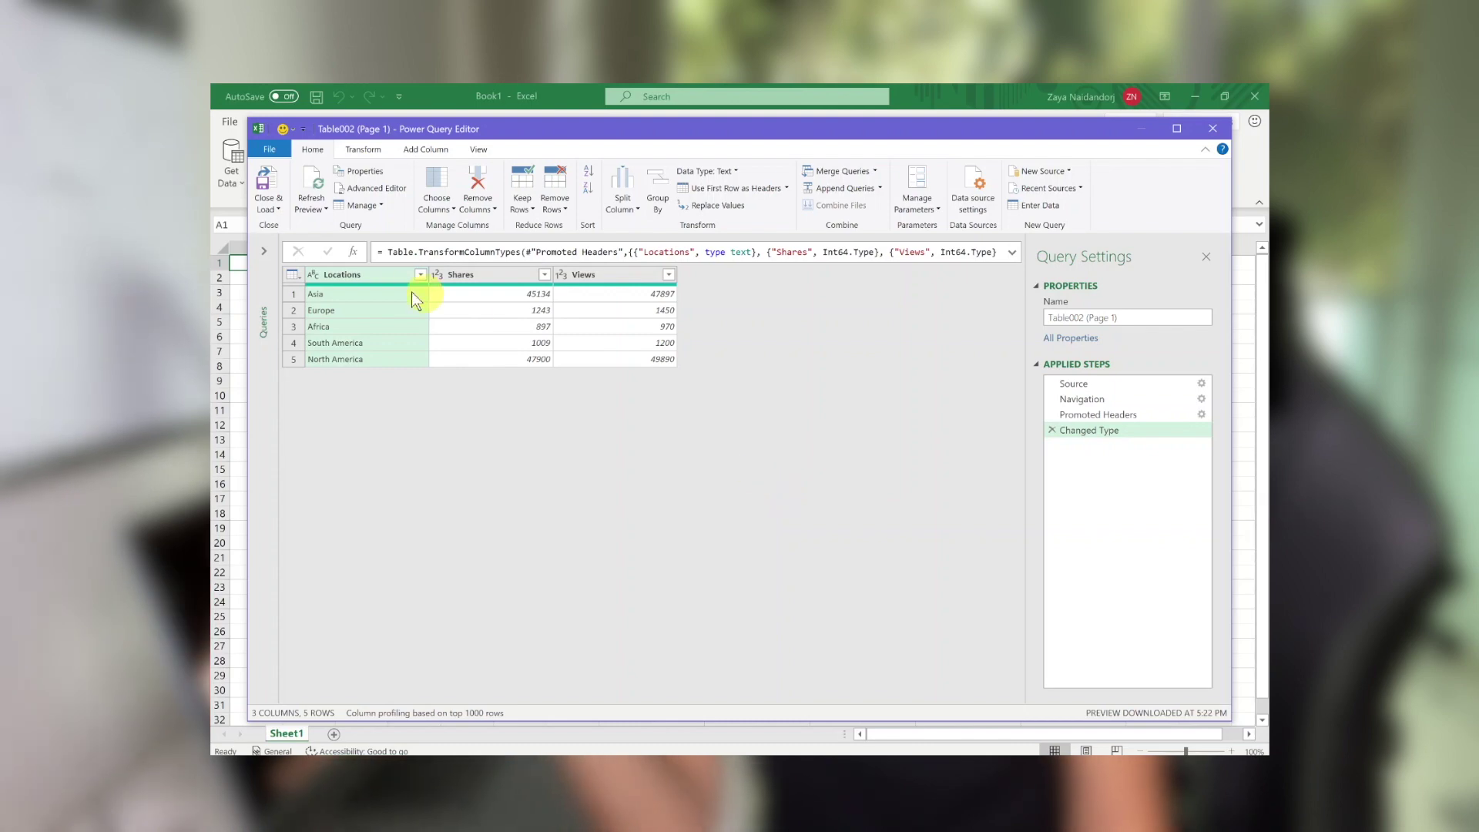
Step: Select the Asia cell in the Power Query preview of the Locations table
left_click(326, 294)
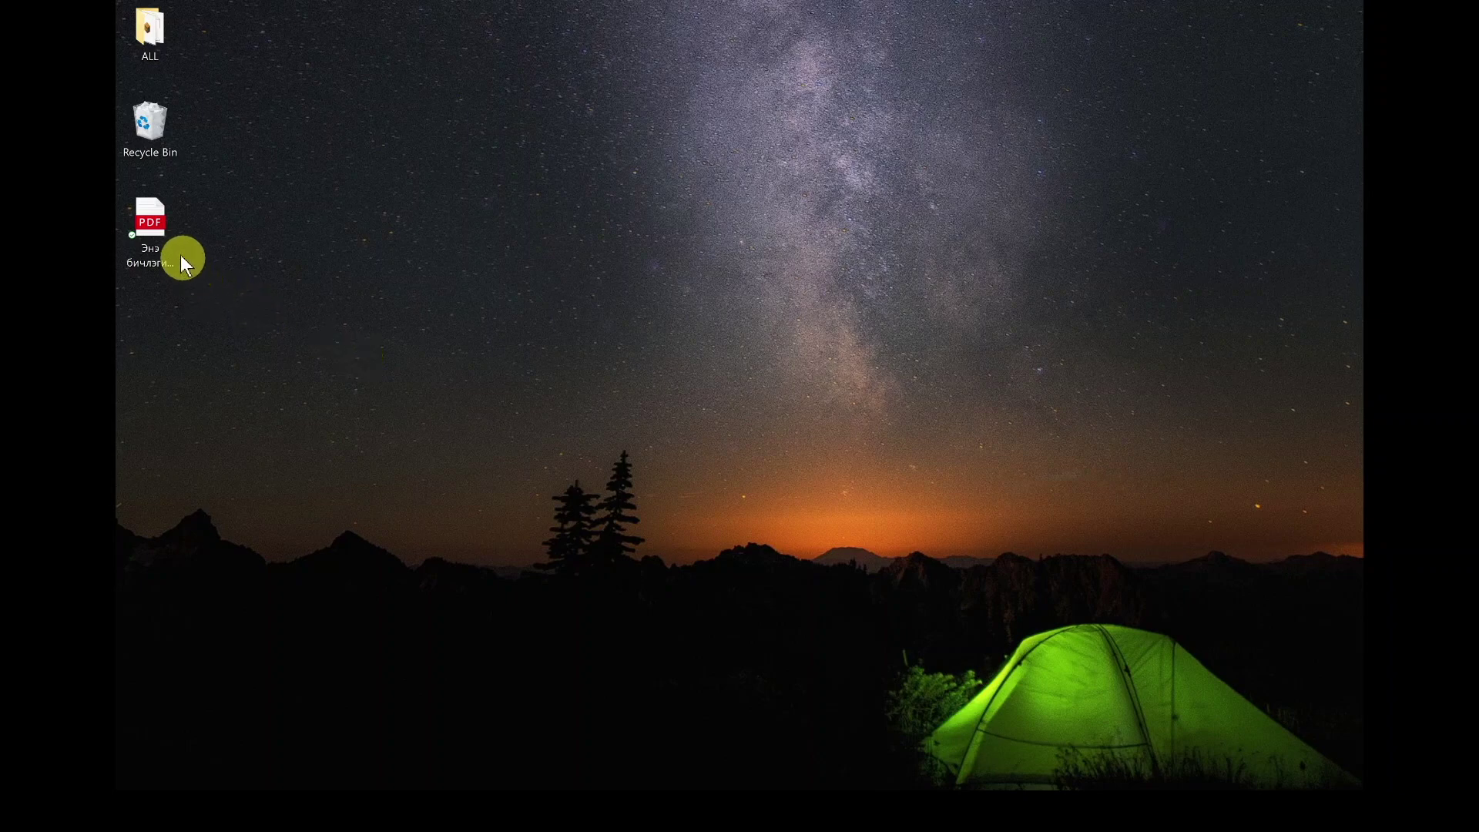
Step: Open the desktop PDF in Edge, scroll through its Locations table, then bring up Start
double_click(154, 231)
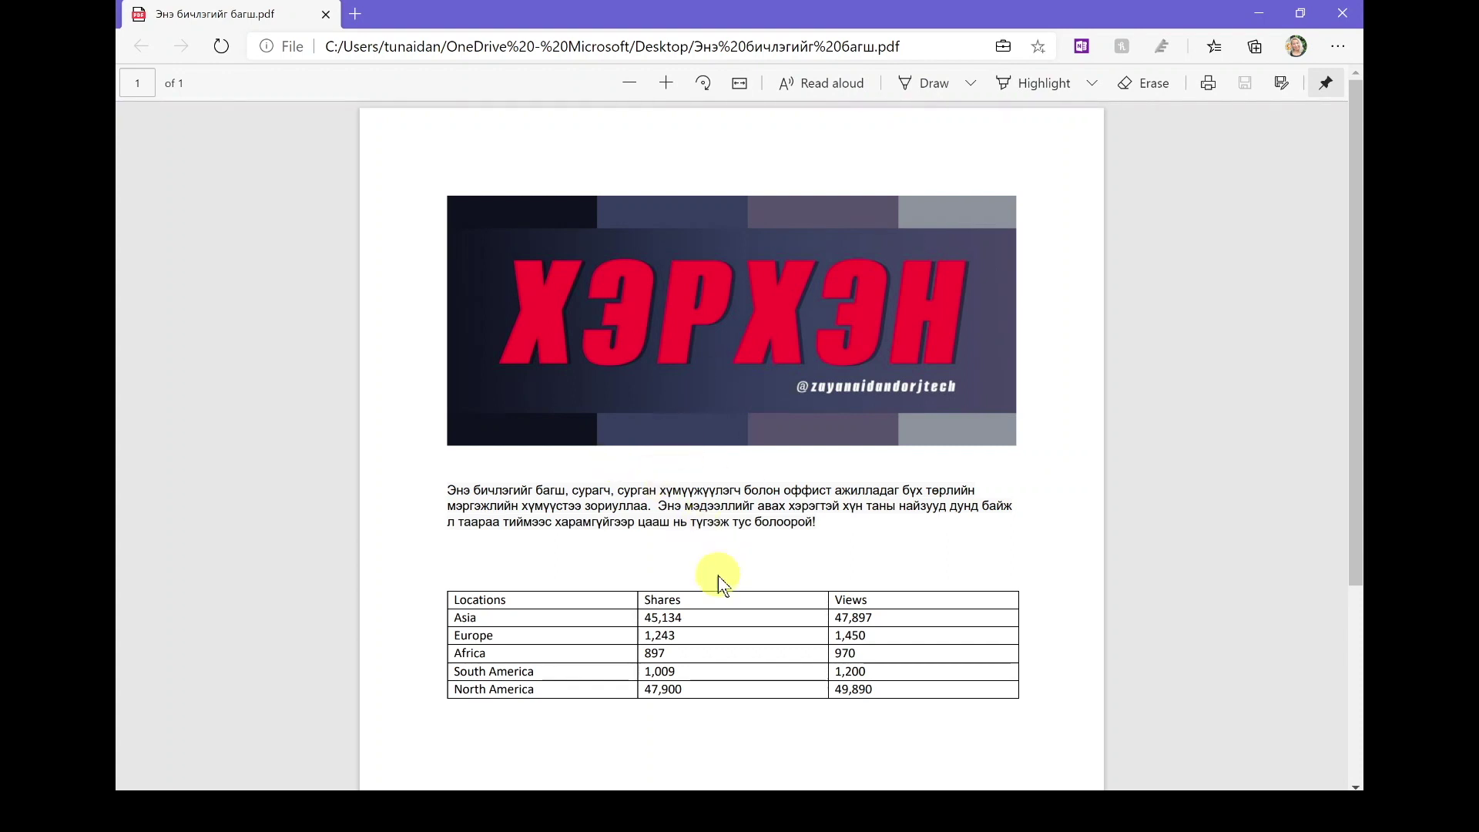
scroll(717, 575, "down", 1)
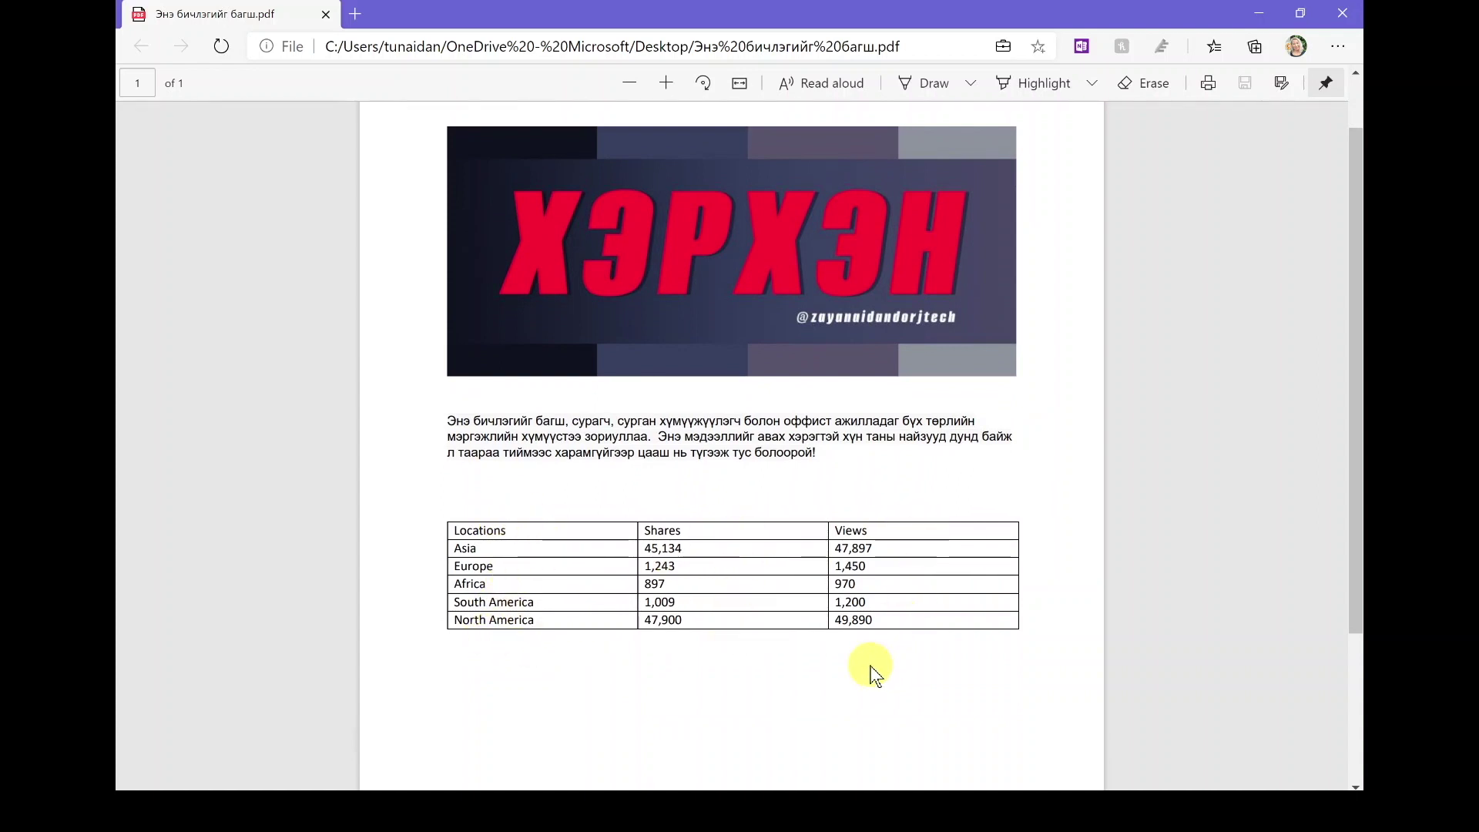
scroll(870, 667, "down", 1)
scroll(868, 670, "up", 1)
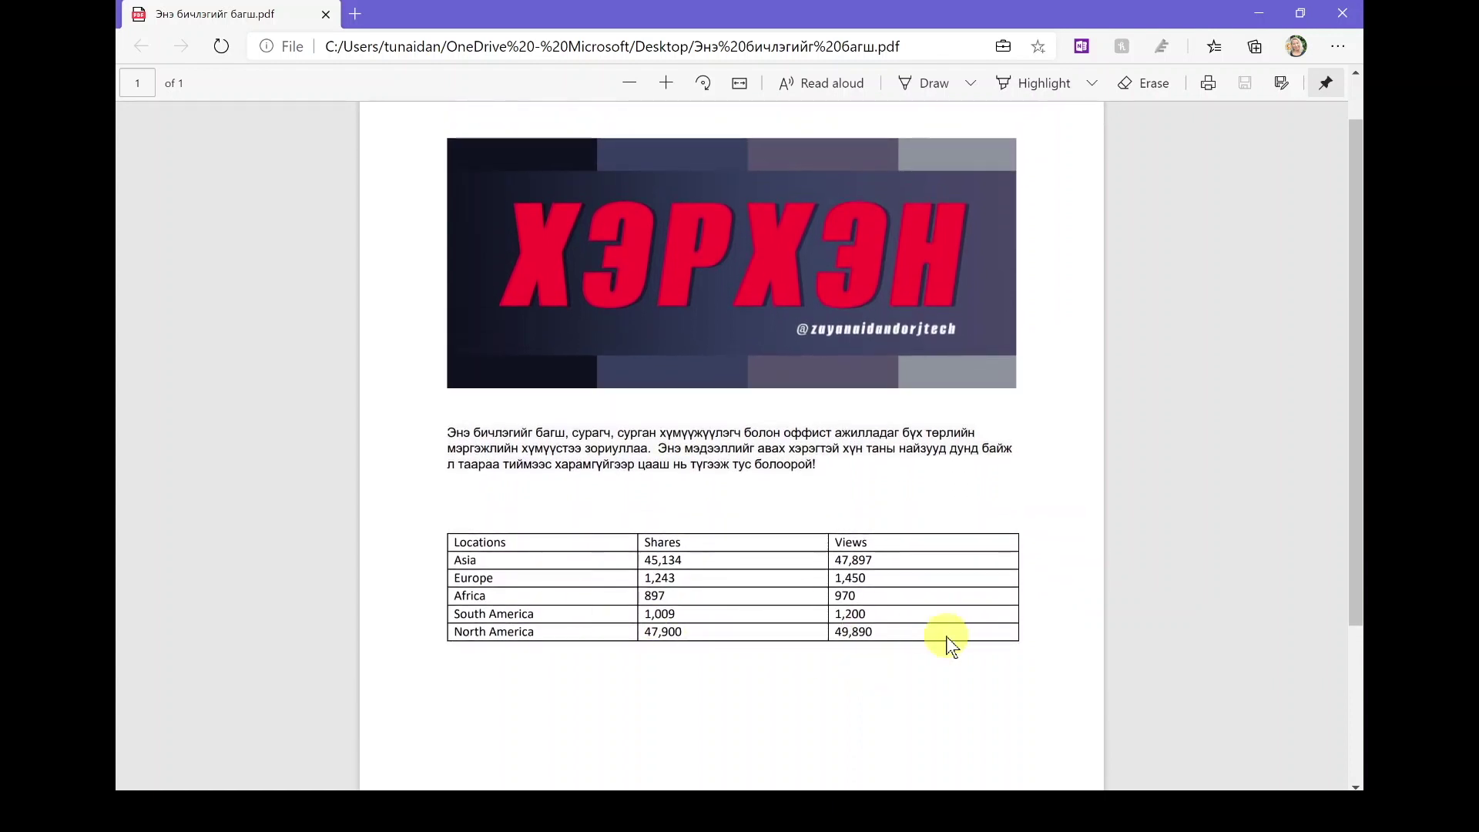
scroll(951, 646, "up", 1)
scroll(951, 646, "down", 1)
scroll(952, 645, "up", 1)
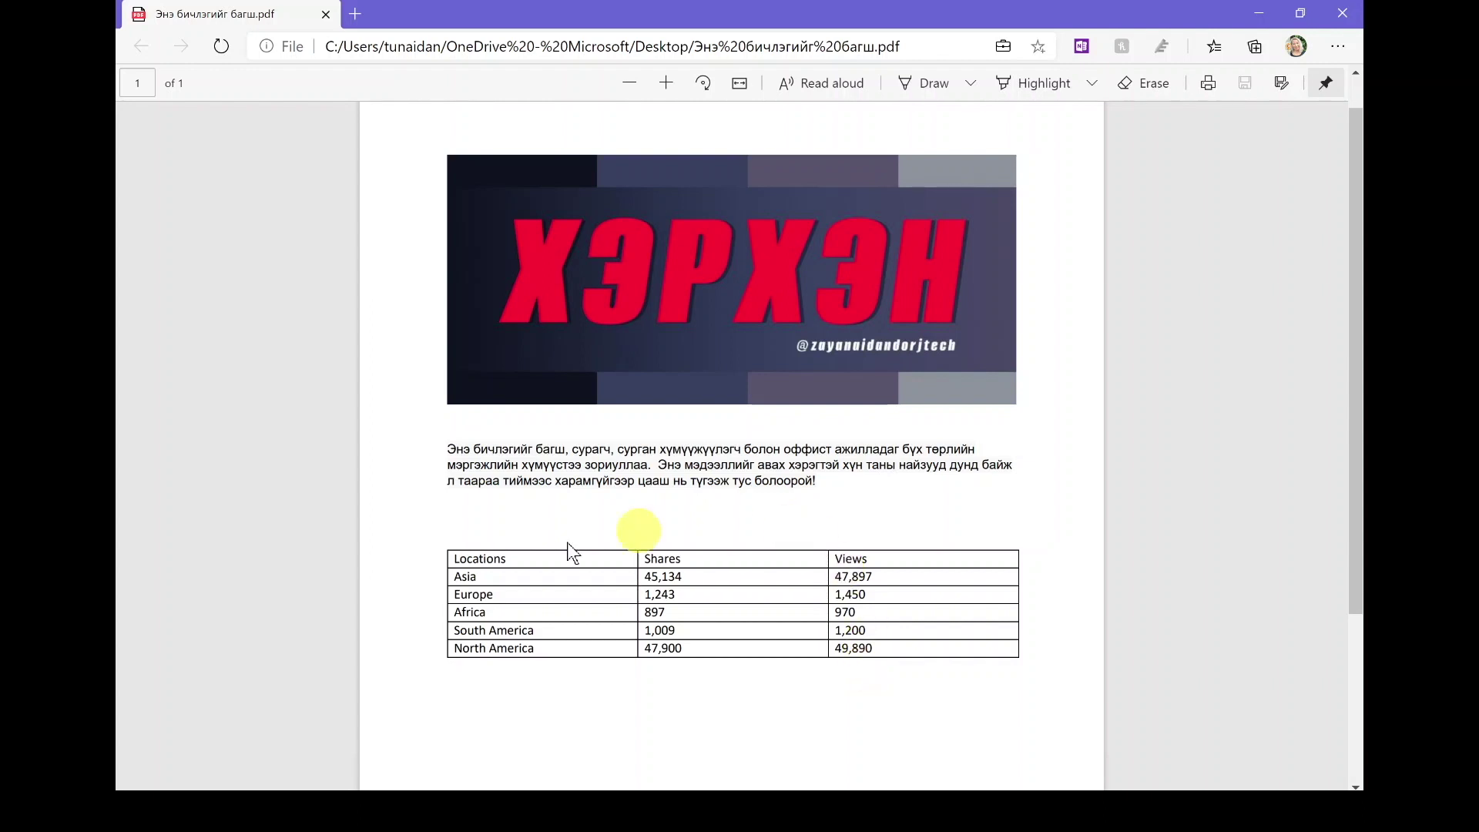
left_click(140, 807)
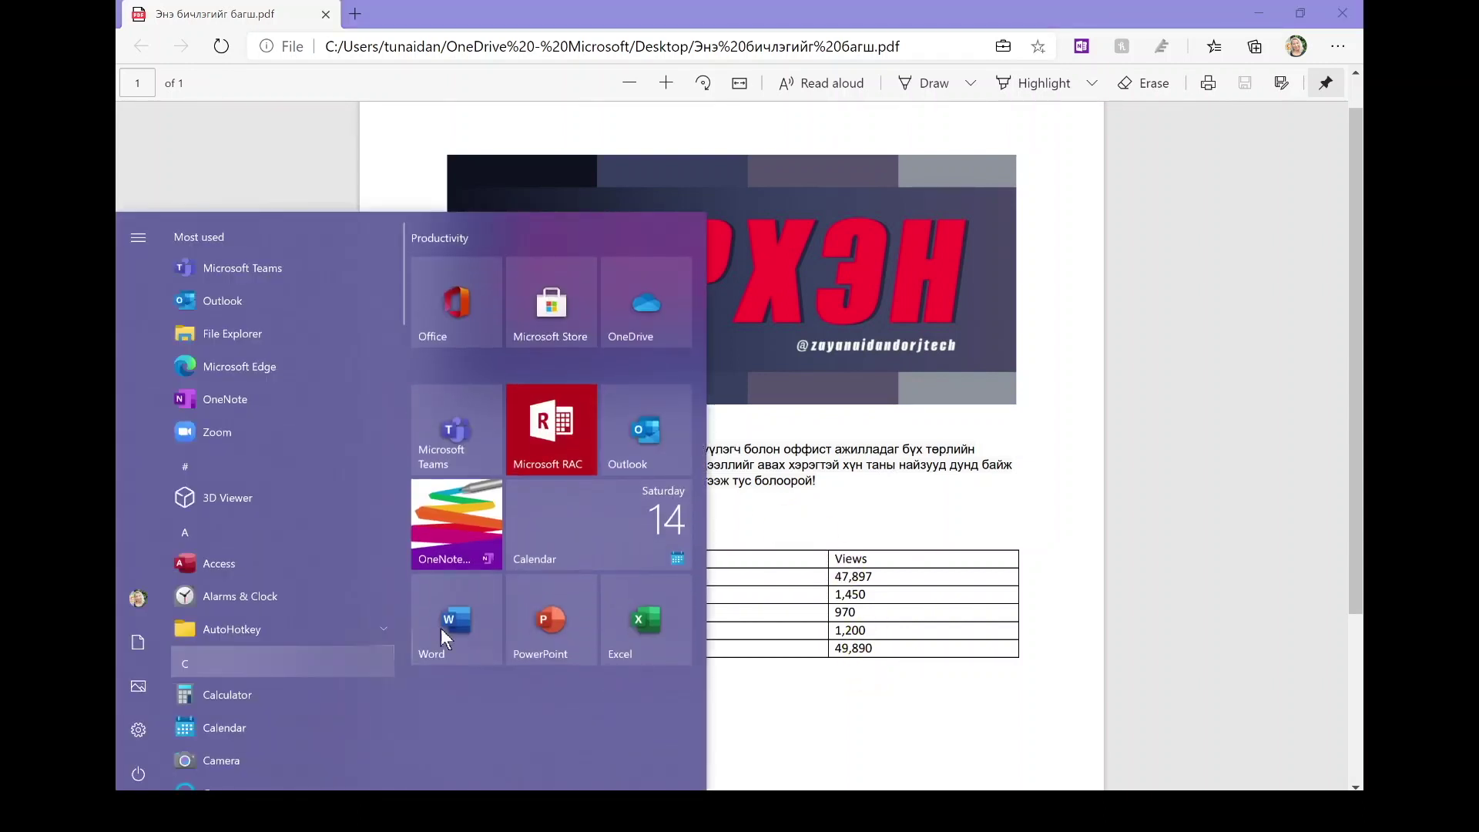
Step: Launch a blank Excel workbook and open Data > Get Data to browse the From File sources
left_click(647, 631)
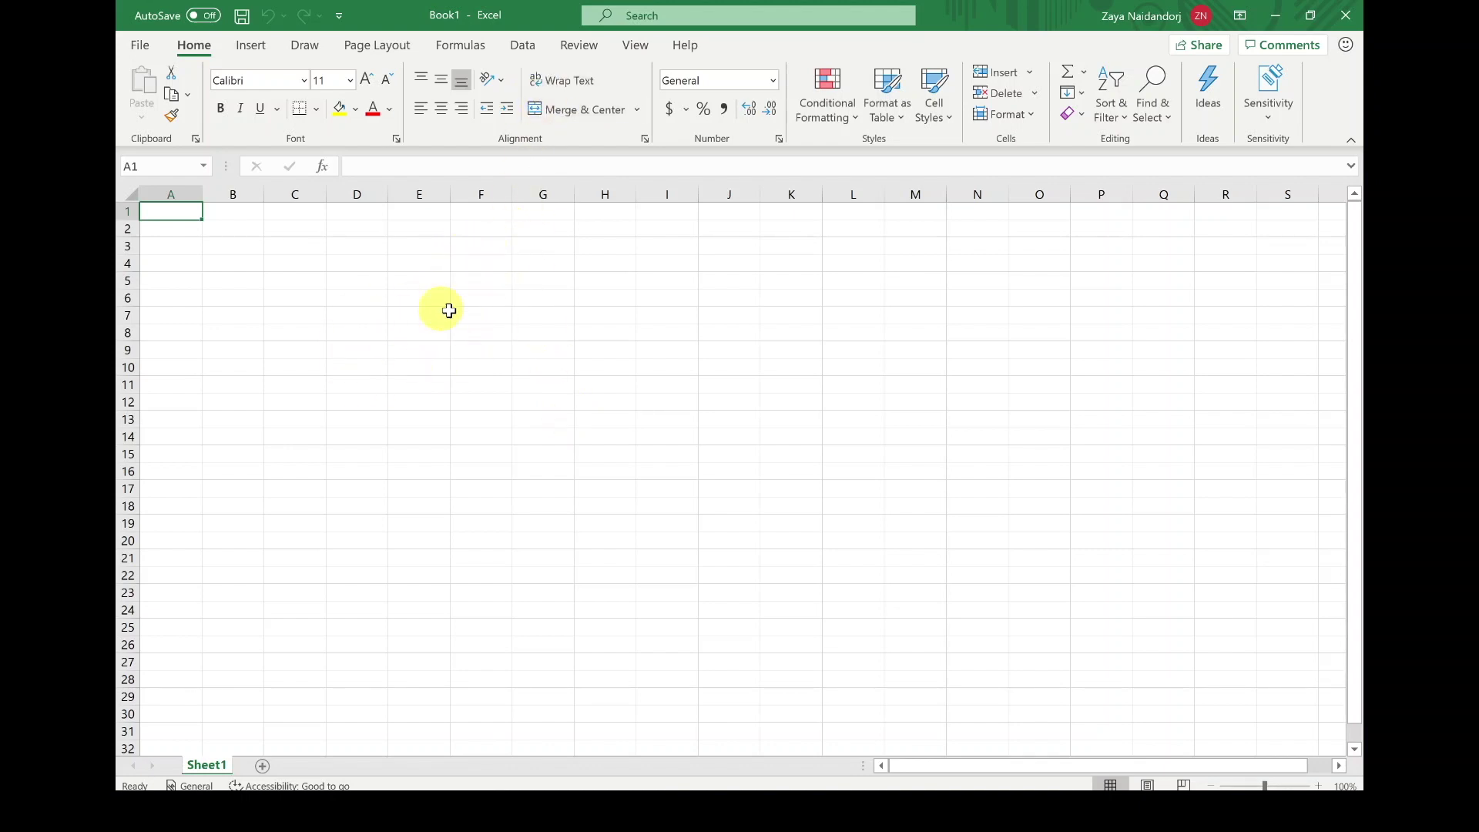
left_click(524, 48)
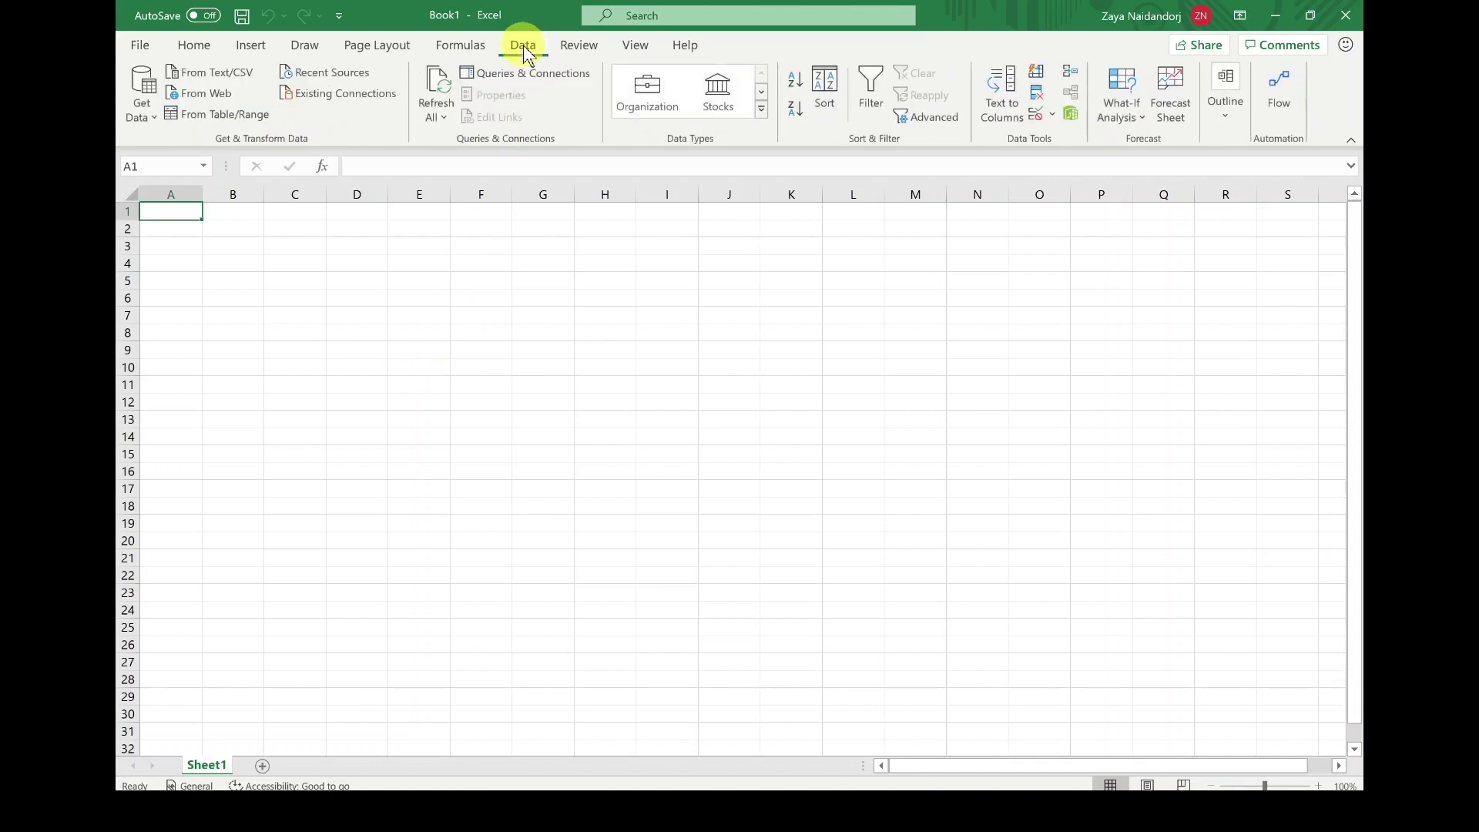
left_click(153, 120)
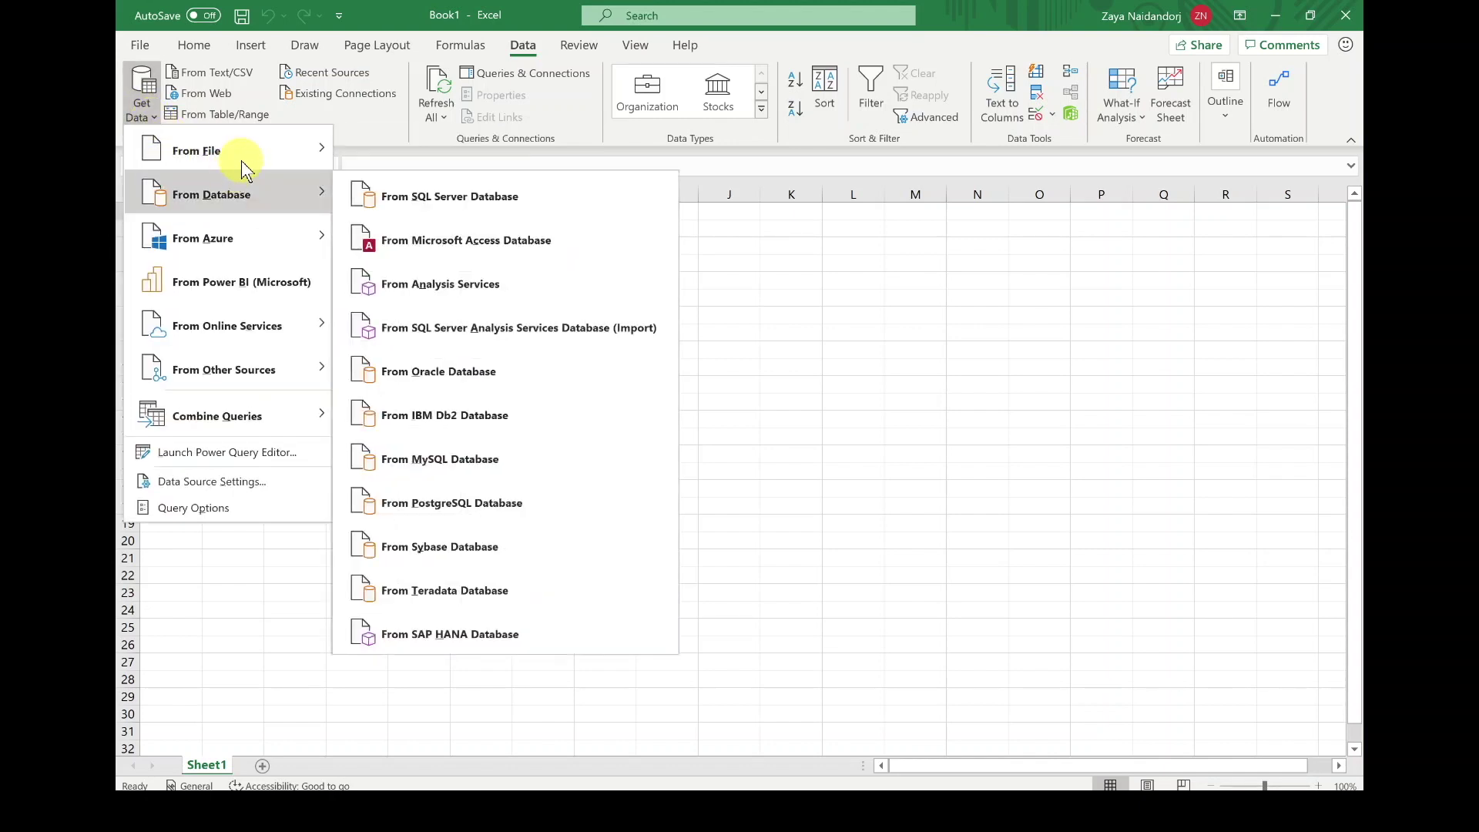
mouse_move(254, 160)
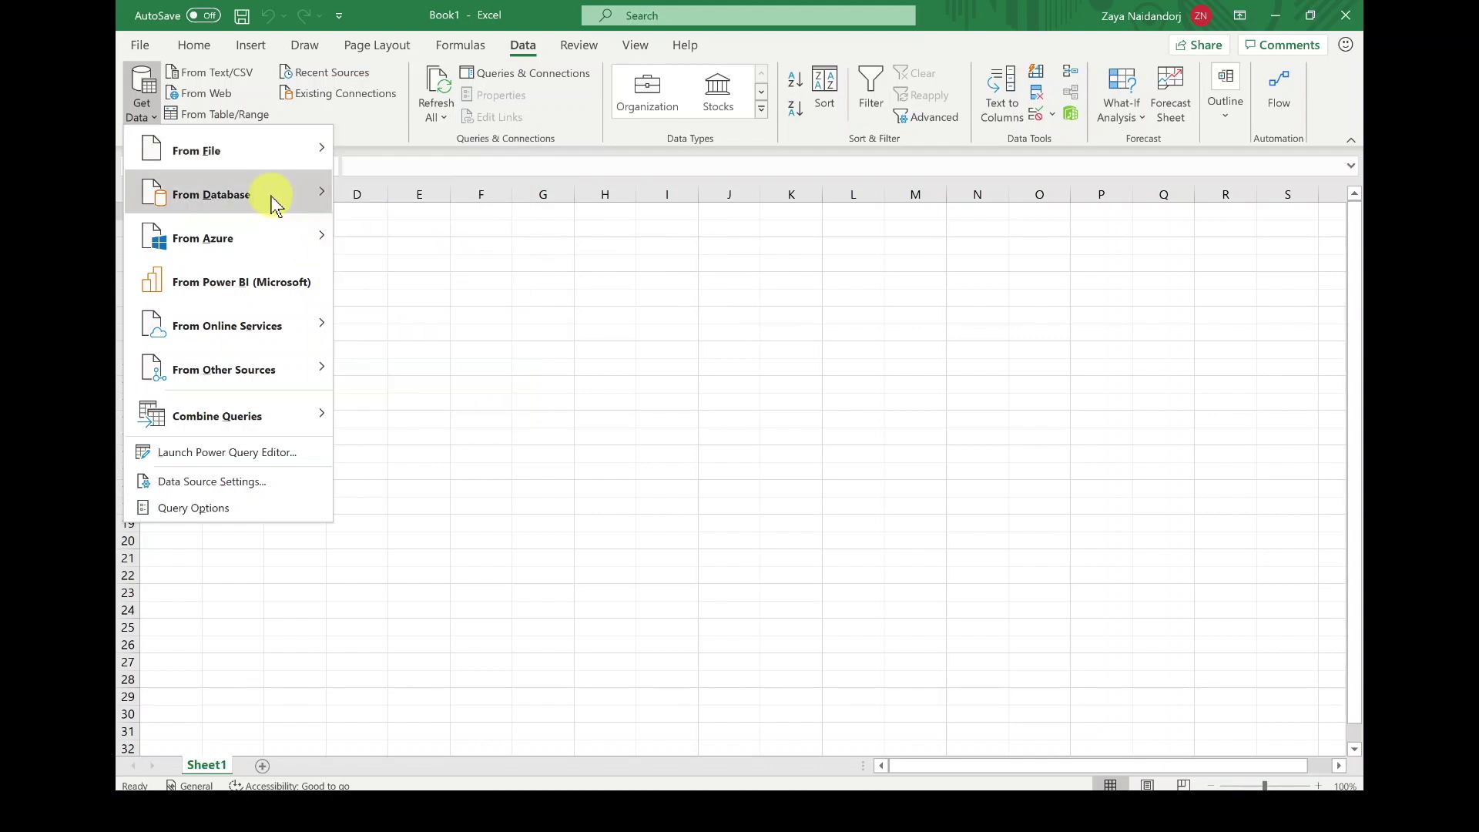
mouse_move(272, 201)
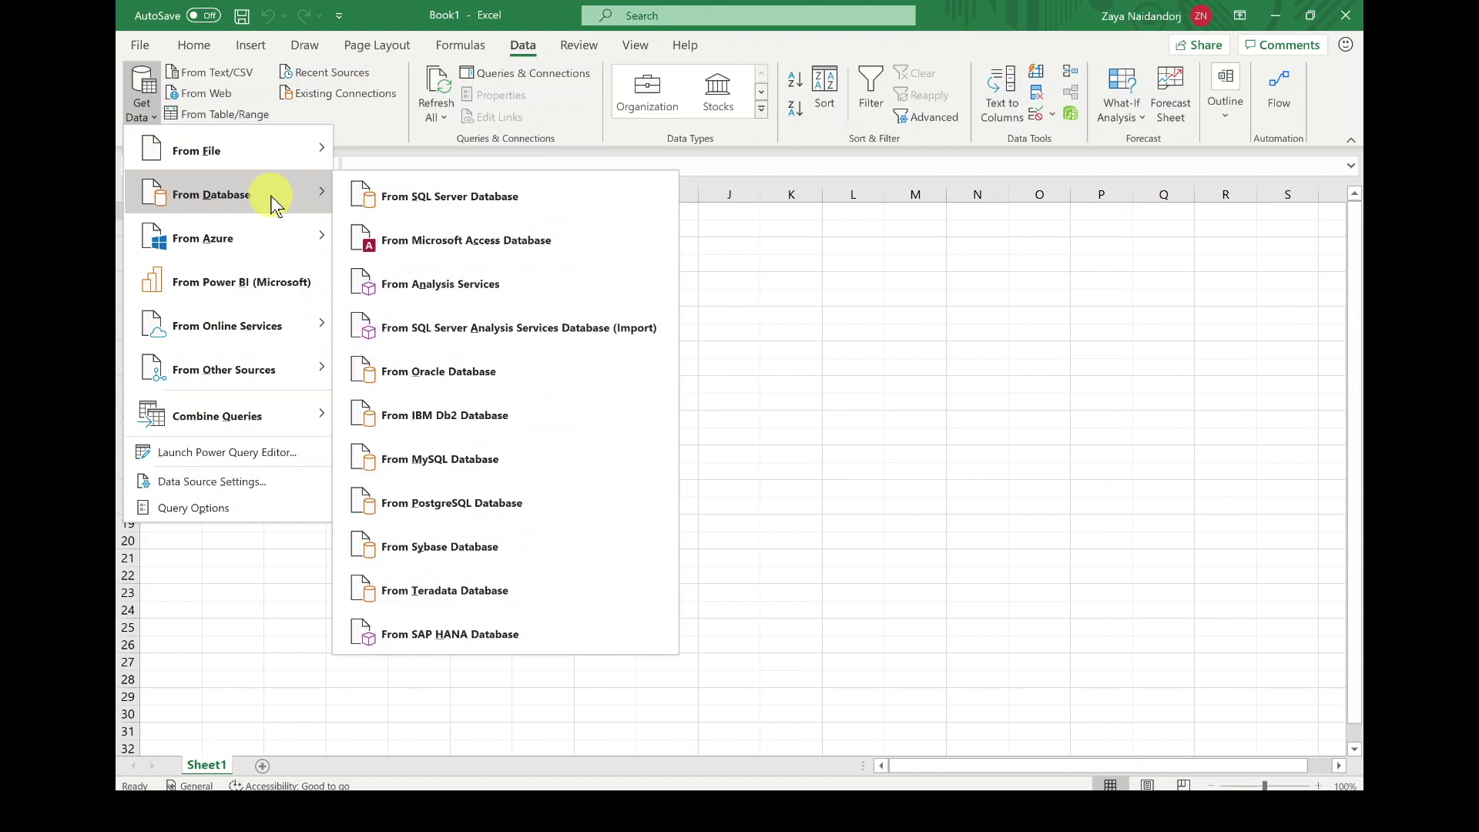
mouse_move(266, 243)
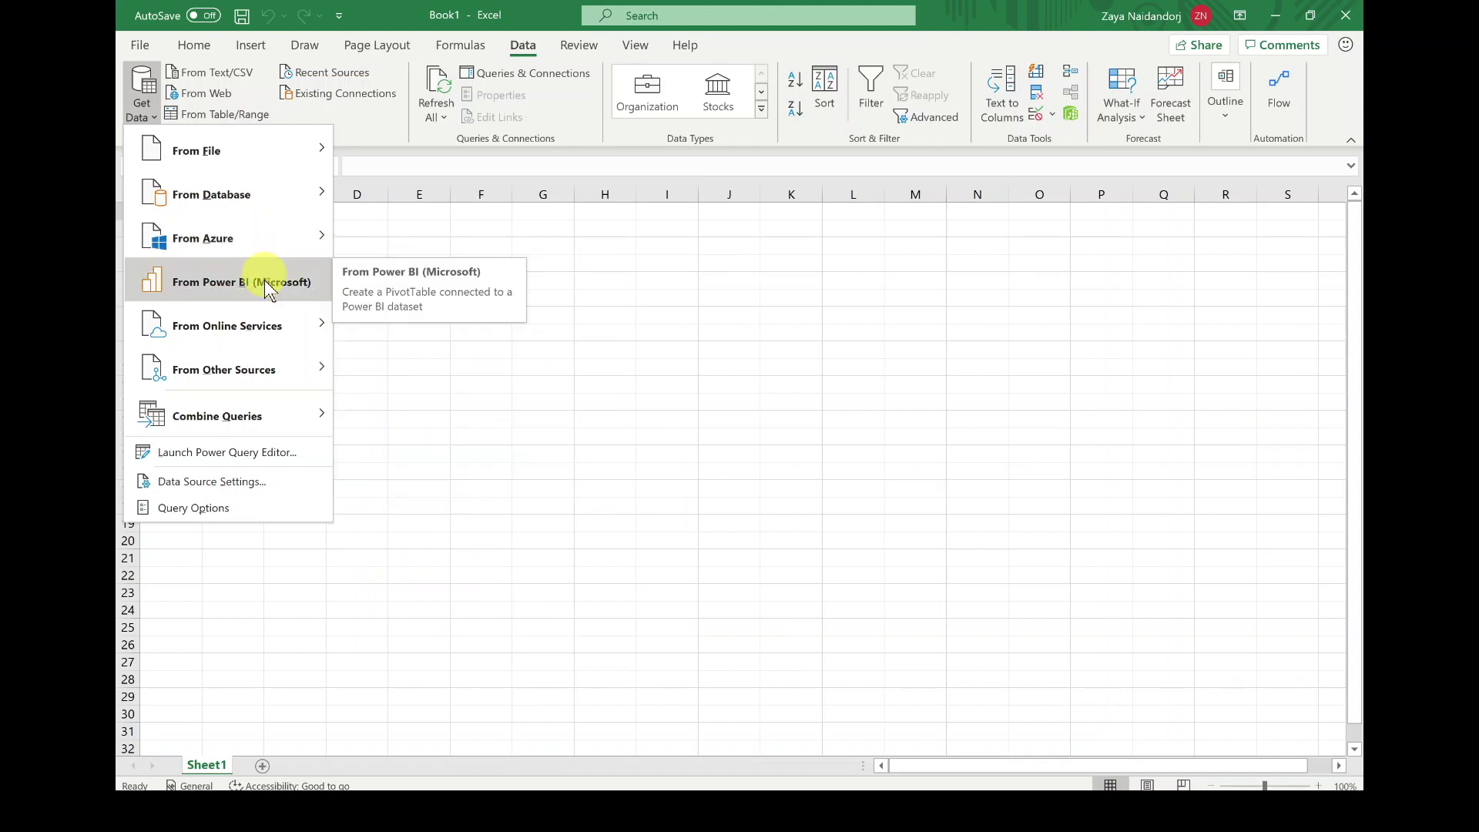
mouse_move(270, 326)
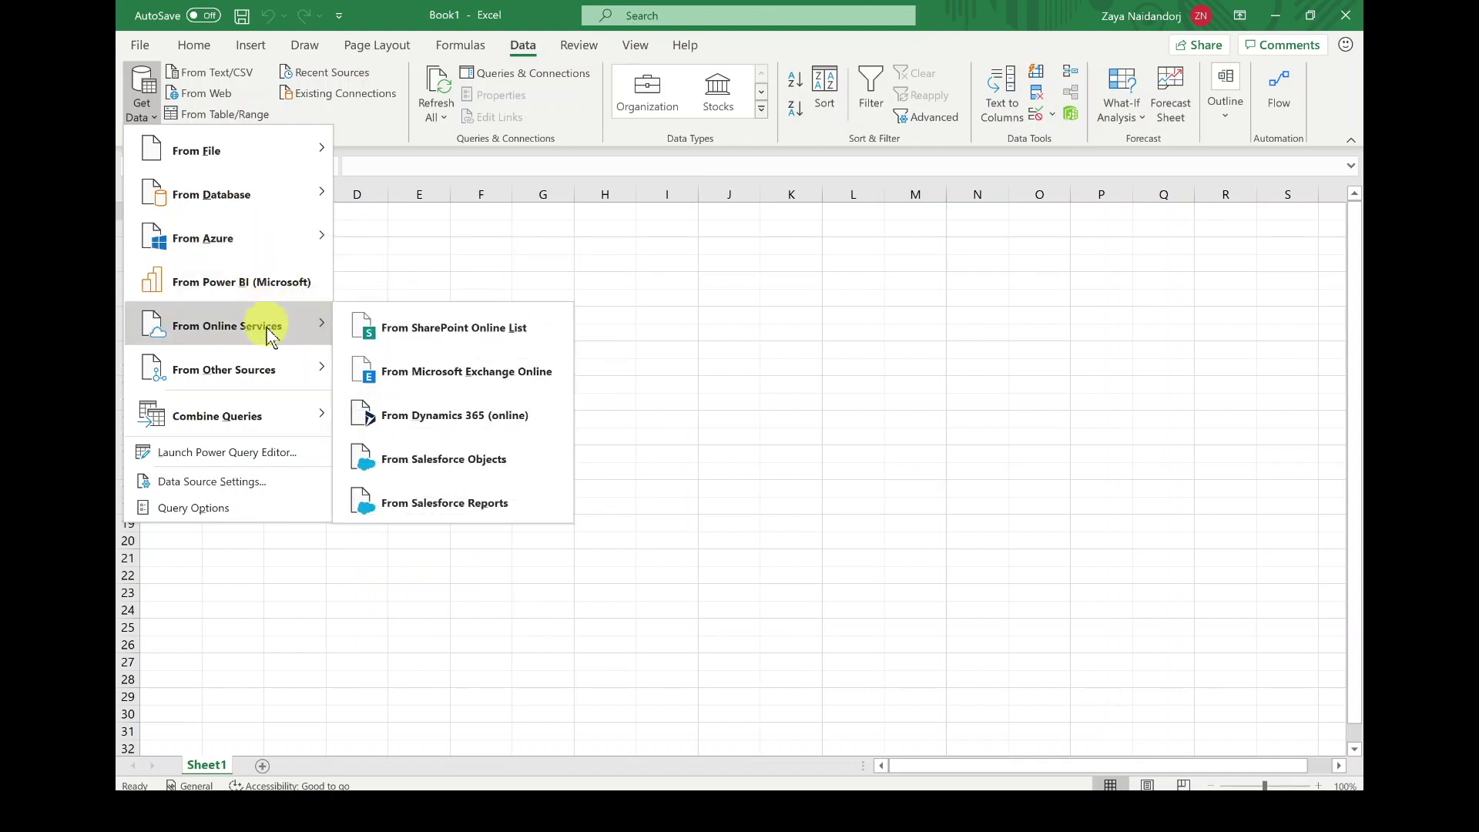
mouse_move(269, 374)
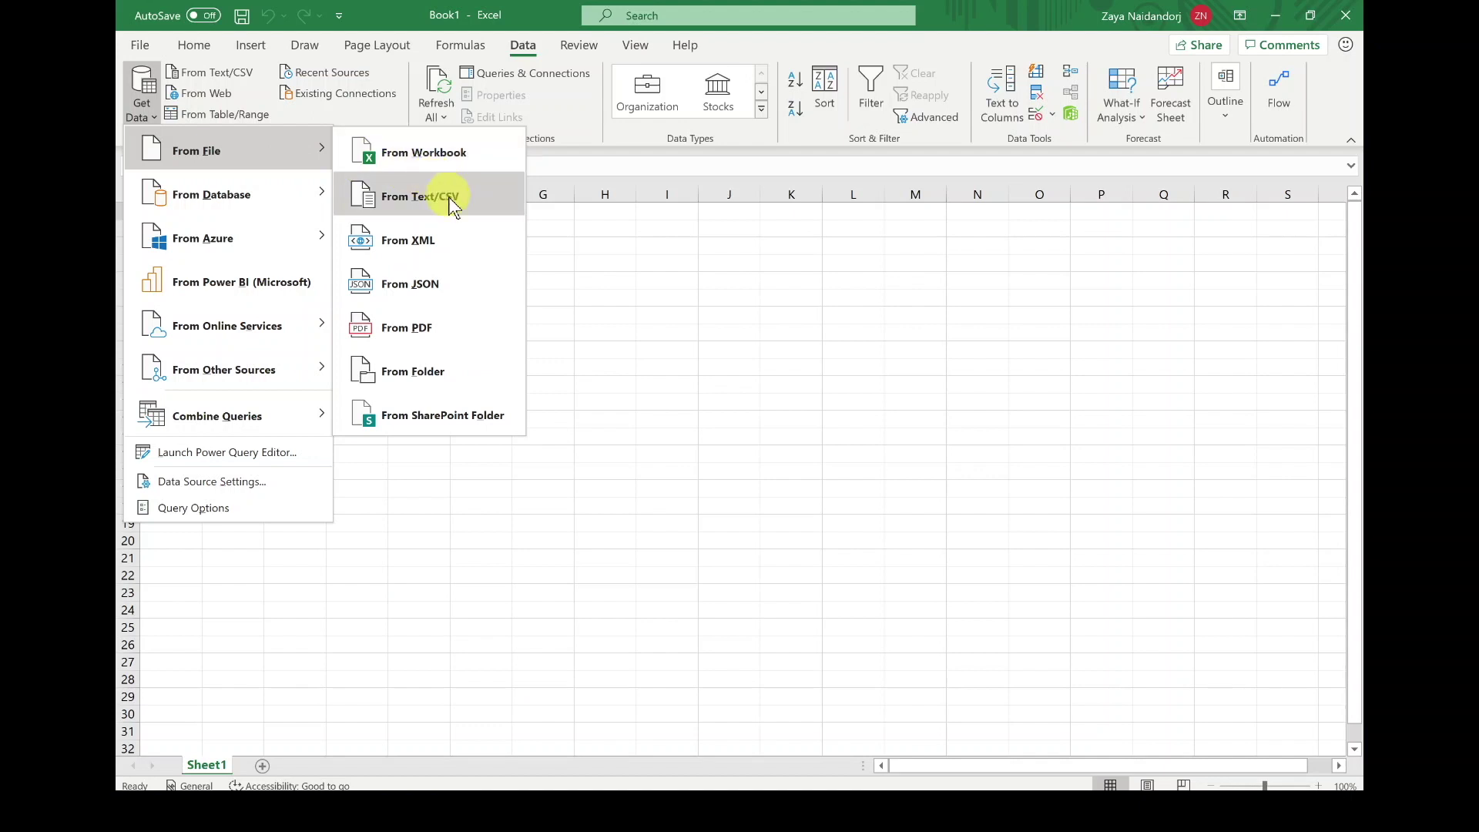
Step: Import the desktop PDF through Get Data > From File > From PDF
left_click(432, 323)
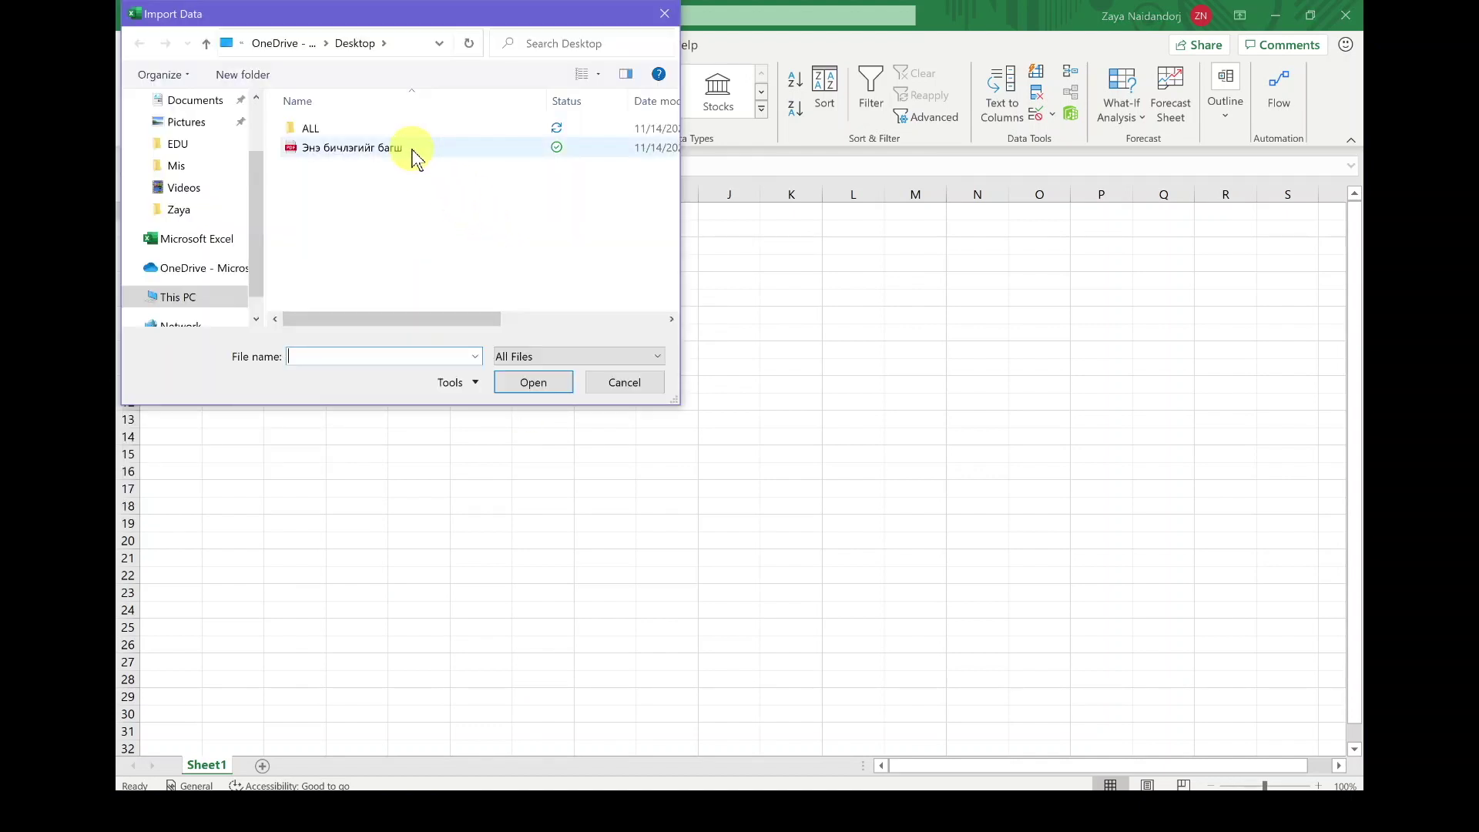
left_click(414, 154)
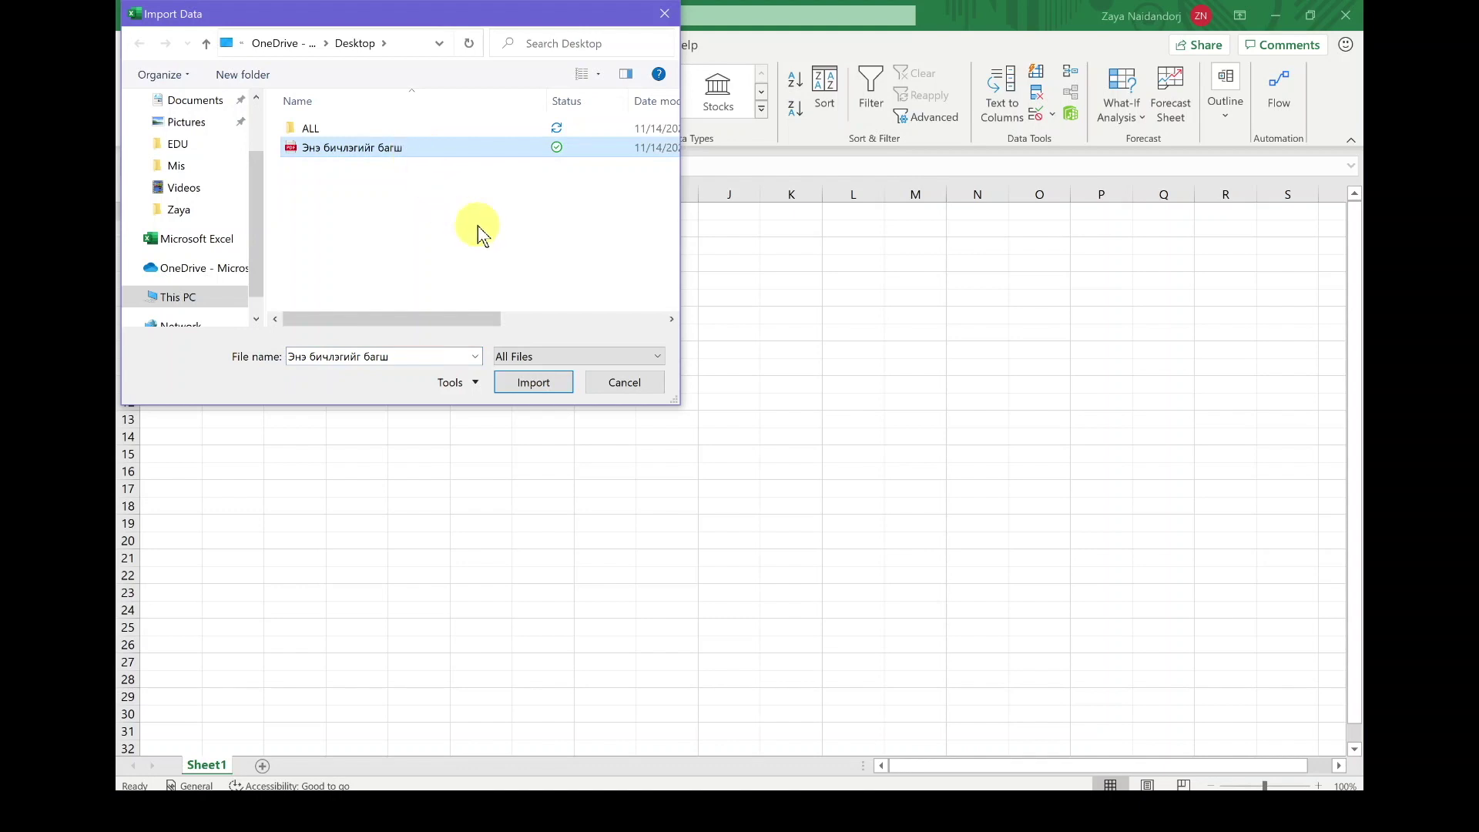
left_click(521, 382)
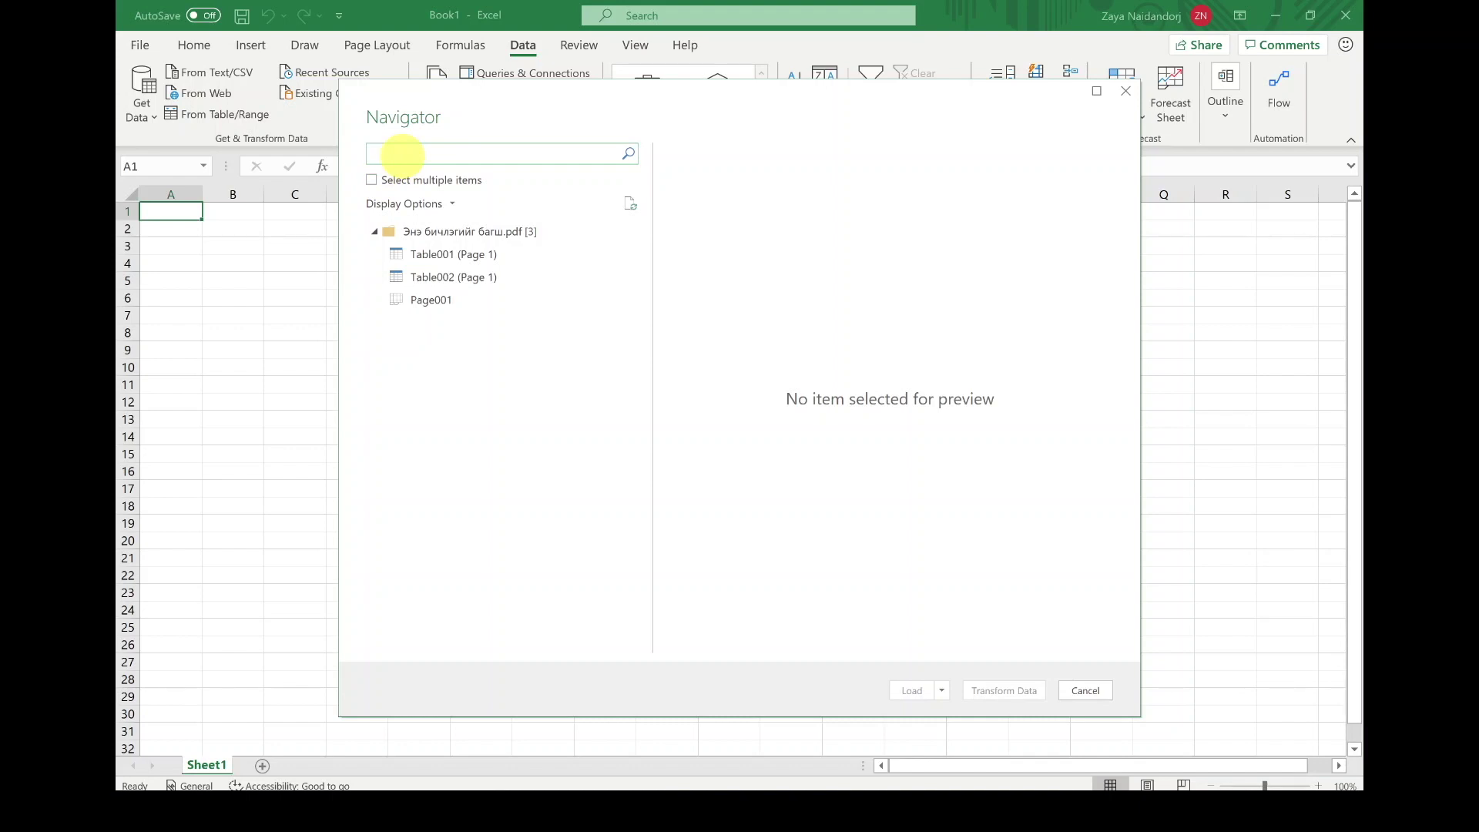
Step: Preview Table001 and Table002 (Page 1) in Navigator, then open Table002 in Power Query
left_click(374, 182)
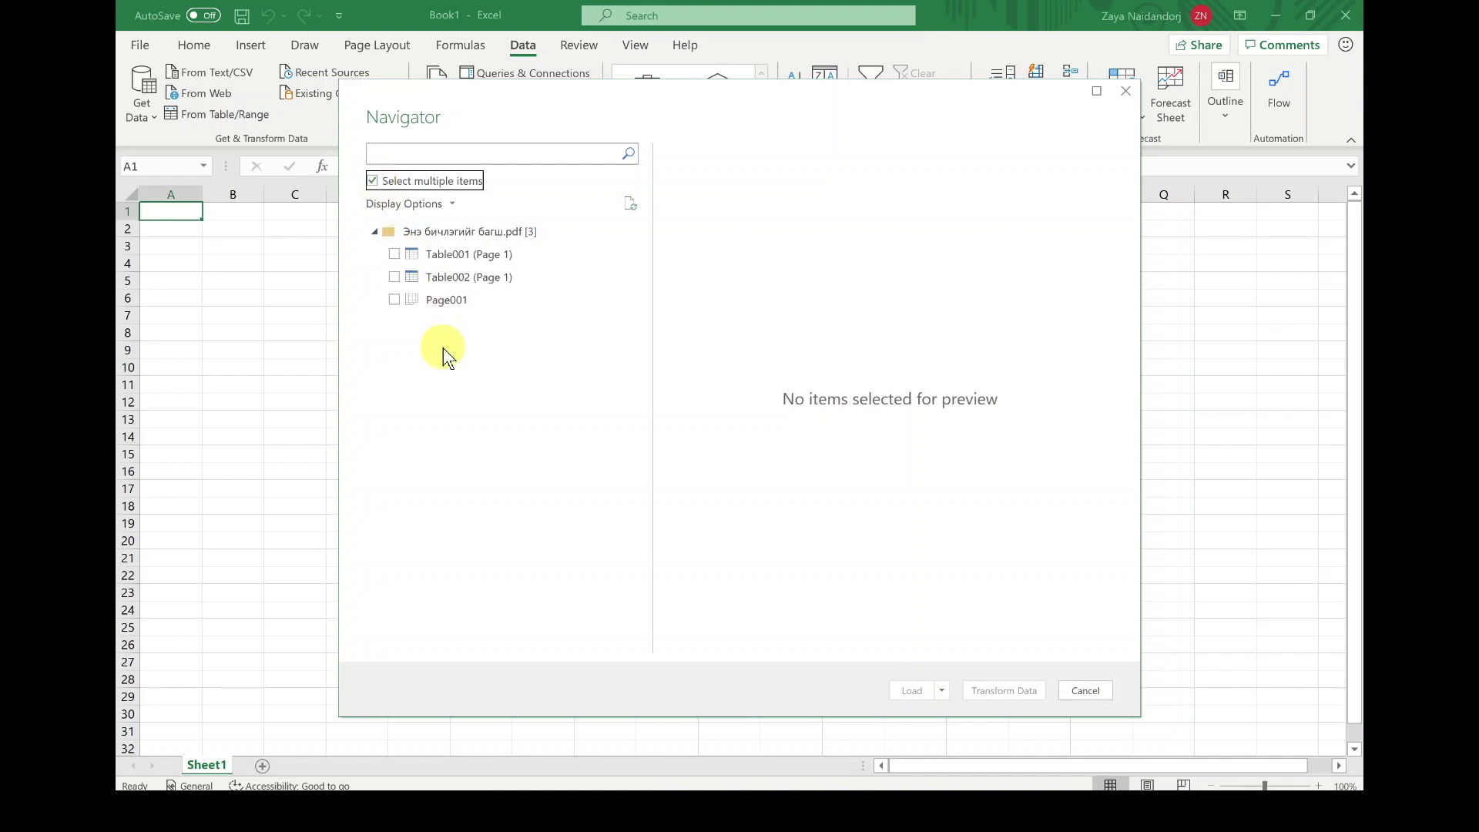
left_click(373, 182)
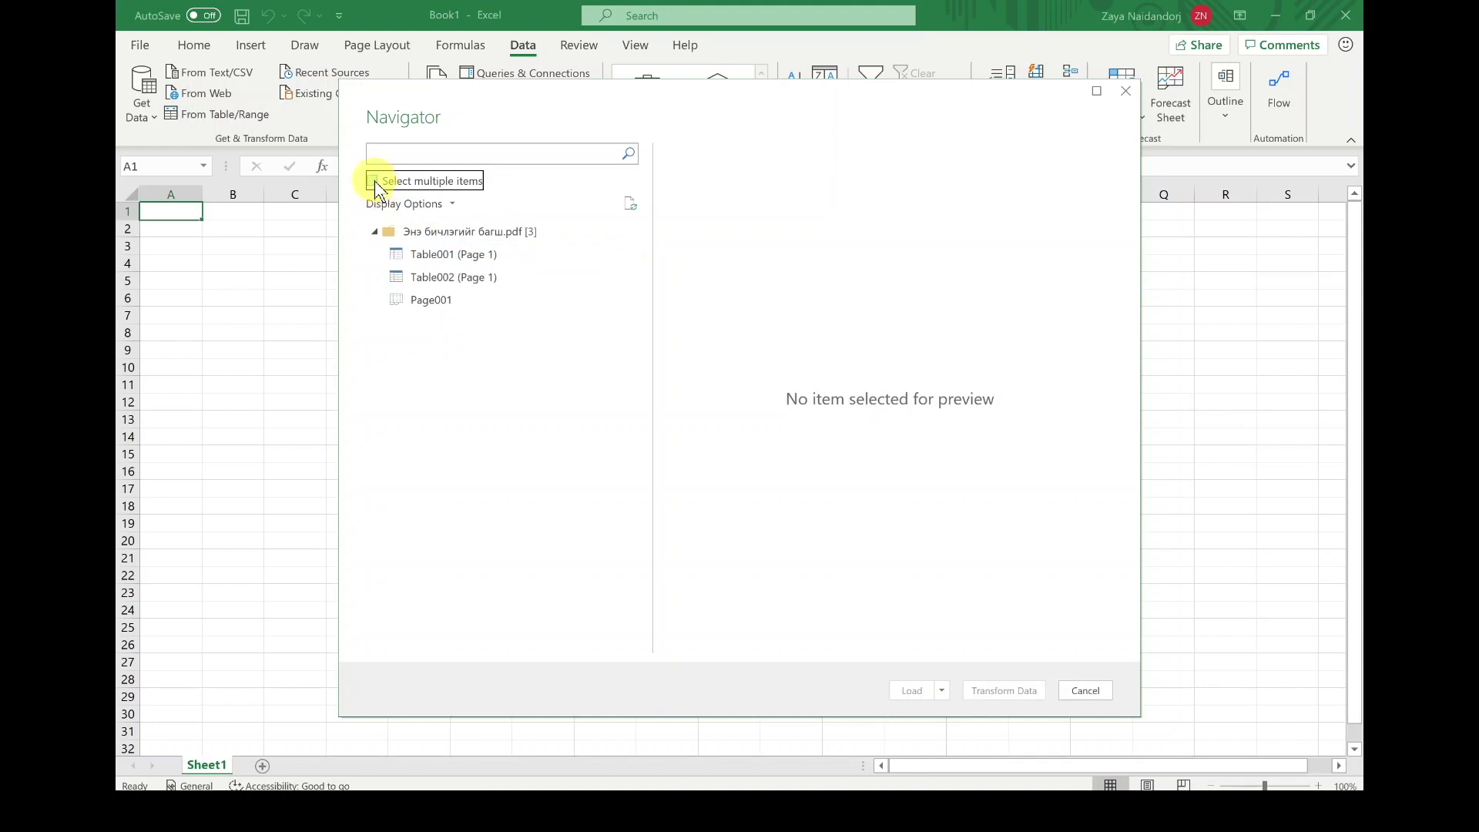
left_click(451, 256)
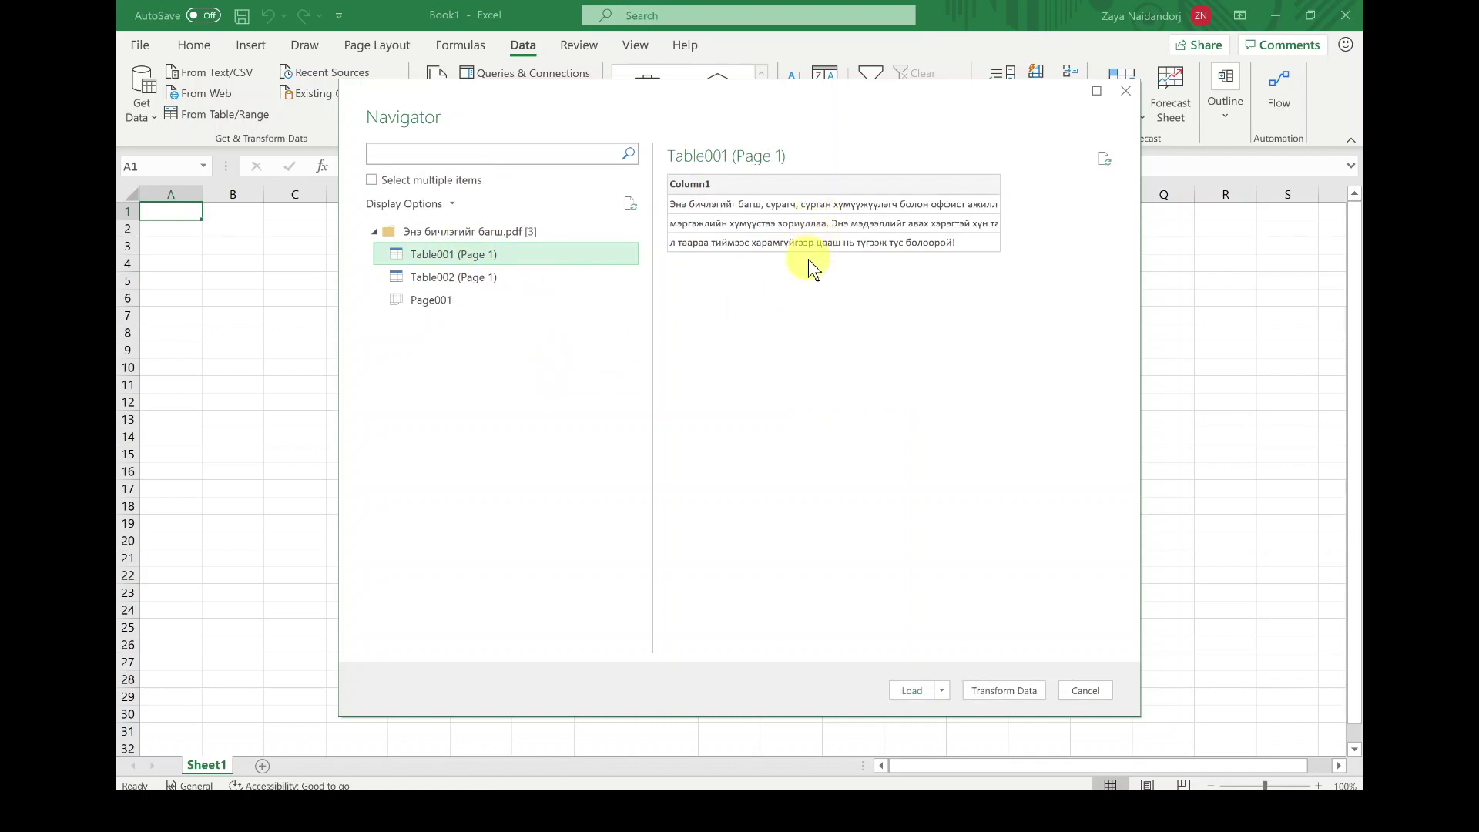
left_click(505, 284)
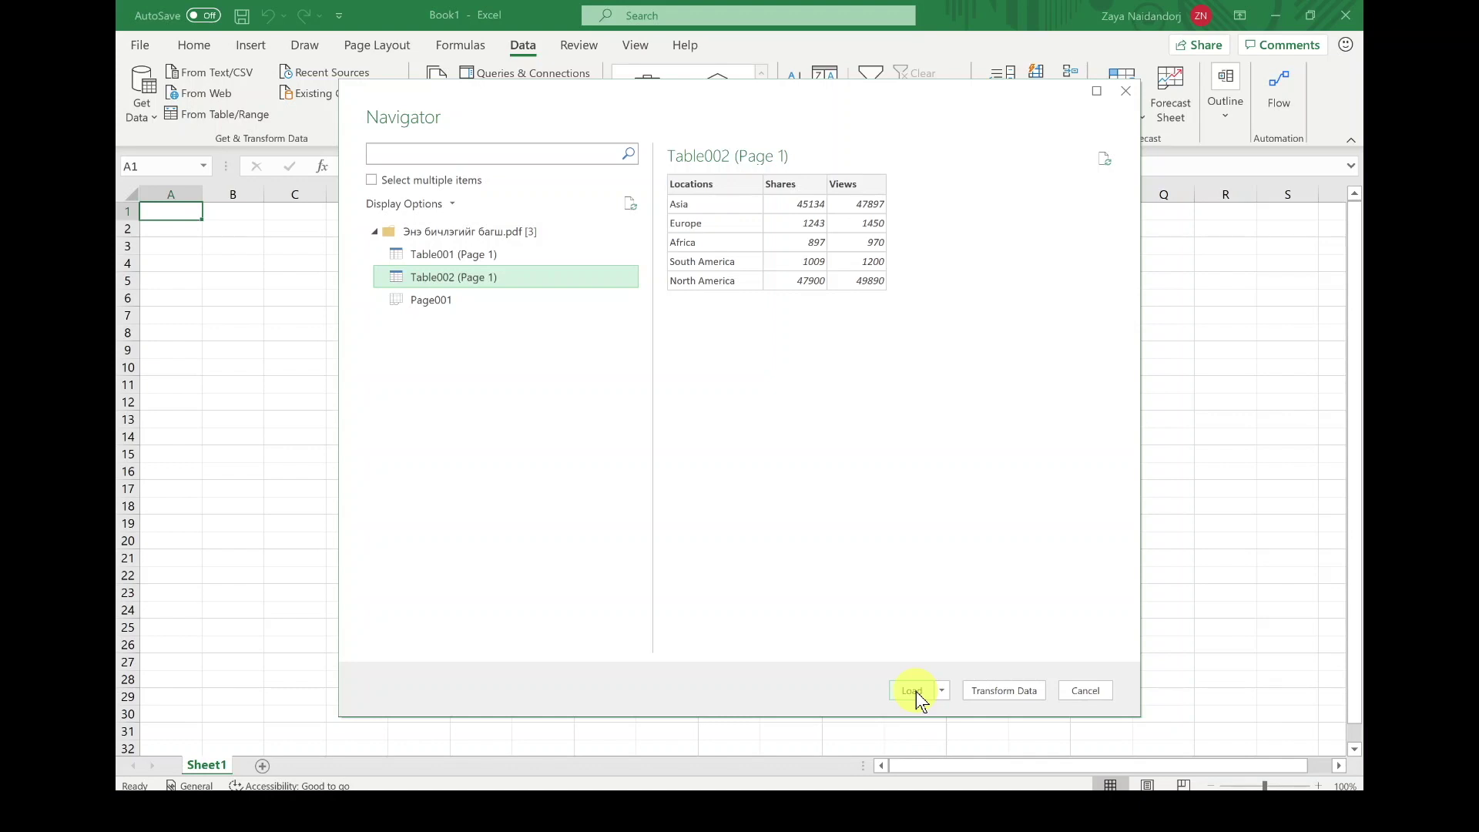
left_click(1010, 690)
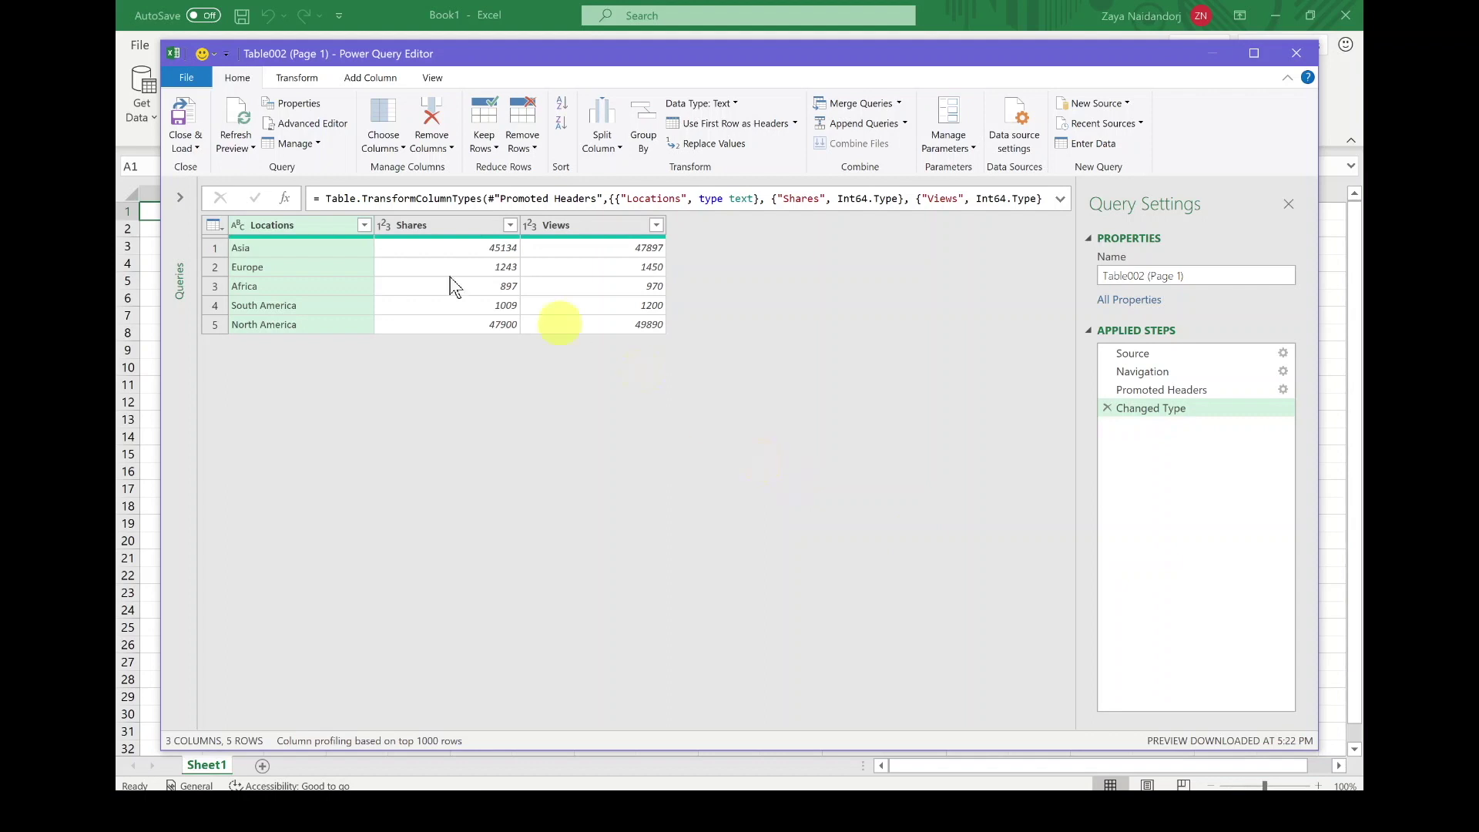
Step: Check the Asia, 45134 and 1243 values, then load Table002 (Page 1) into the workbook
left_click(287, 244)
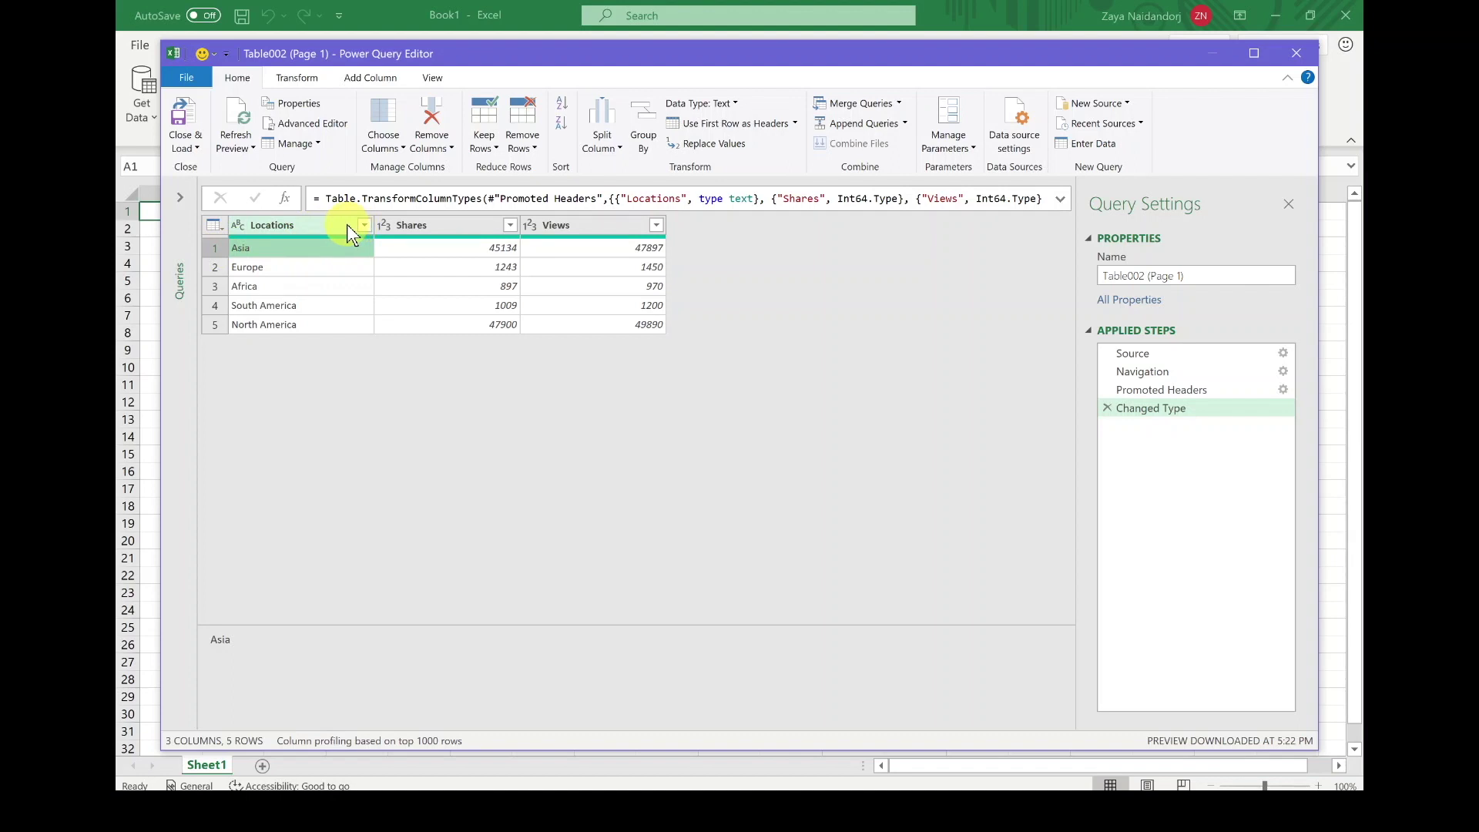
left_click(482, 245)
left_click(505, 265)
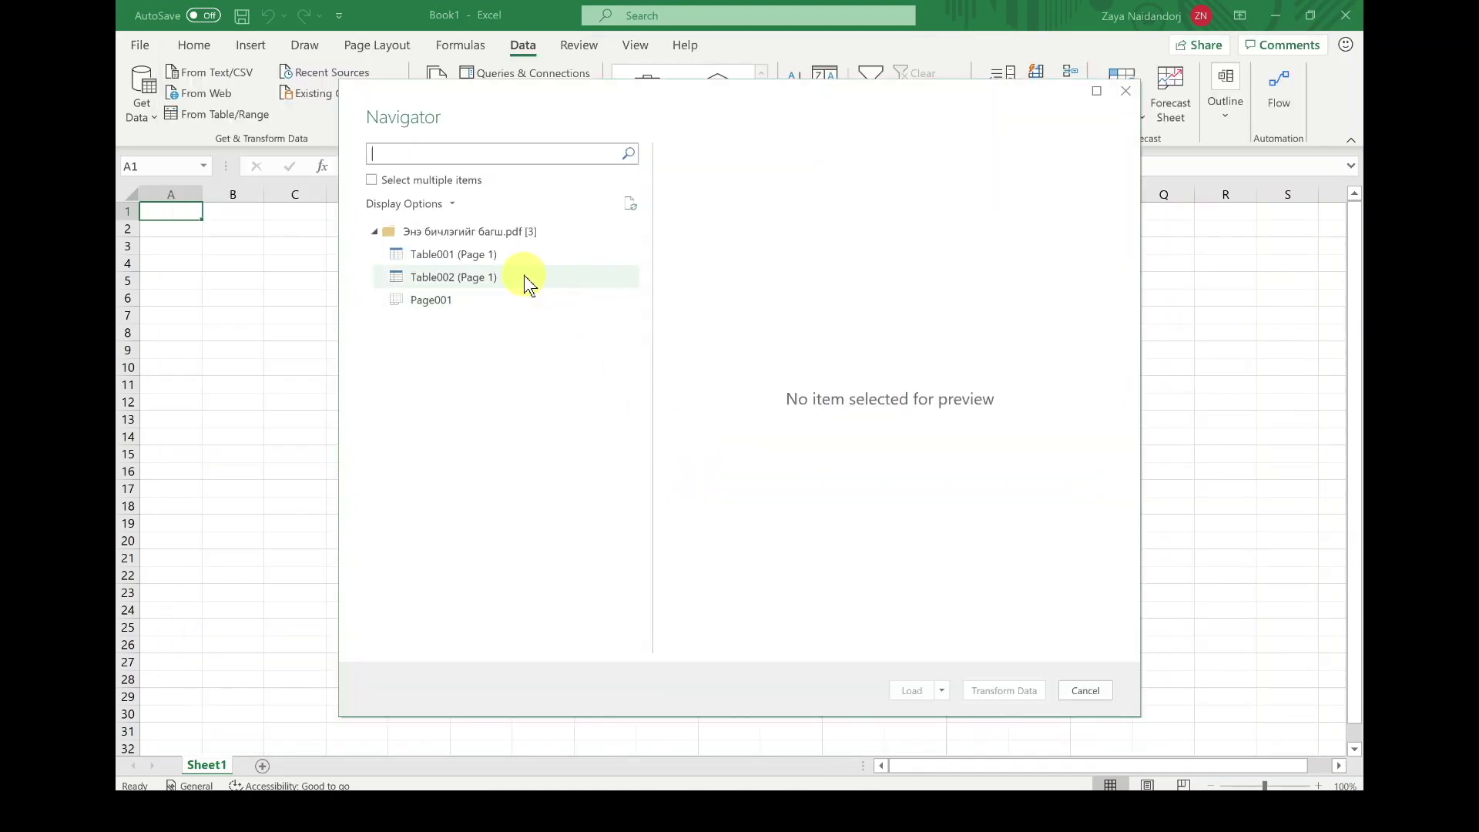
left_click(523, 276)
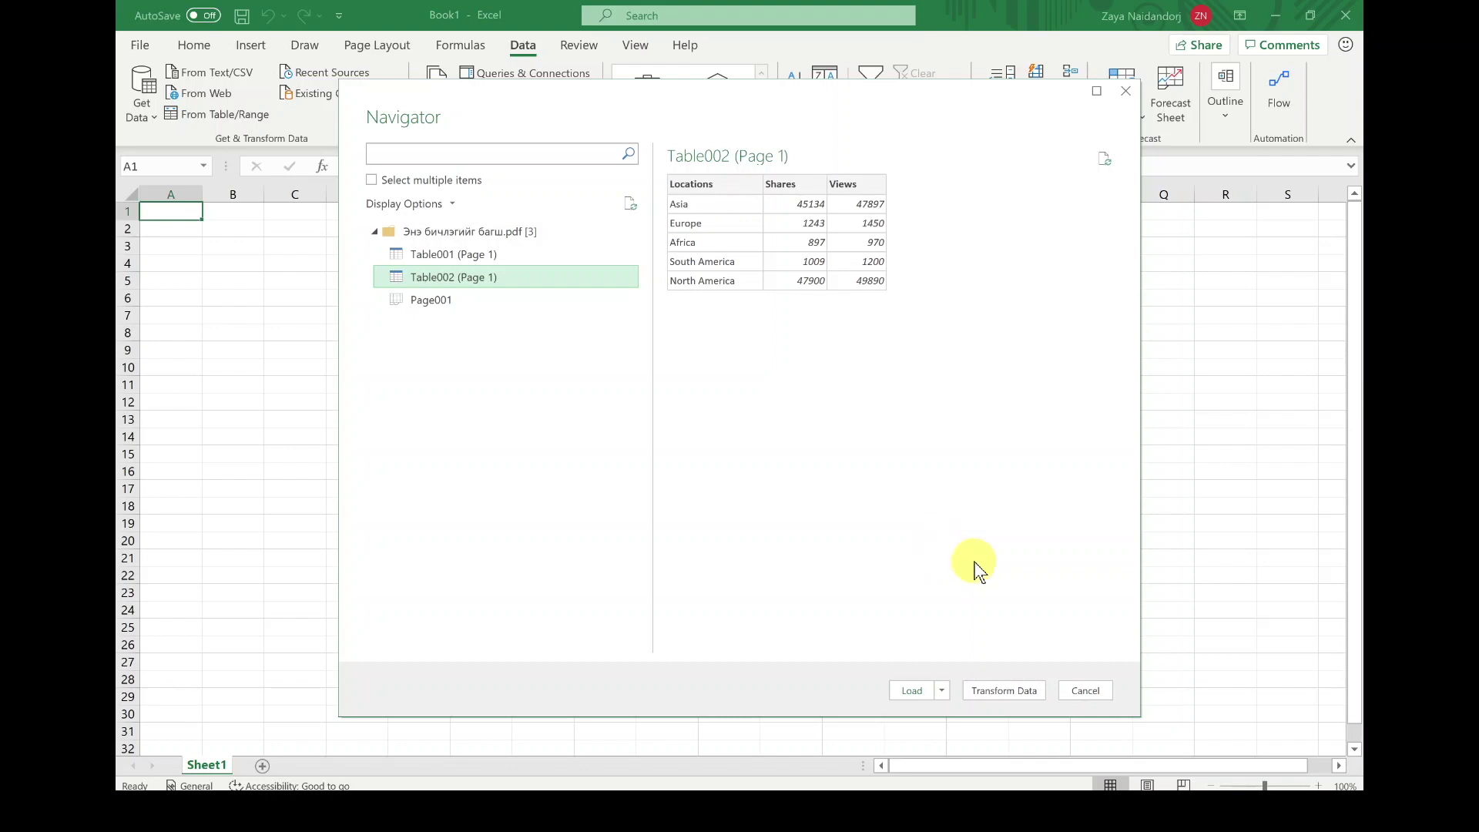
left_click(909, 691)
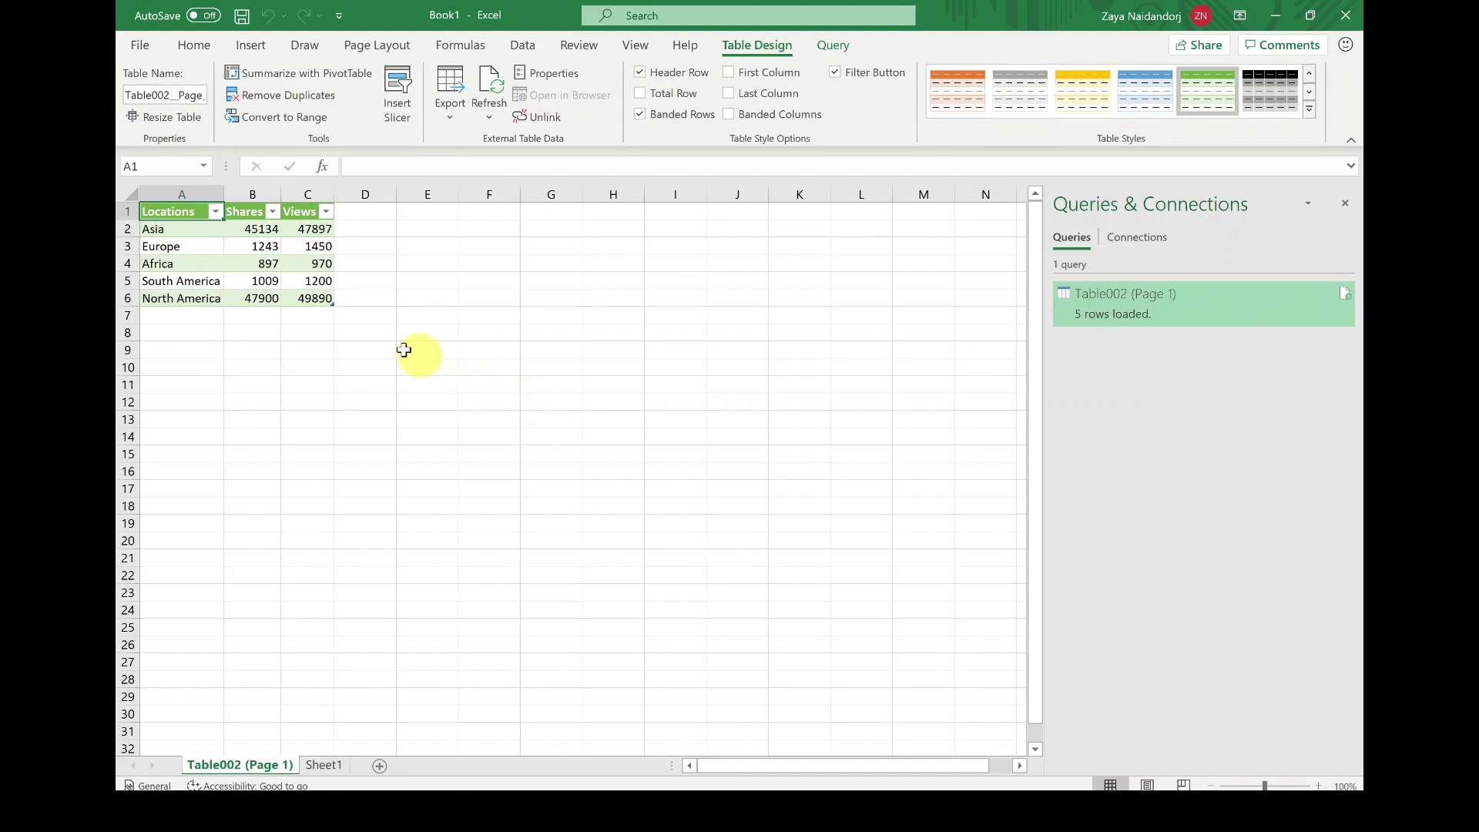
Step: Enter a SUM of Views in C7 (101407) and copy it to B7 for Shares (96183)
left_click(324, 315)
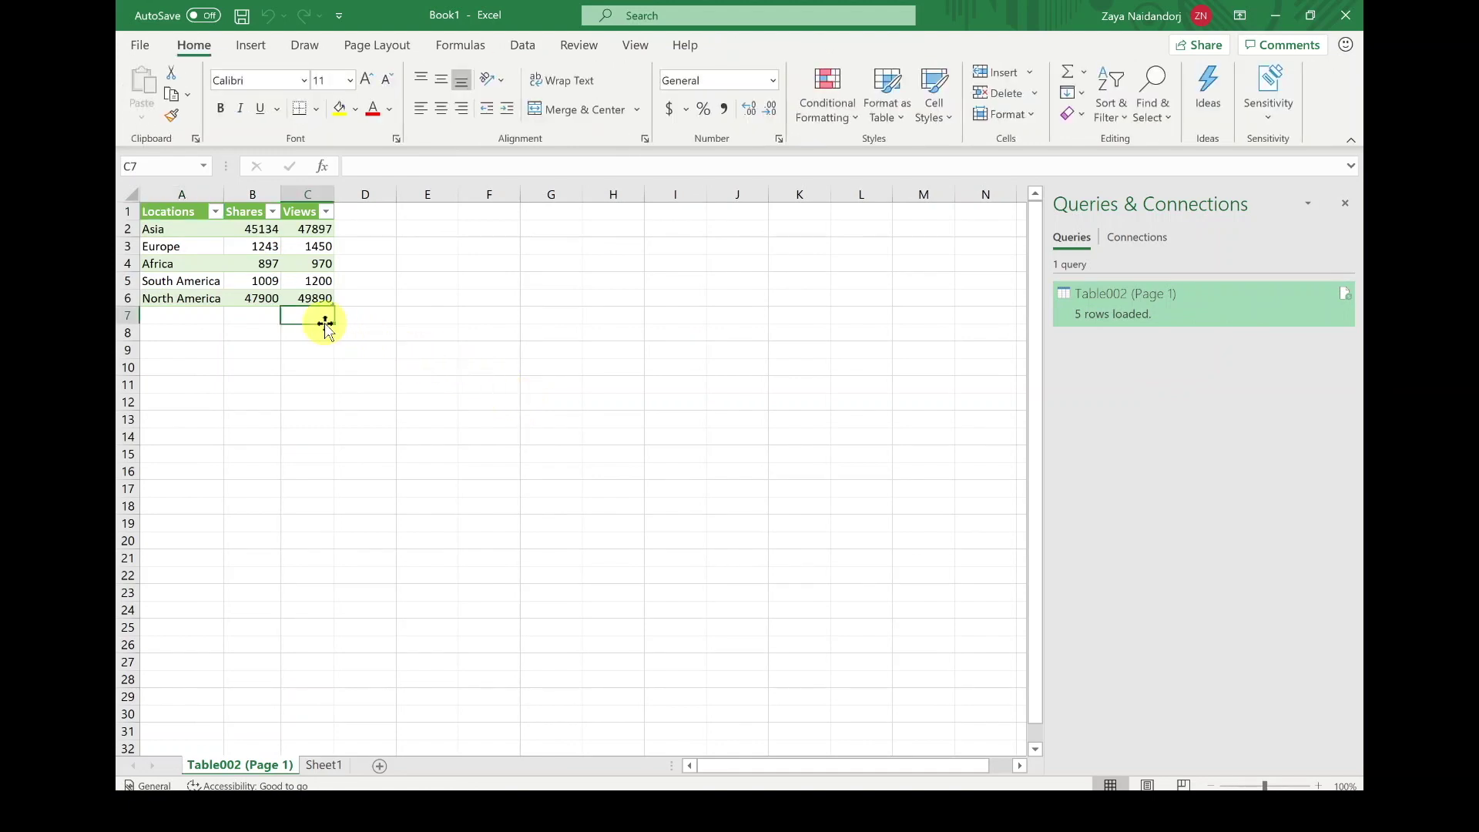
type("=S")
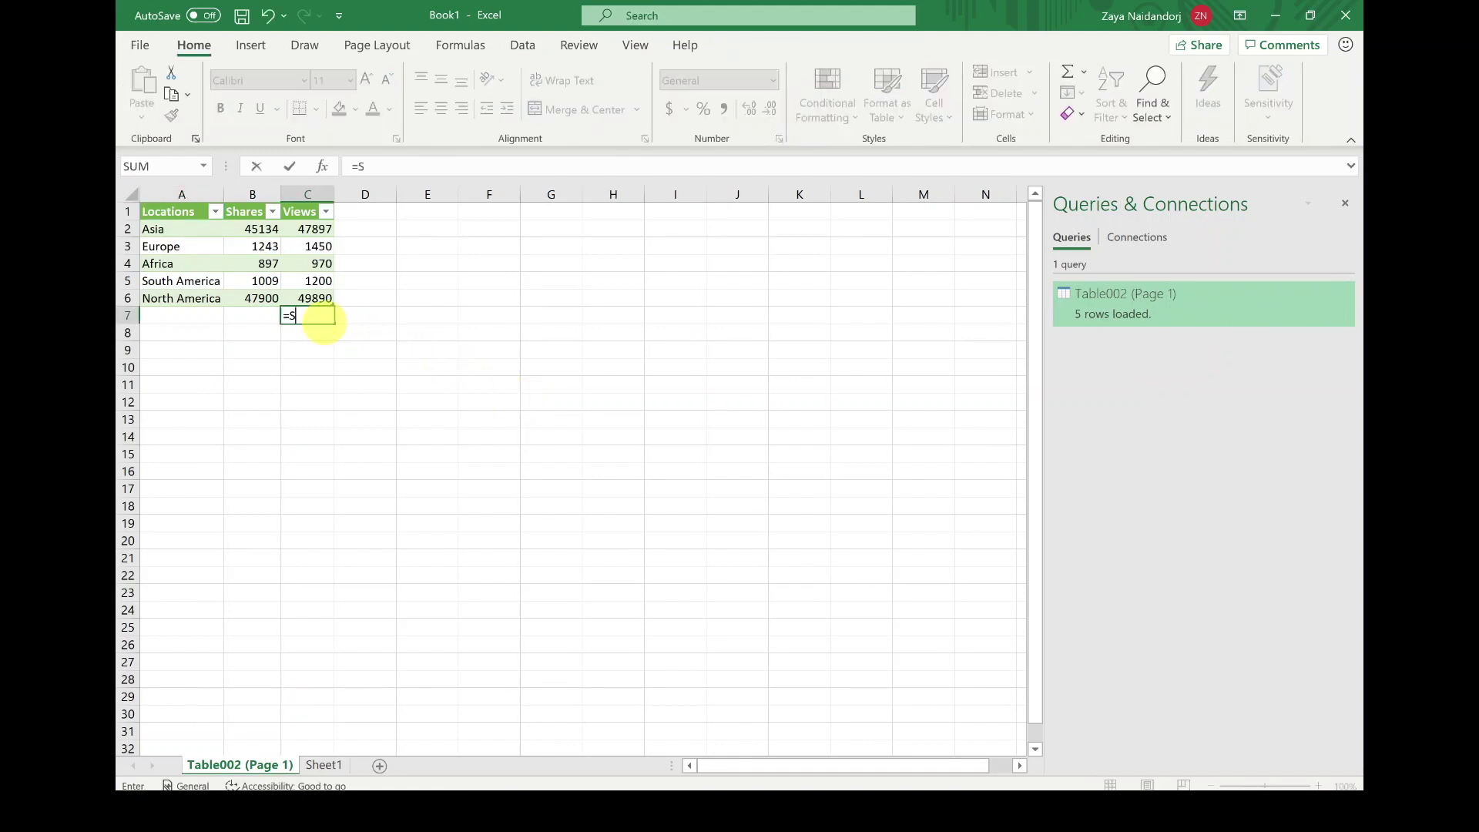
type("UM(")
left_click_drag(316, 230, 316, 304)
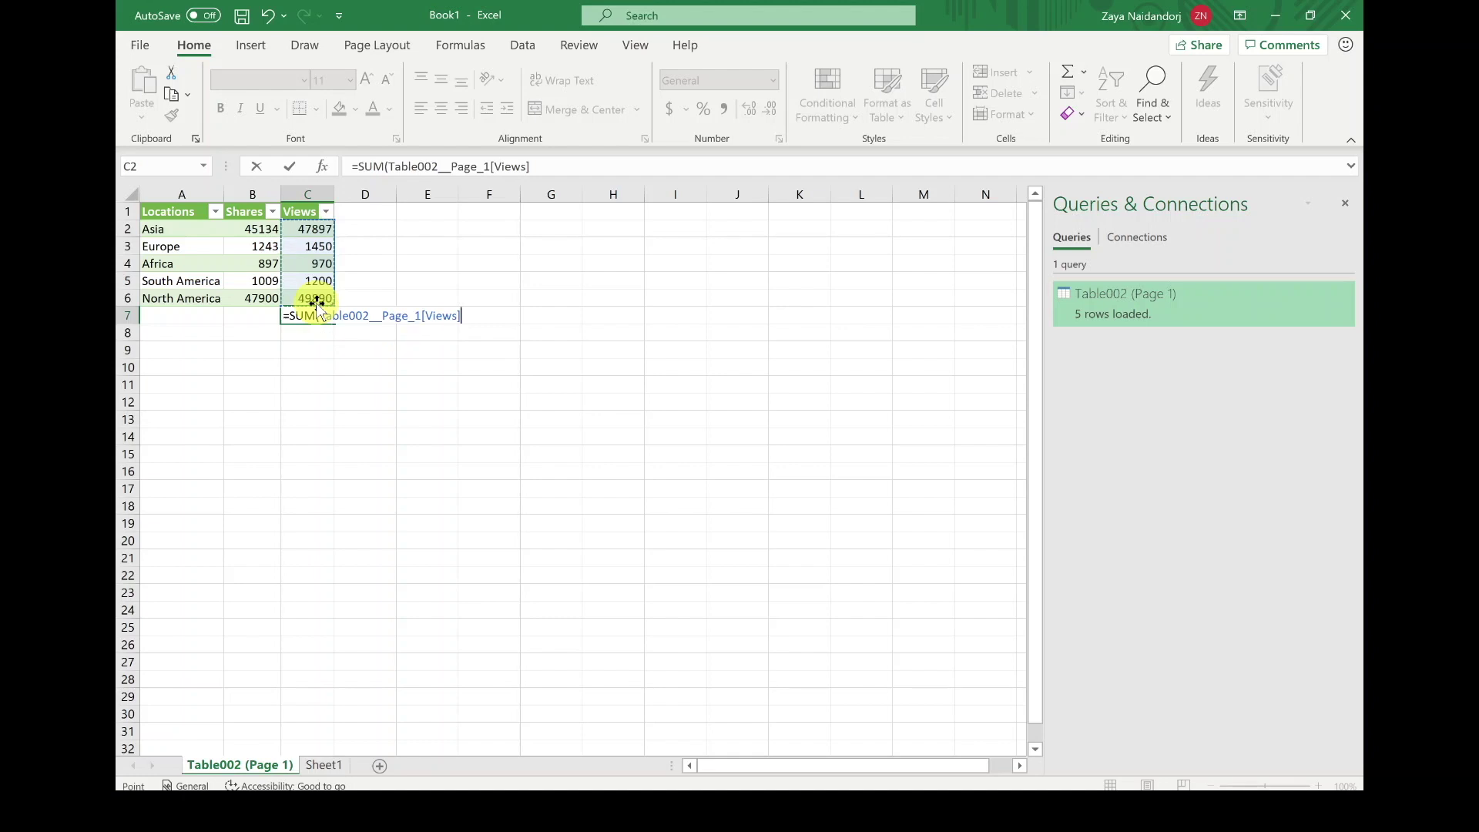
key("Return")
left_click(318, 310)
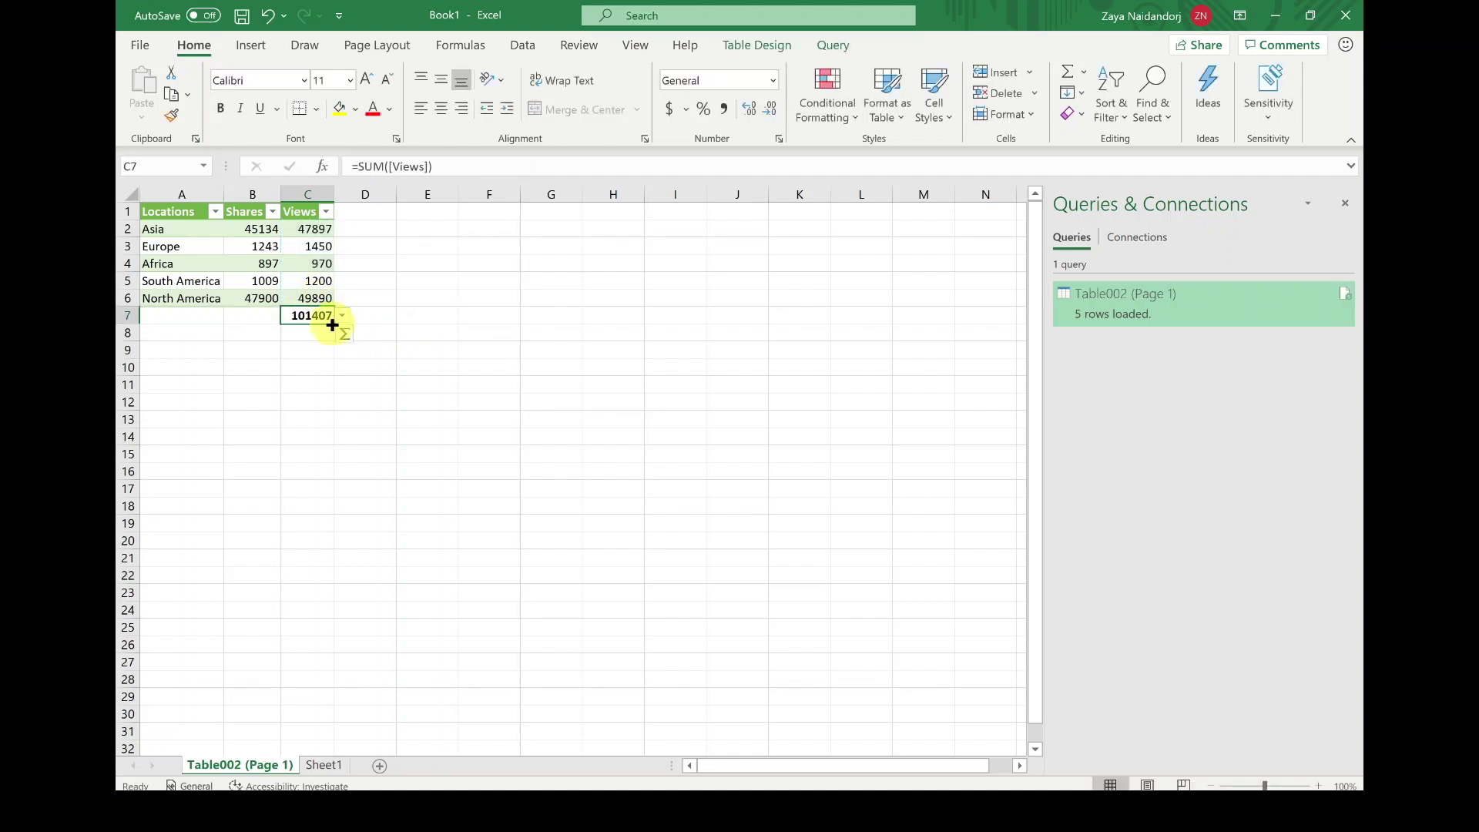
left_click_drag(333, 323, 242, 328)
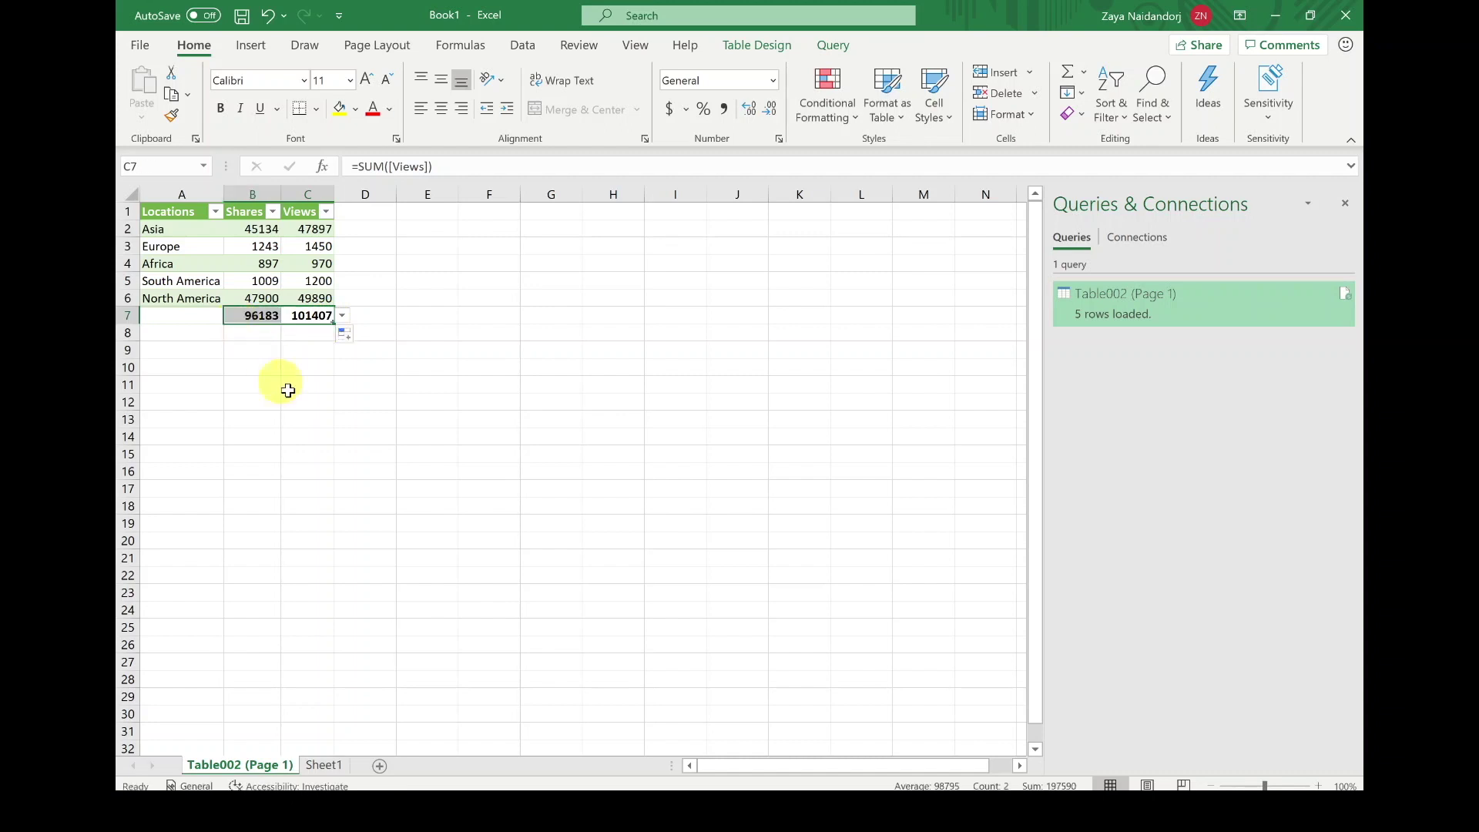
left_click(274, 316)
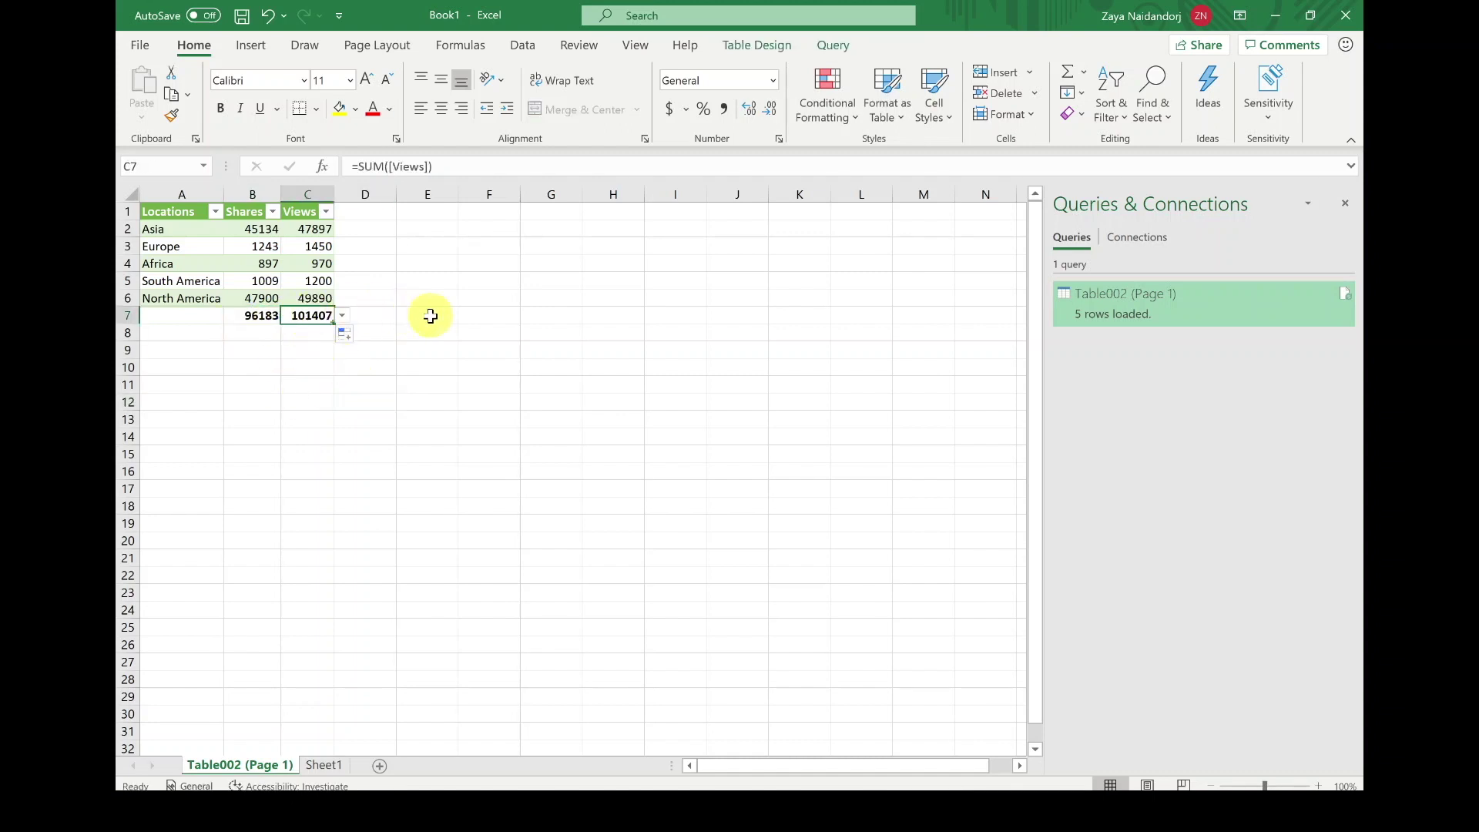
left_click(408, 361)
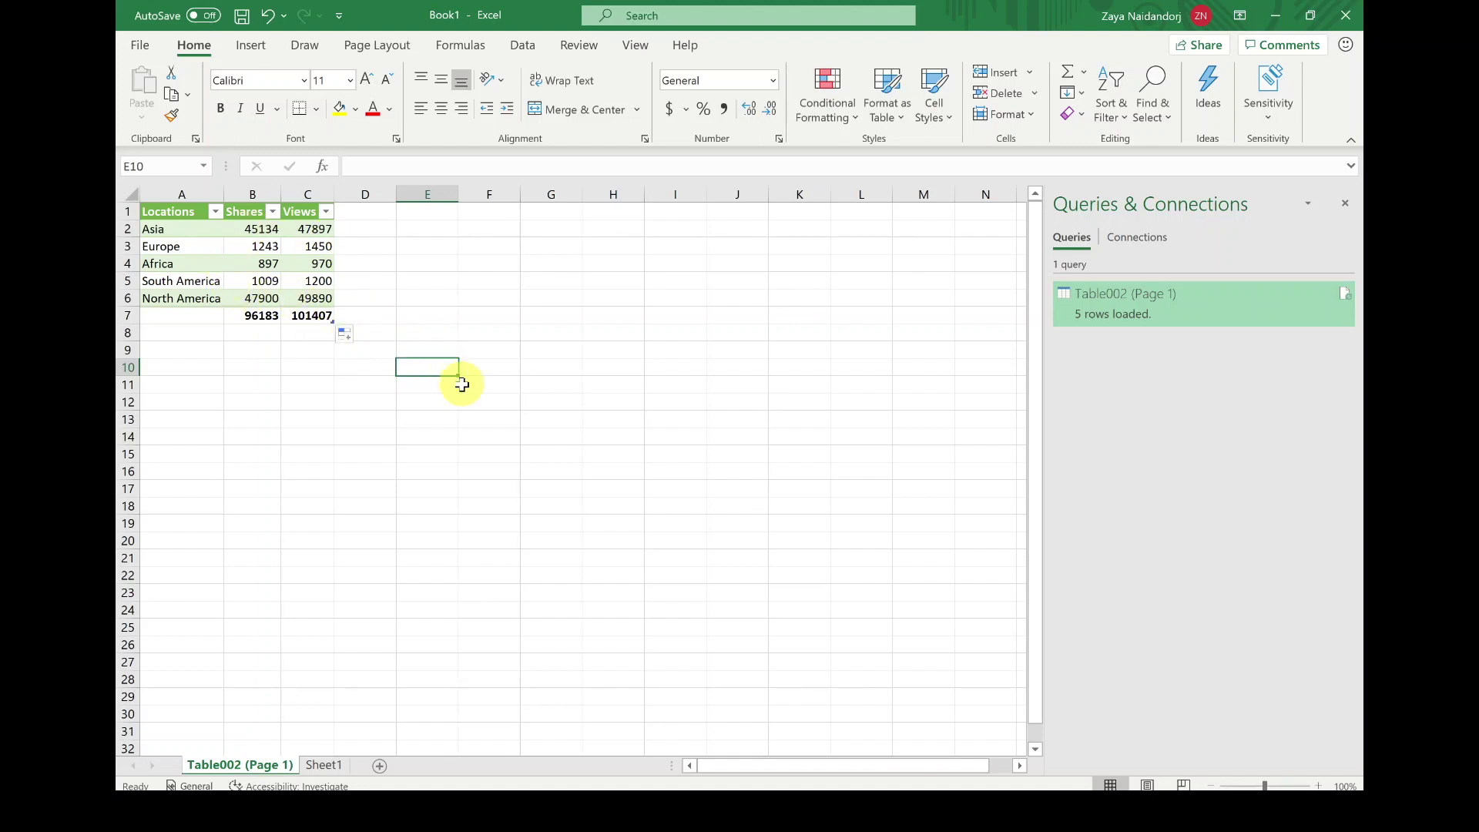
Step: Close the Queries & Connections pane and minimize Excel to reveal the PDF in Edge
left_click(1345, 202)
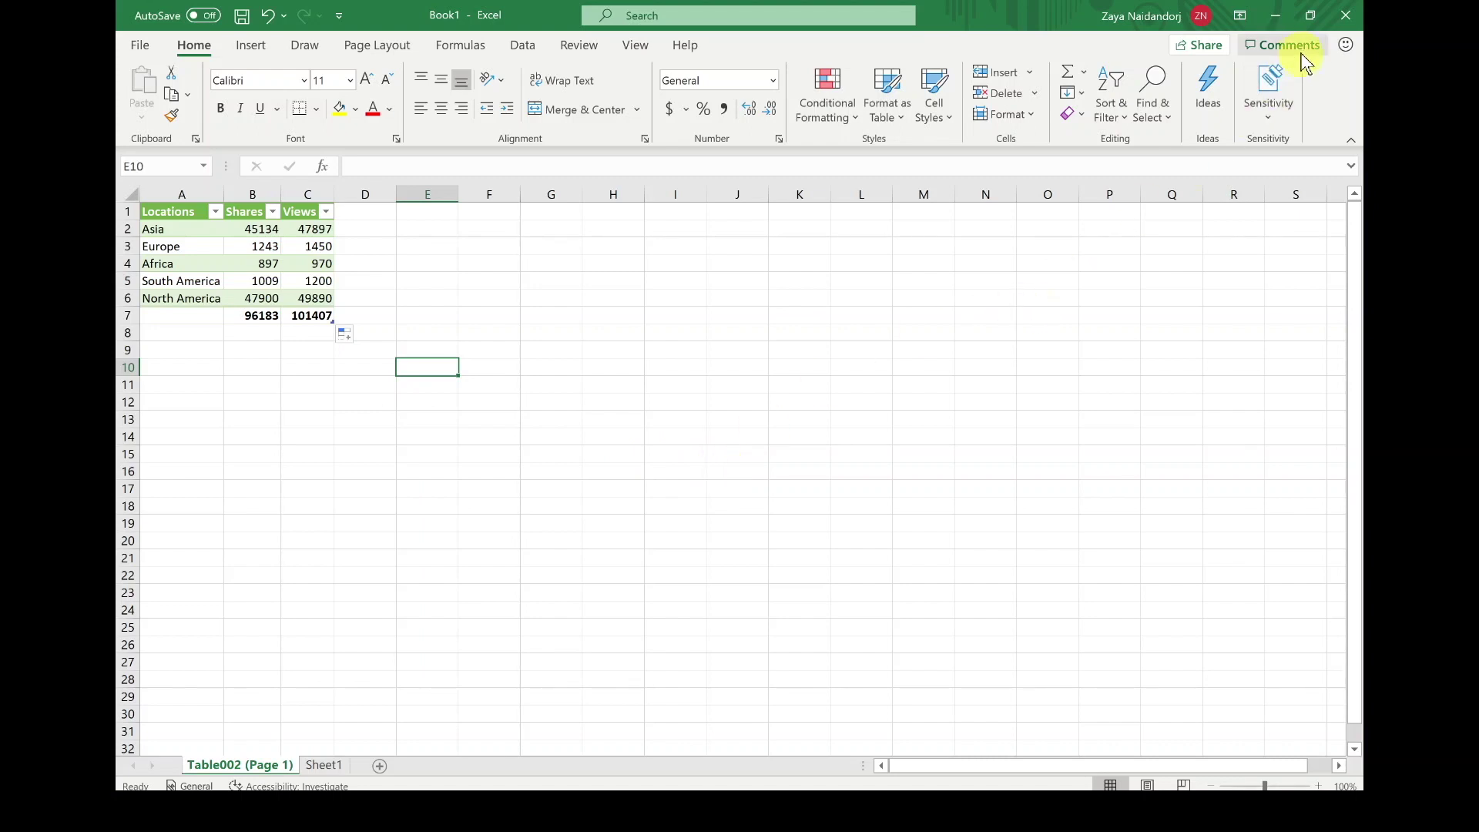
left_click(1275, 17)
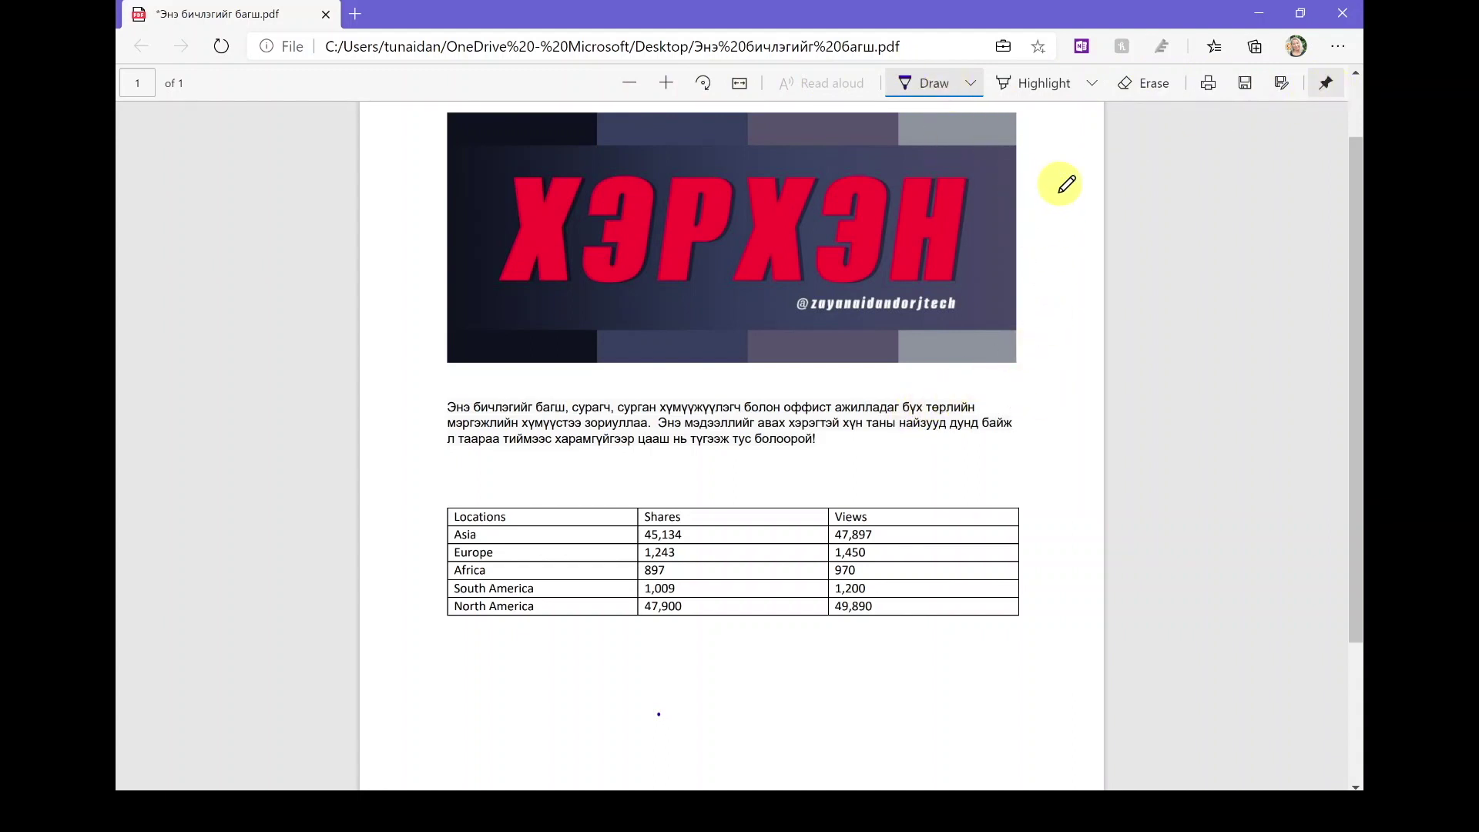
Step: Set Edge's Draw pen to the thinnest thickness, keeping the dark blue colour
left_click(1061, 86)
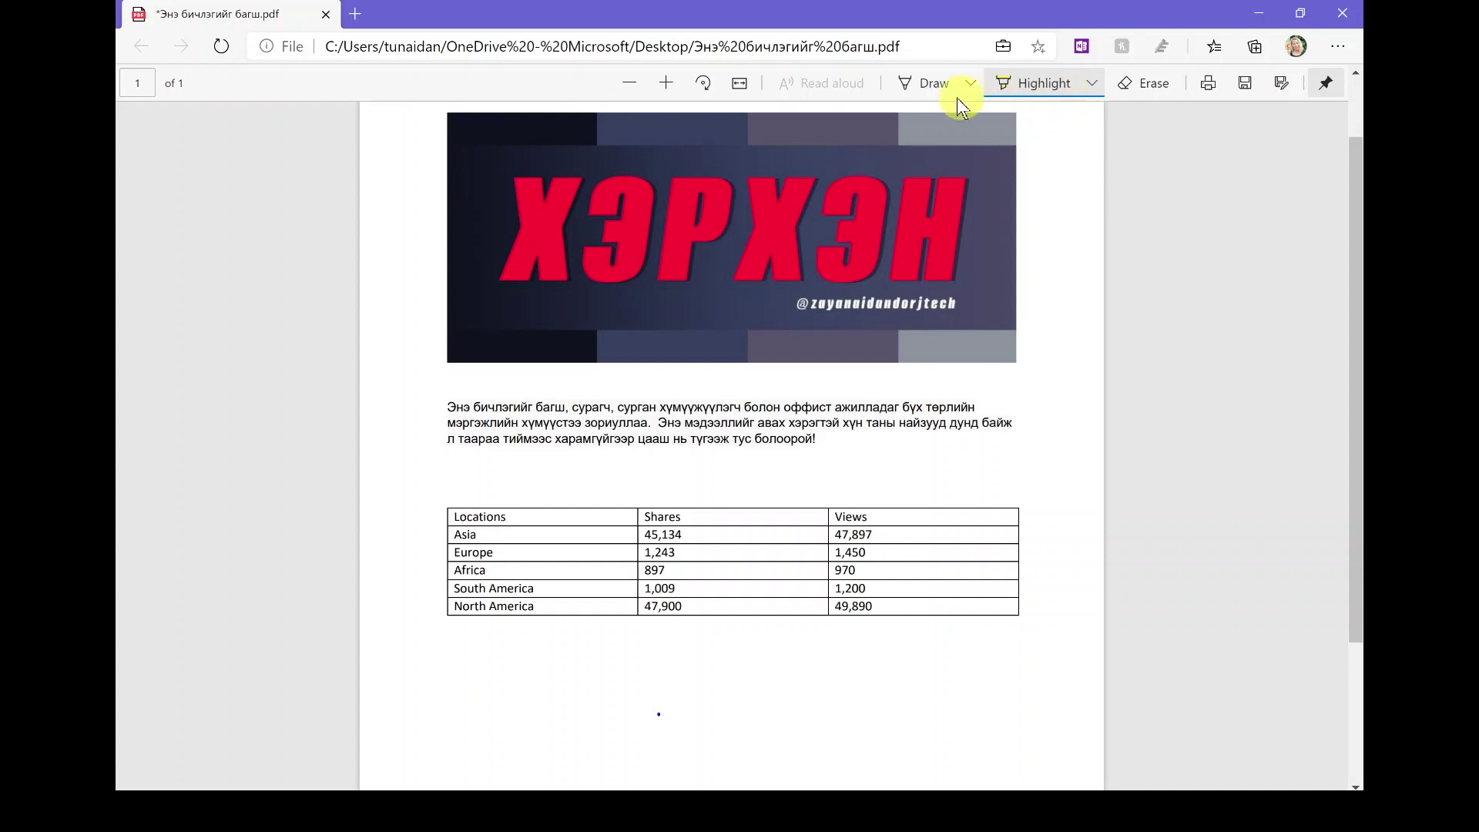
left_click(936, 84)
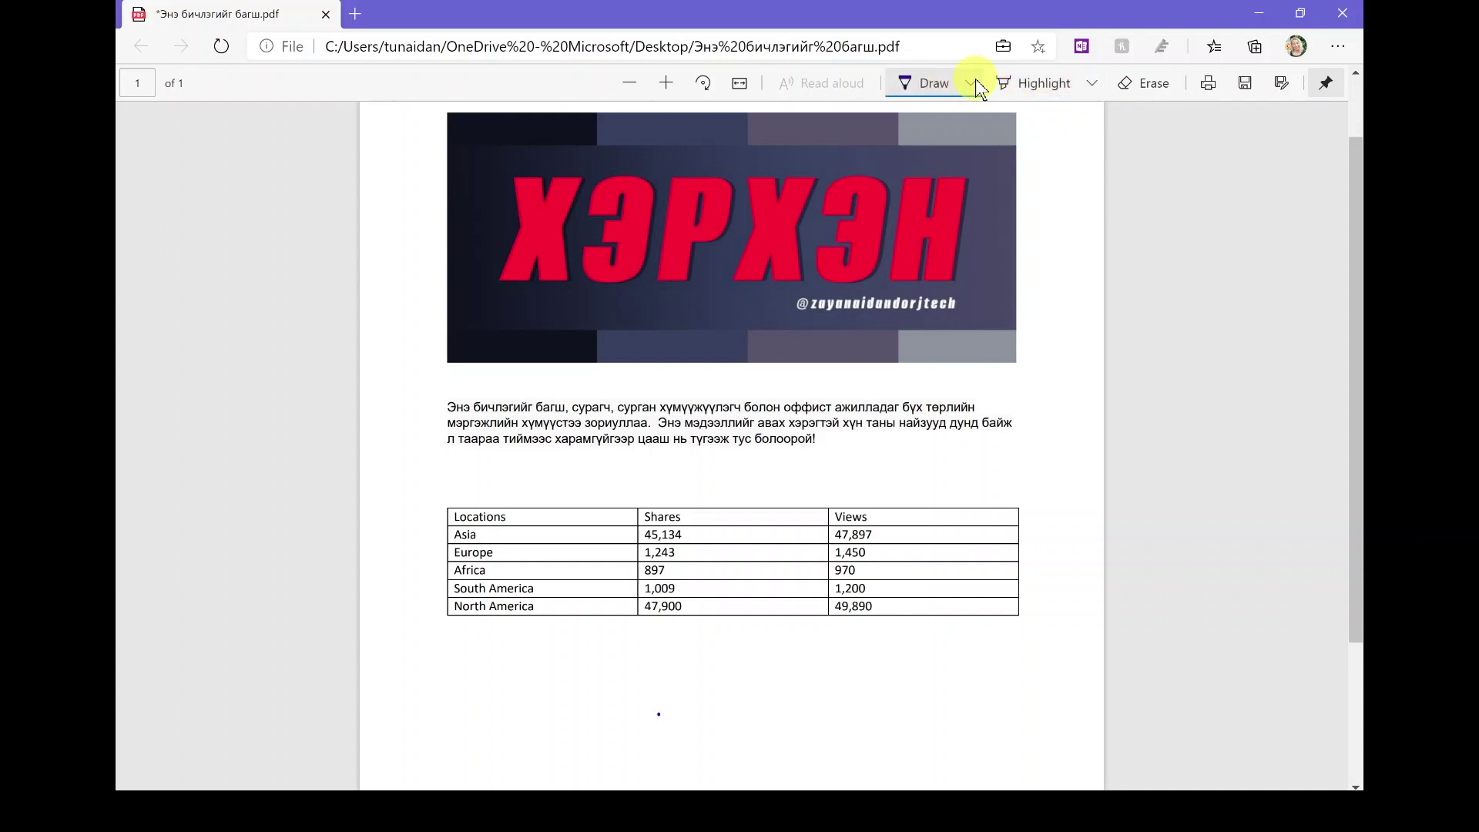
left_click(971, 83)
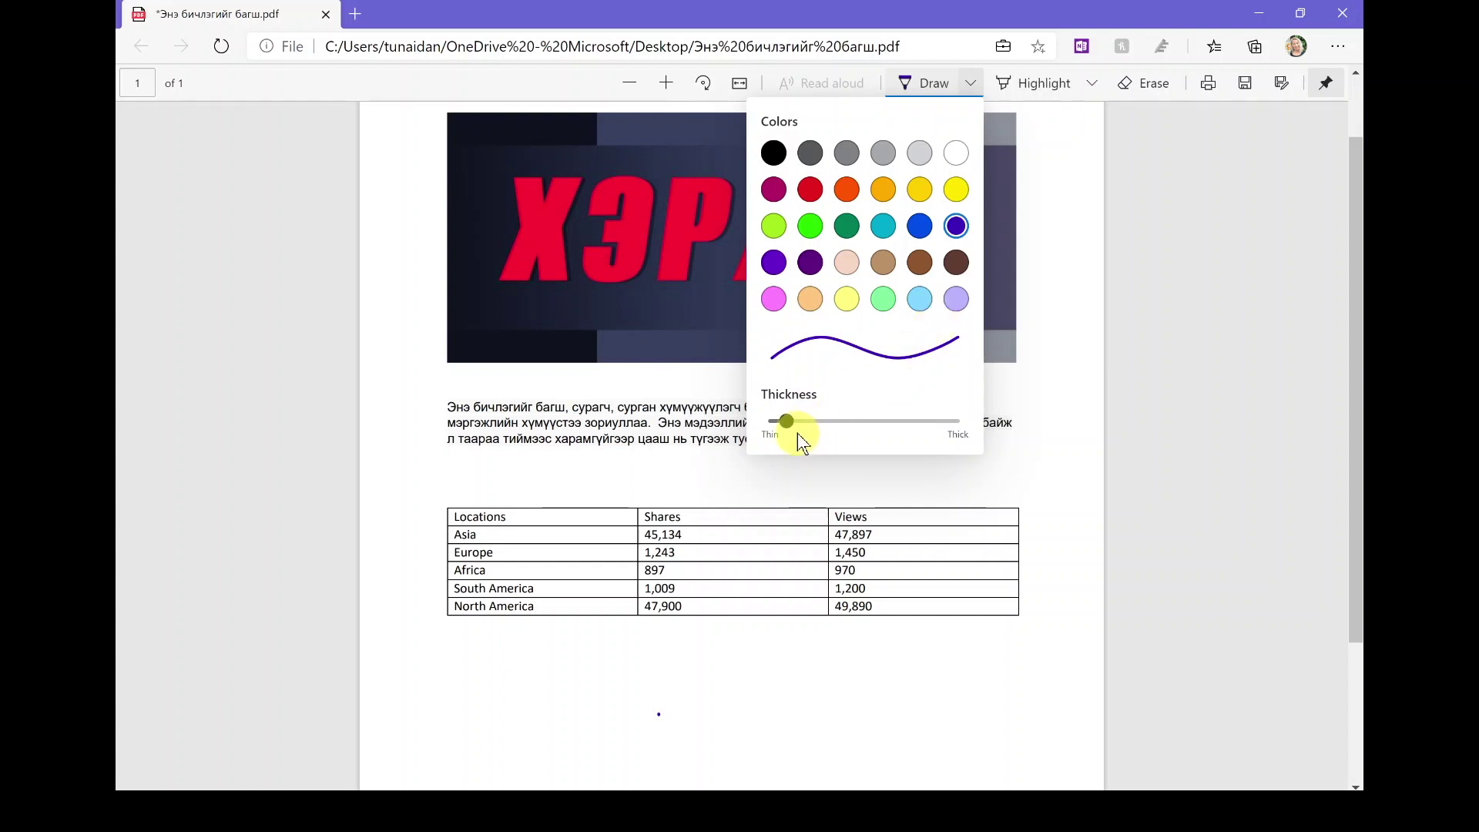
mouse_move(786, 421)
left_mouse_down()
mouse_move(771, 422)
mouse_move(960, 430)
mouse_move(783, 429)
mouse_move(799, 431)
left_mouse_up()
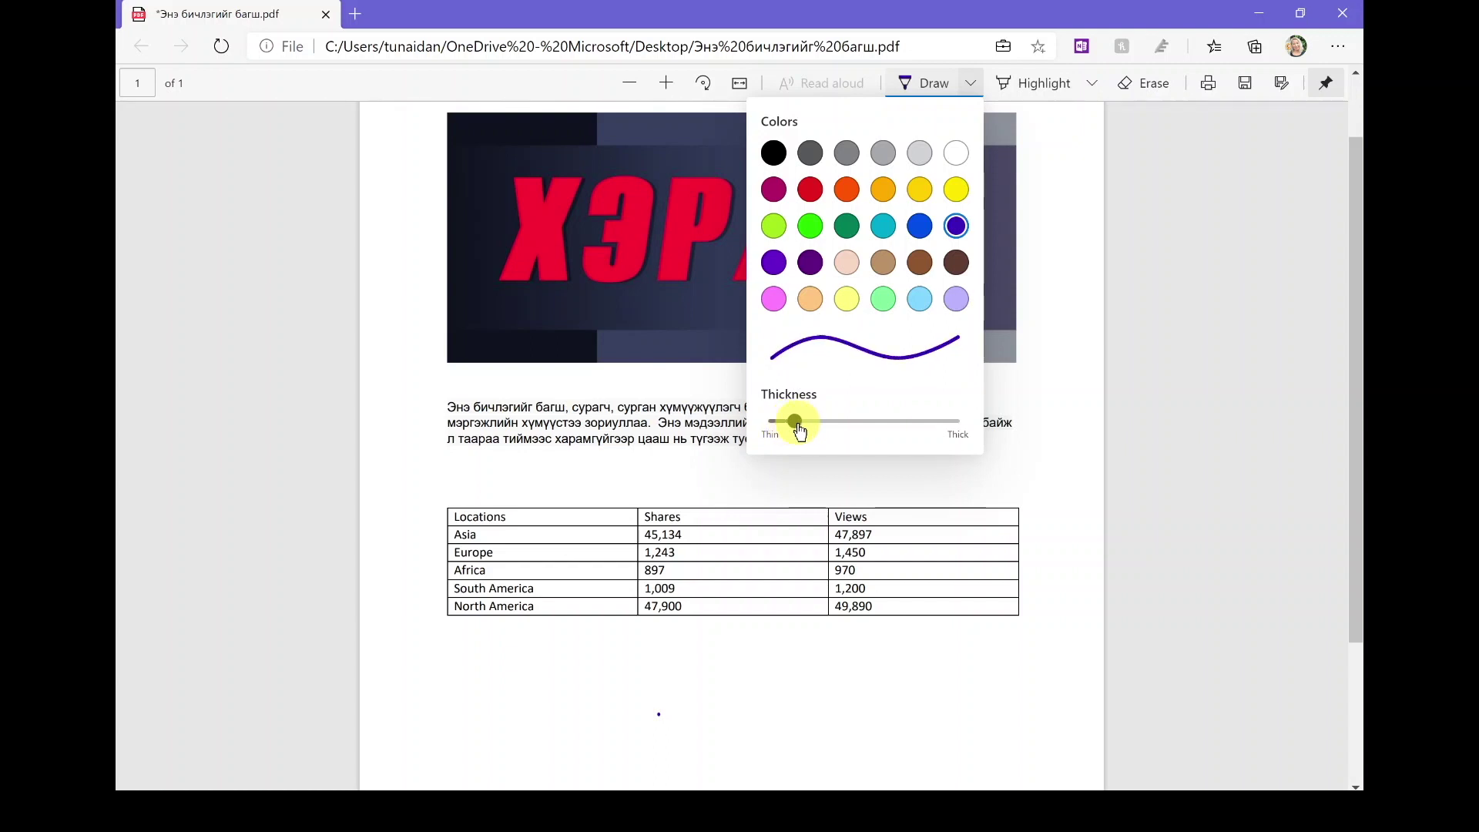
left_click_drag(799, 432, 780, 431)
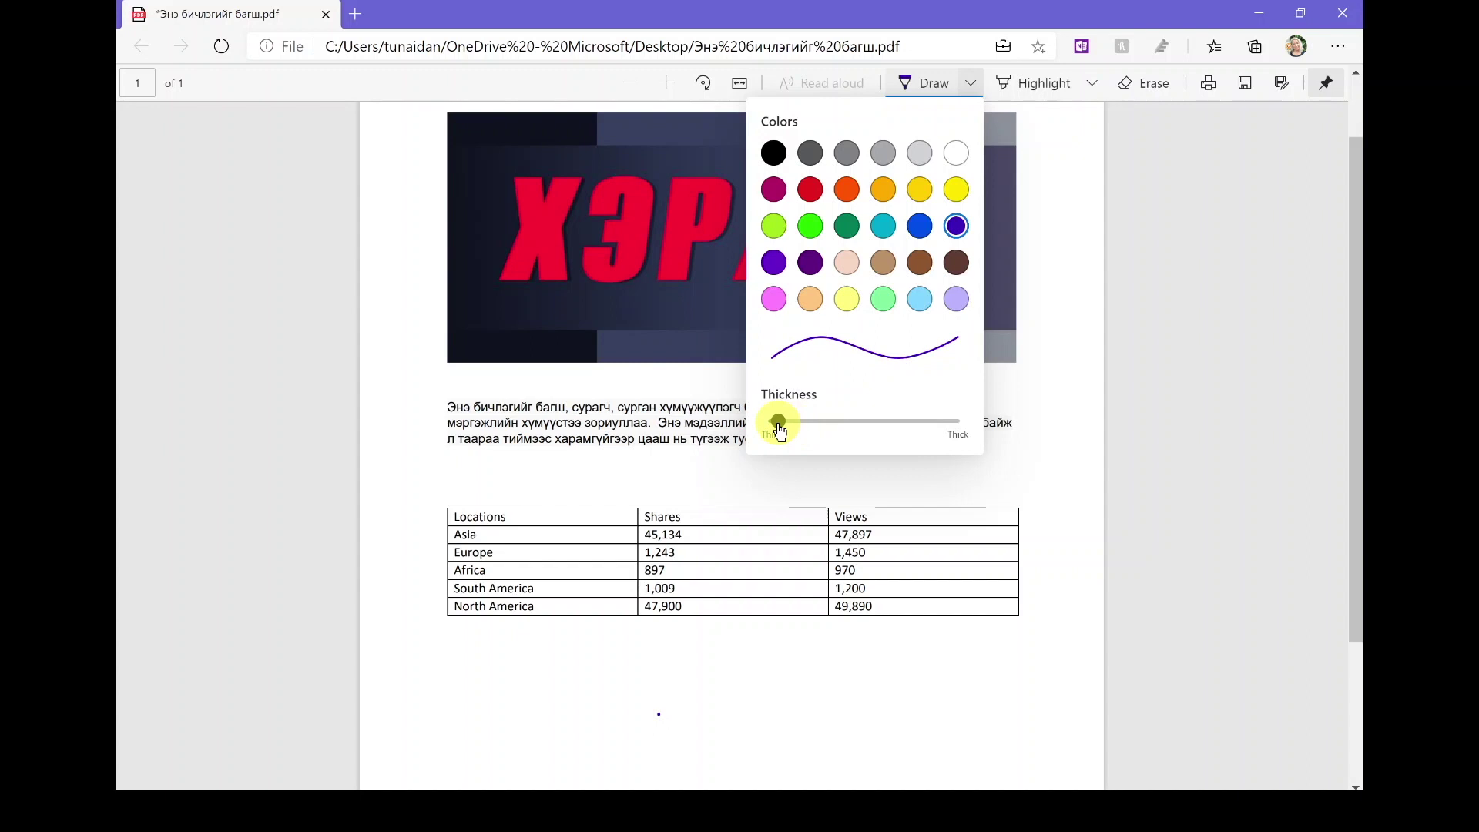
left_click(956, 228)
left_click(1095, 461)
left_click(586, 655)
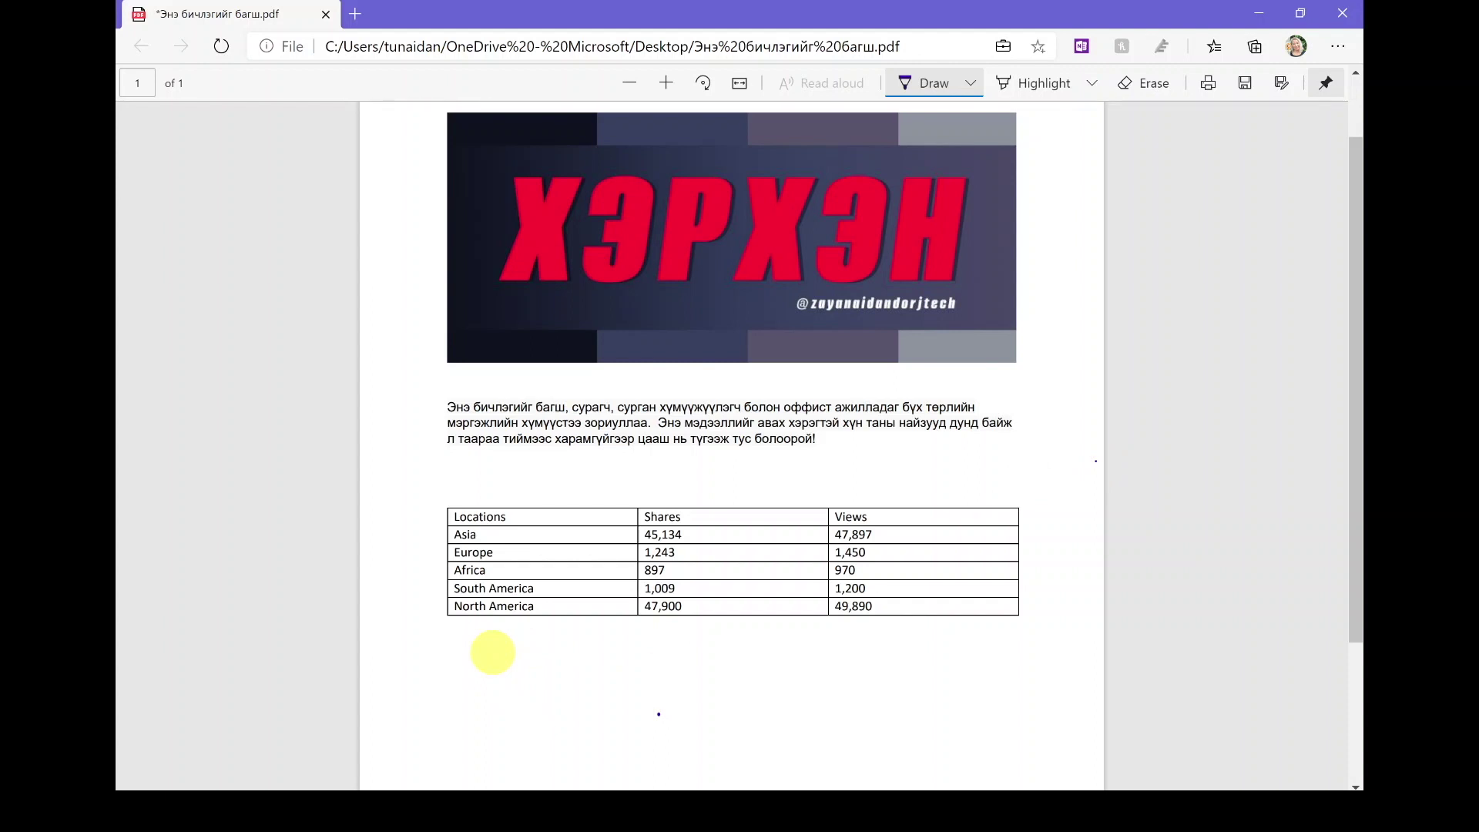
Step: Handwrite 'Анхаар!!!' above the table, an arrow to Europe/Africa, and a note below it
mouse_move(457, 676)
left_mouse_down()
mouse_move(478, 670)
mouse_move(503, 720)
mouse_move(541, 727)
mouse_move(565, 708)
mouse_move(675, 712)
left_mouse_up()
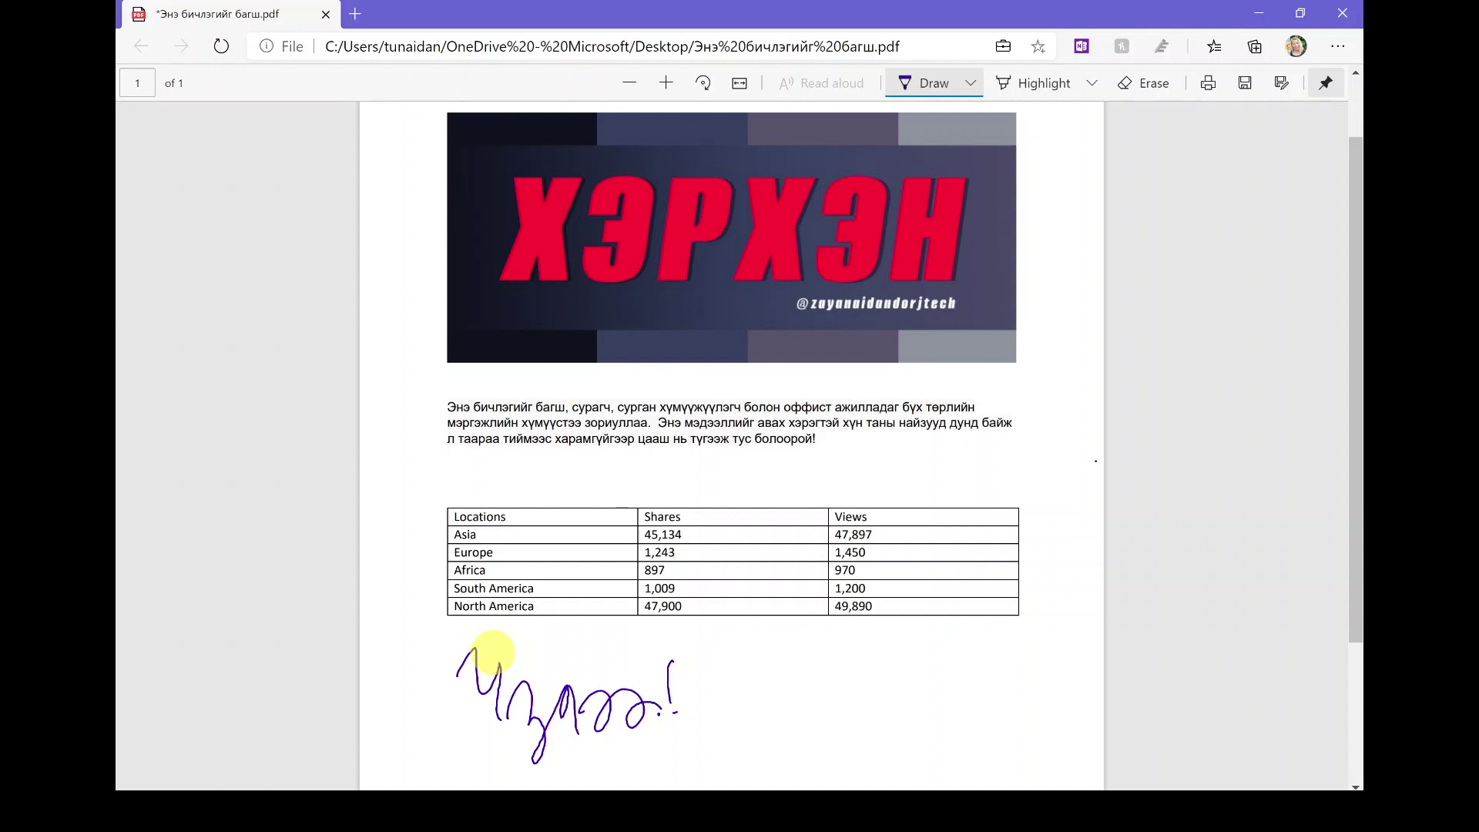
mouse_move(426, 469)
left_mouse_down()
mouse_move(461, 562)
mouse_move(430, 574)
left_mouse_up()
mouse_move(455, 461)
left_mouse_down()
mouse_move(497, 482)
mouse_move(540, 462)
mouse_move(593, 502)
mouse_move(616, 486)
left_mouse_up()
left_click(660, 485)
mouse_move(636, 435)
left_mouse_down()
mouse_move(638, 468)
mouse_move(654, 458)
left_mouse_up()
left_click(681, 486)
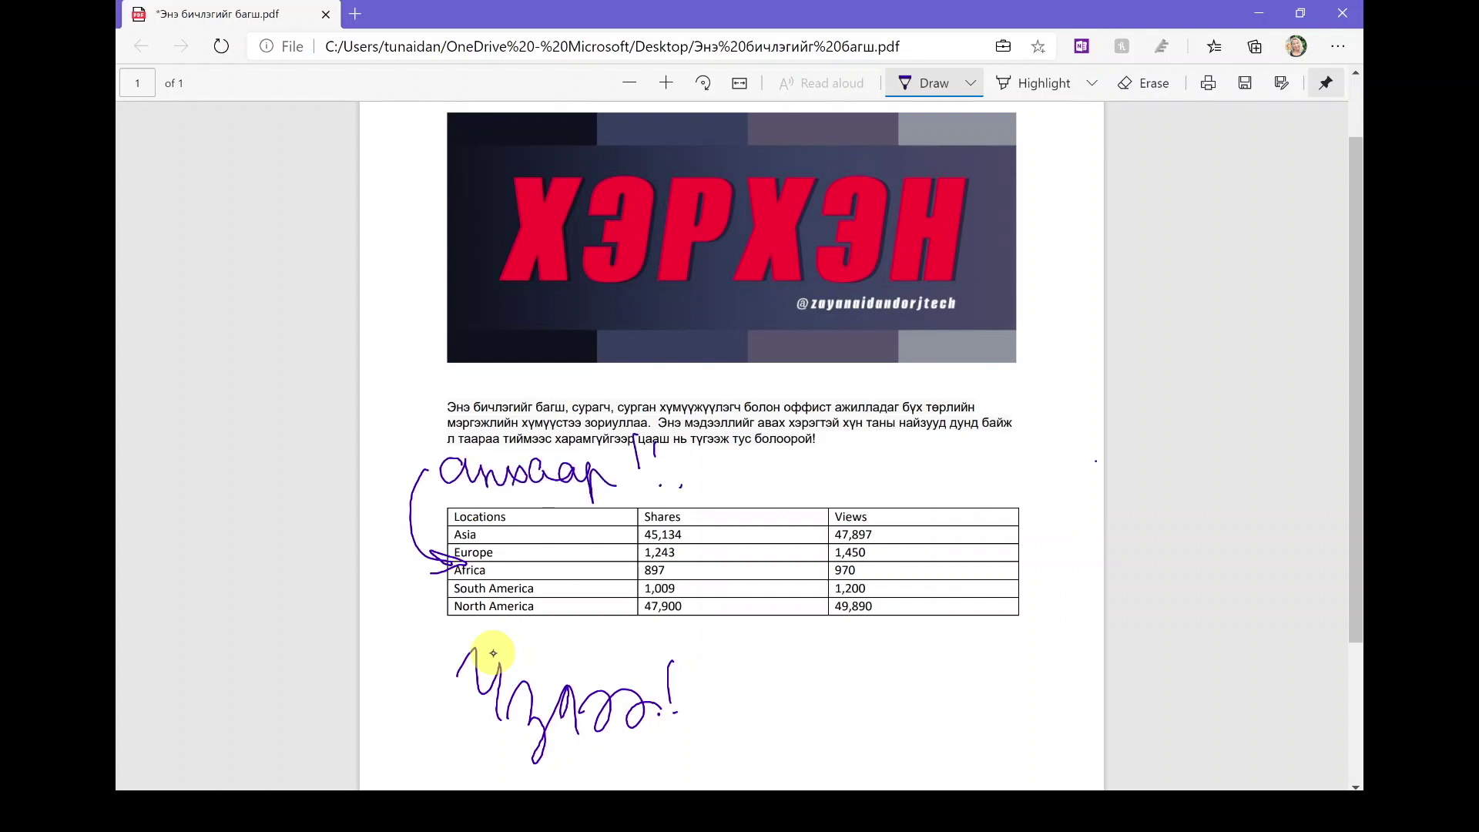
left_click_drag(489, 459, 493, 475)
Step: Erase the handwritten 'Анхаар!!!', the arrow and the 'Чухал!' scribble from the PDF
left_click(1151, 84)
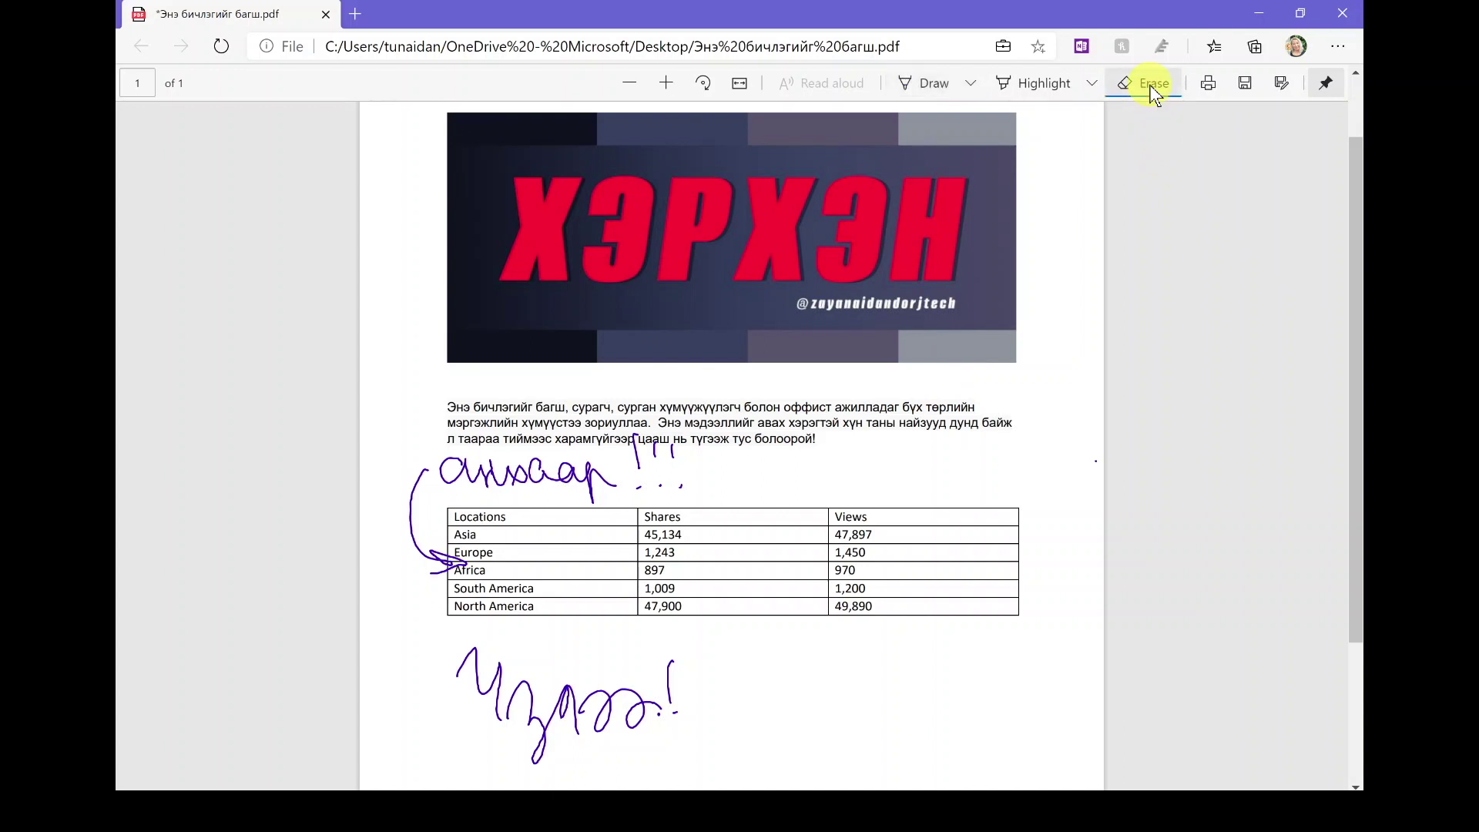
mouse_move(568, 482)
left_mouse_down()
mouse_move(693, 456)
mouse_move(694, 495)
mouse_move(655, 488)
left_mouse_up()
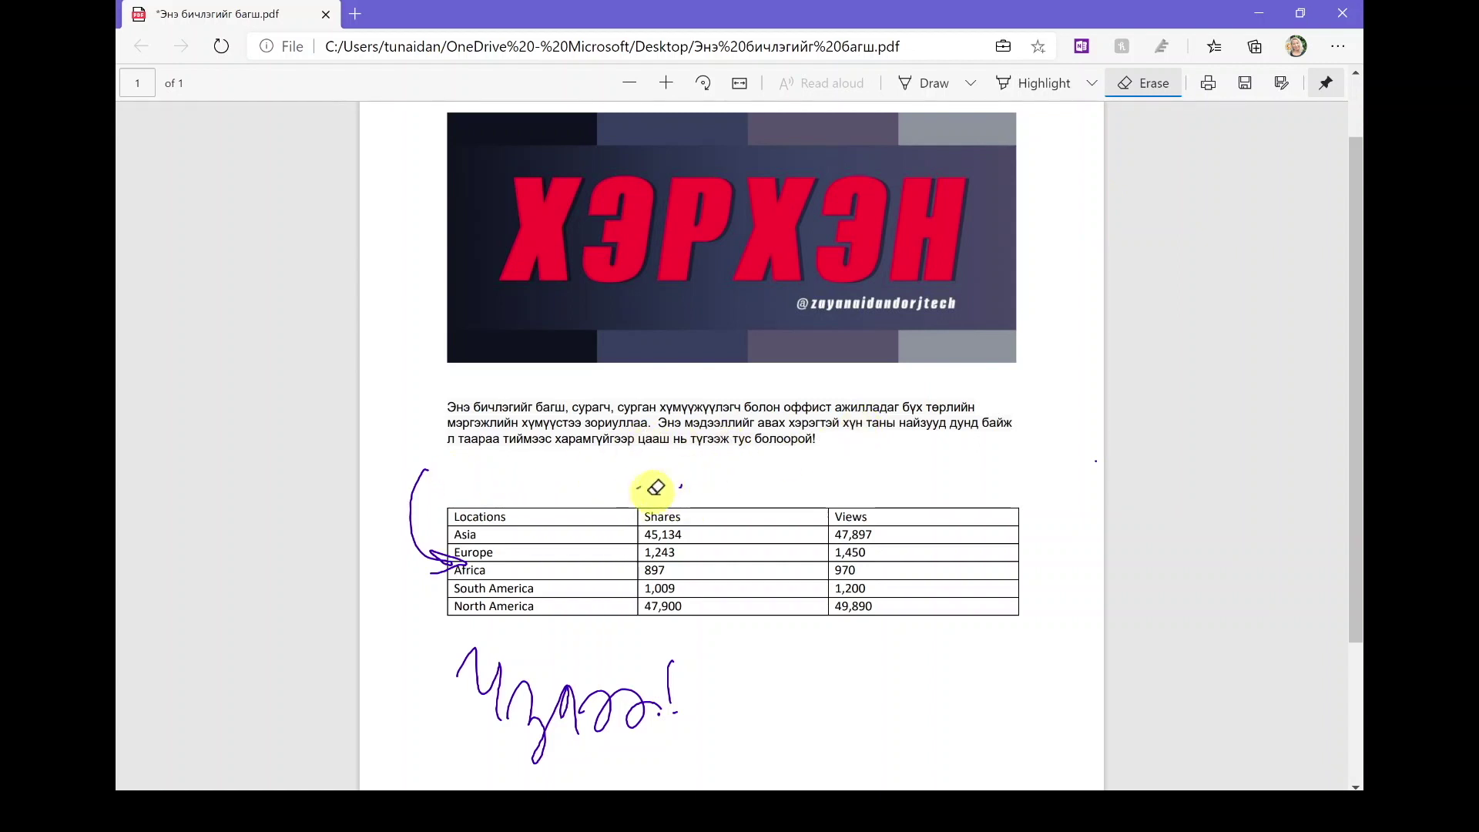
left_click_drag(390, 496, 476, 629)
mouse_move(471, 675)
left_mouse_down()
mouse_move(603, 706)
mouse_move(676, 697)
left_mouse_up()
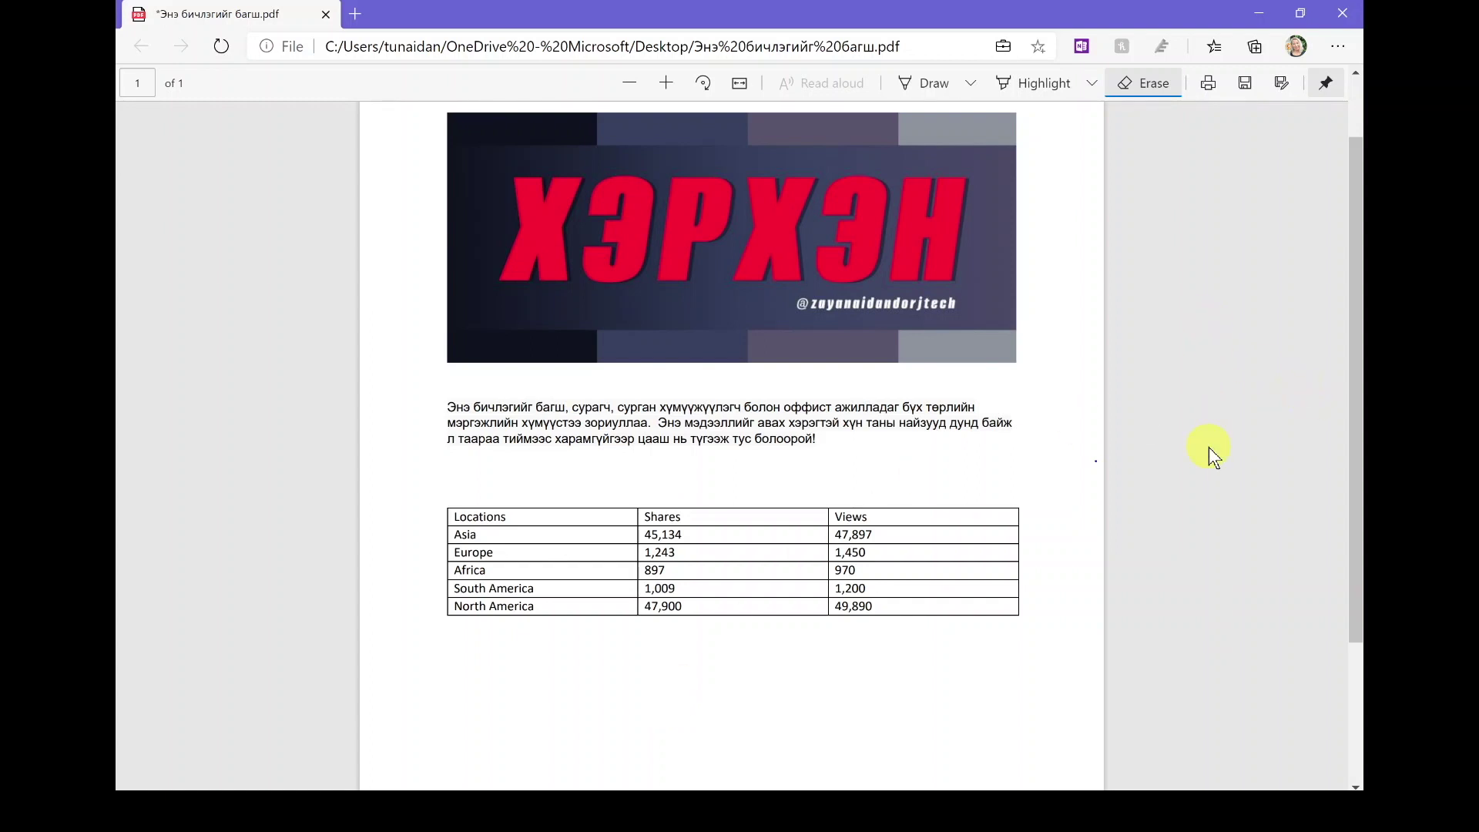
Step: Handwrite a purple ink signature with a flourish below the Locations table
key("d")
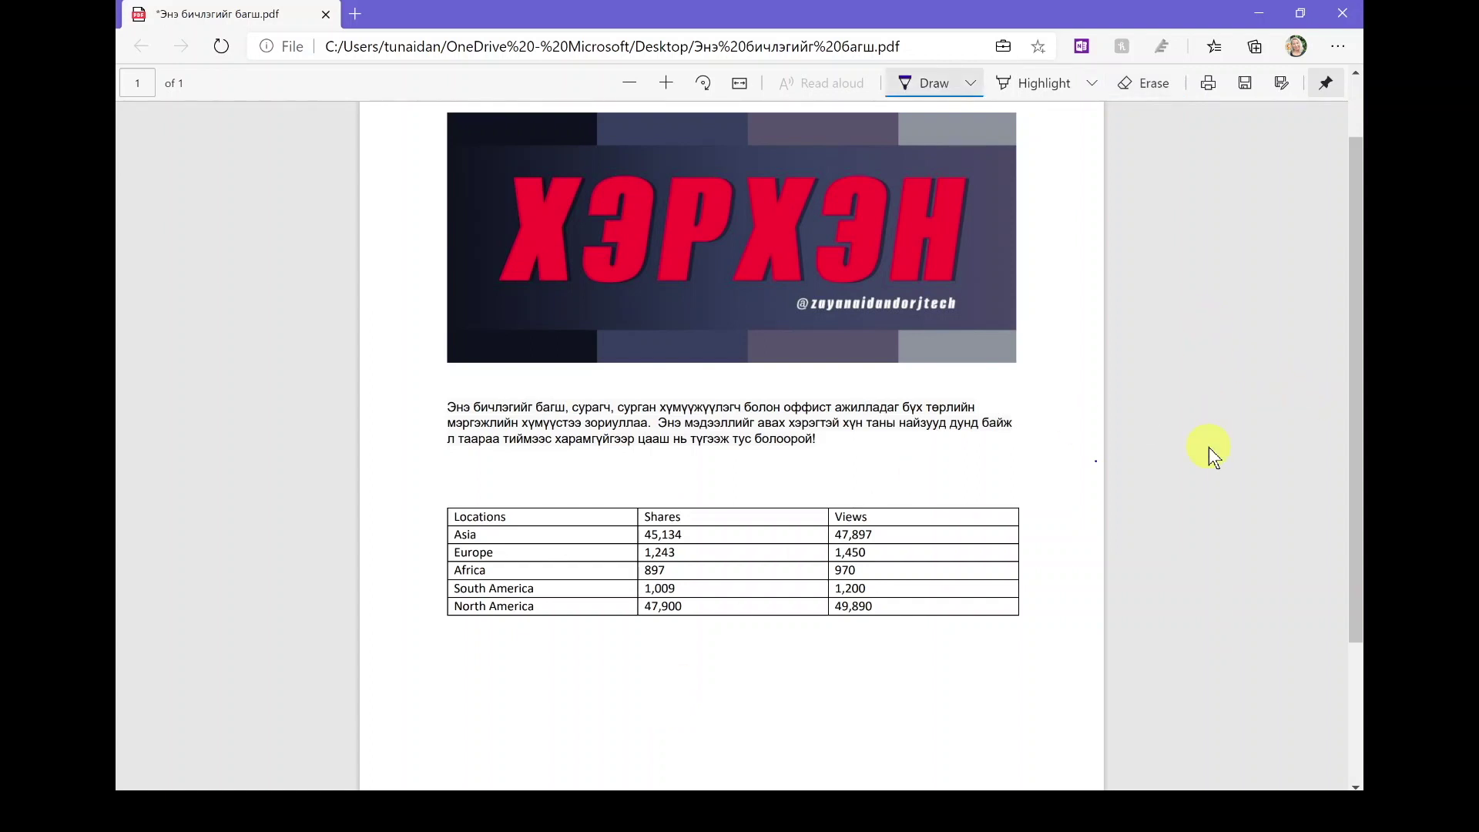
mouse_move(456, 678)
left_mouse_down()
mouse_move(489, 732)
mouse_move(515, 693)
mouse_move(558, 750)
mouse_move(578, 693)
mouse_move(620, 730)
left_mouse_up()
mouse_move(621, 677)
left_mouse_down()
mouse_move(654, 731)
mouse_move(689, 645)
left_mouse_up()
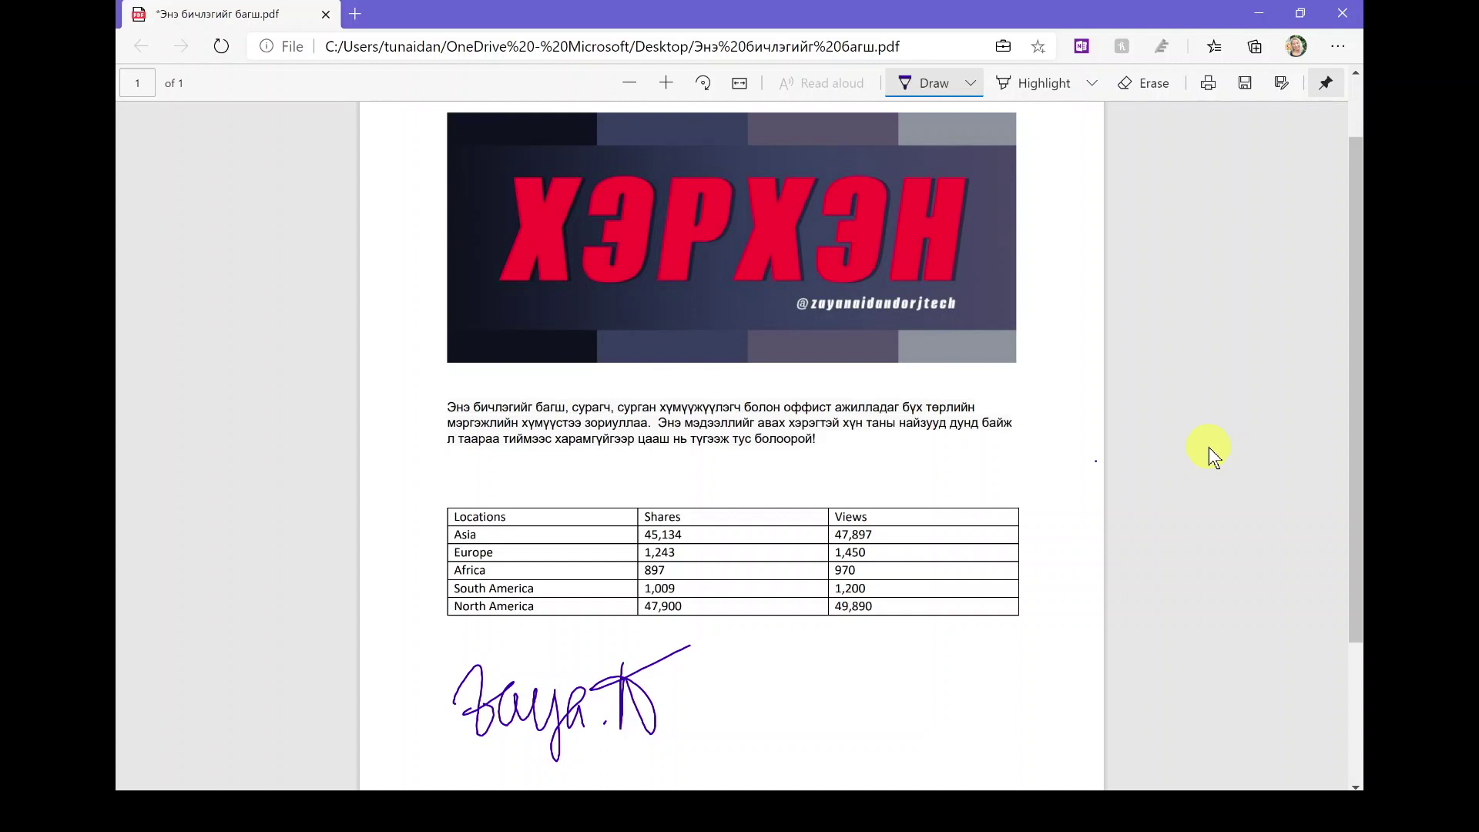
scroll(1139, 322, "up", 2)
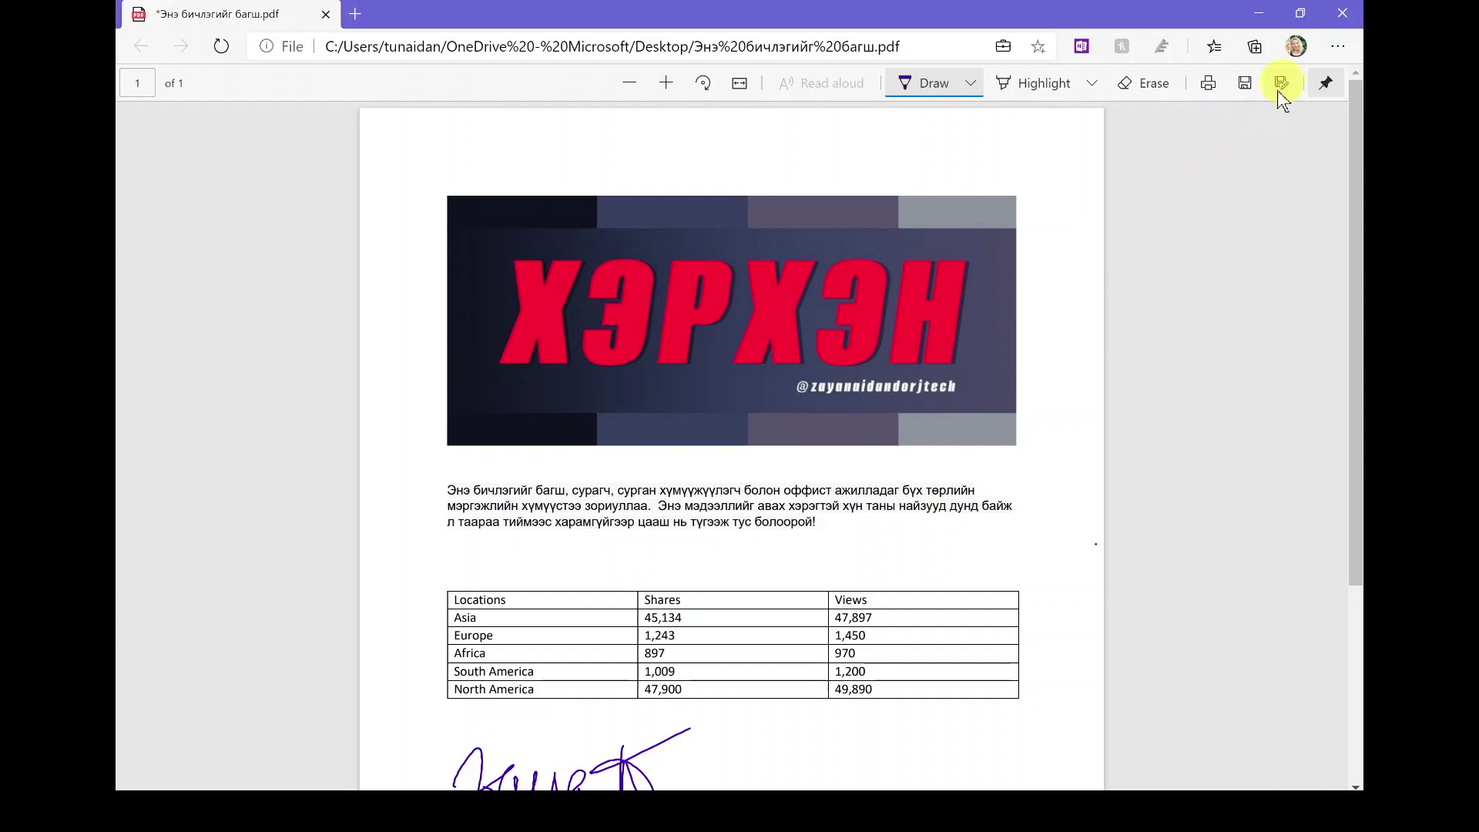
scroll(1237, 187, "down", 3)
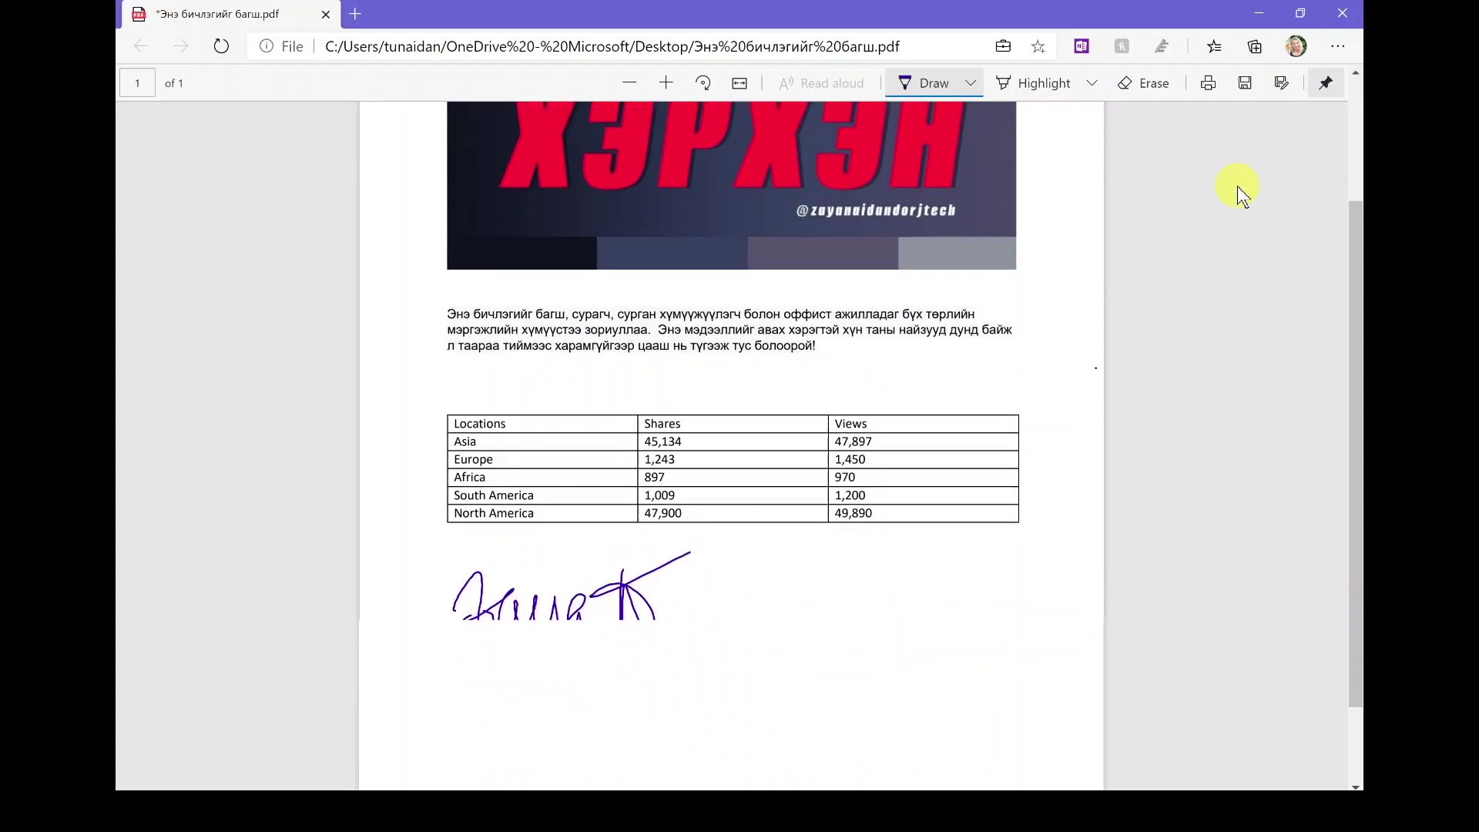
scroll(1237, 186, "up", 1)
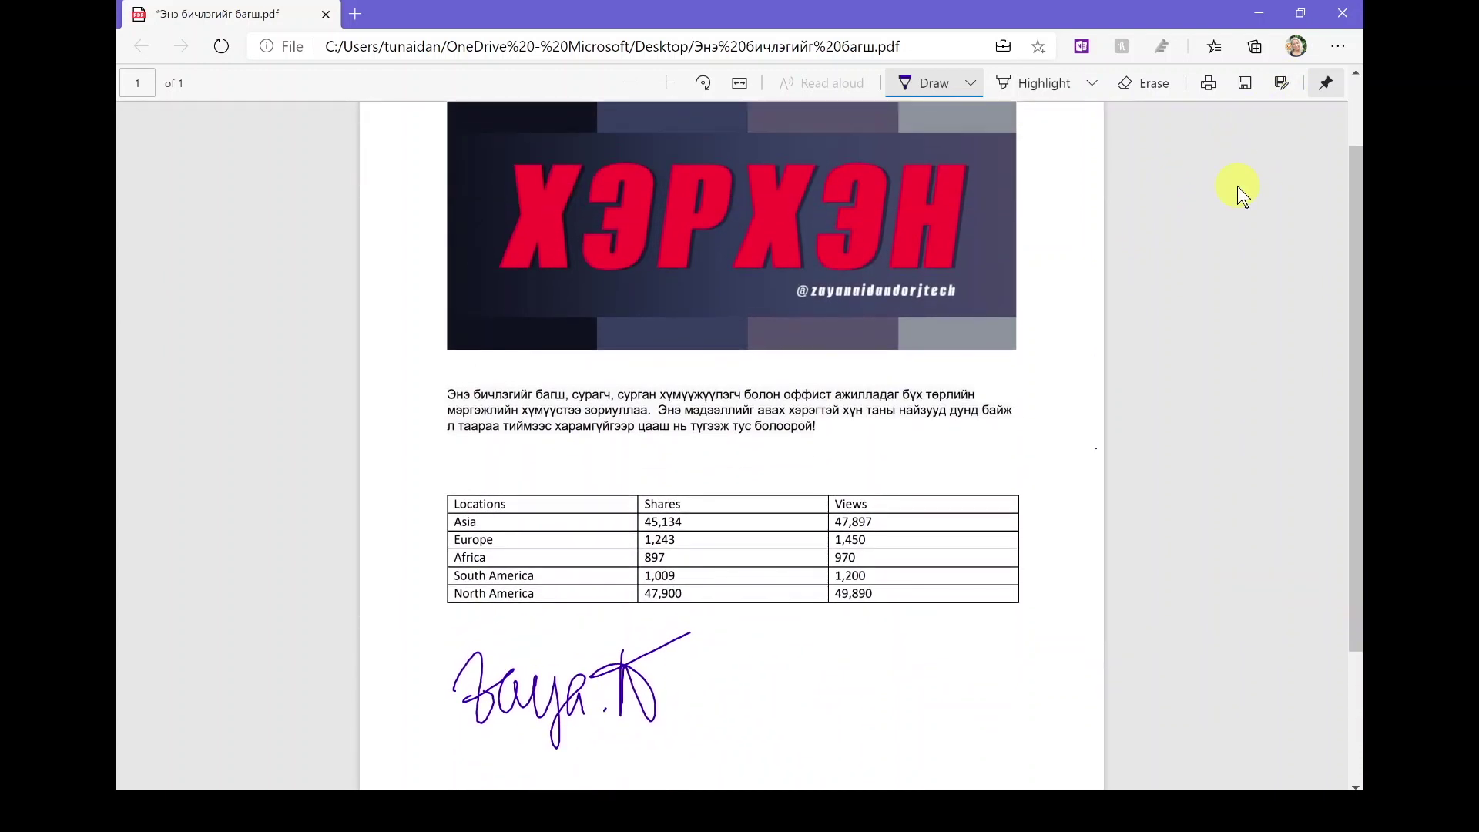
scroll(1107, 299, "up", 1)
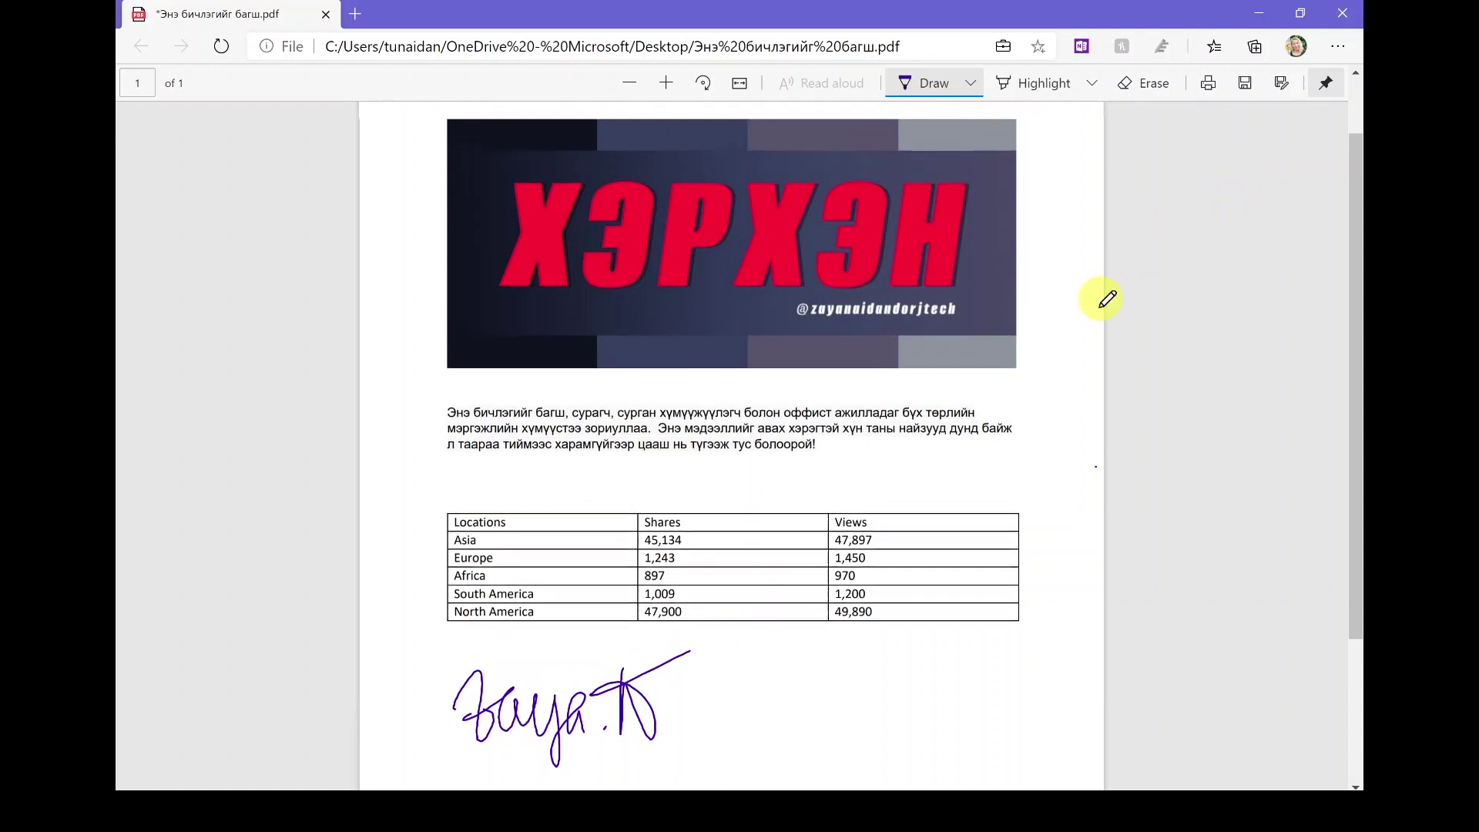
scroll(1106, 299, "down", 1)
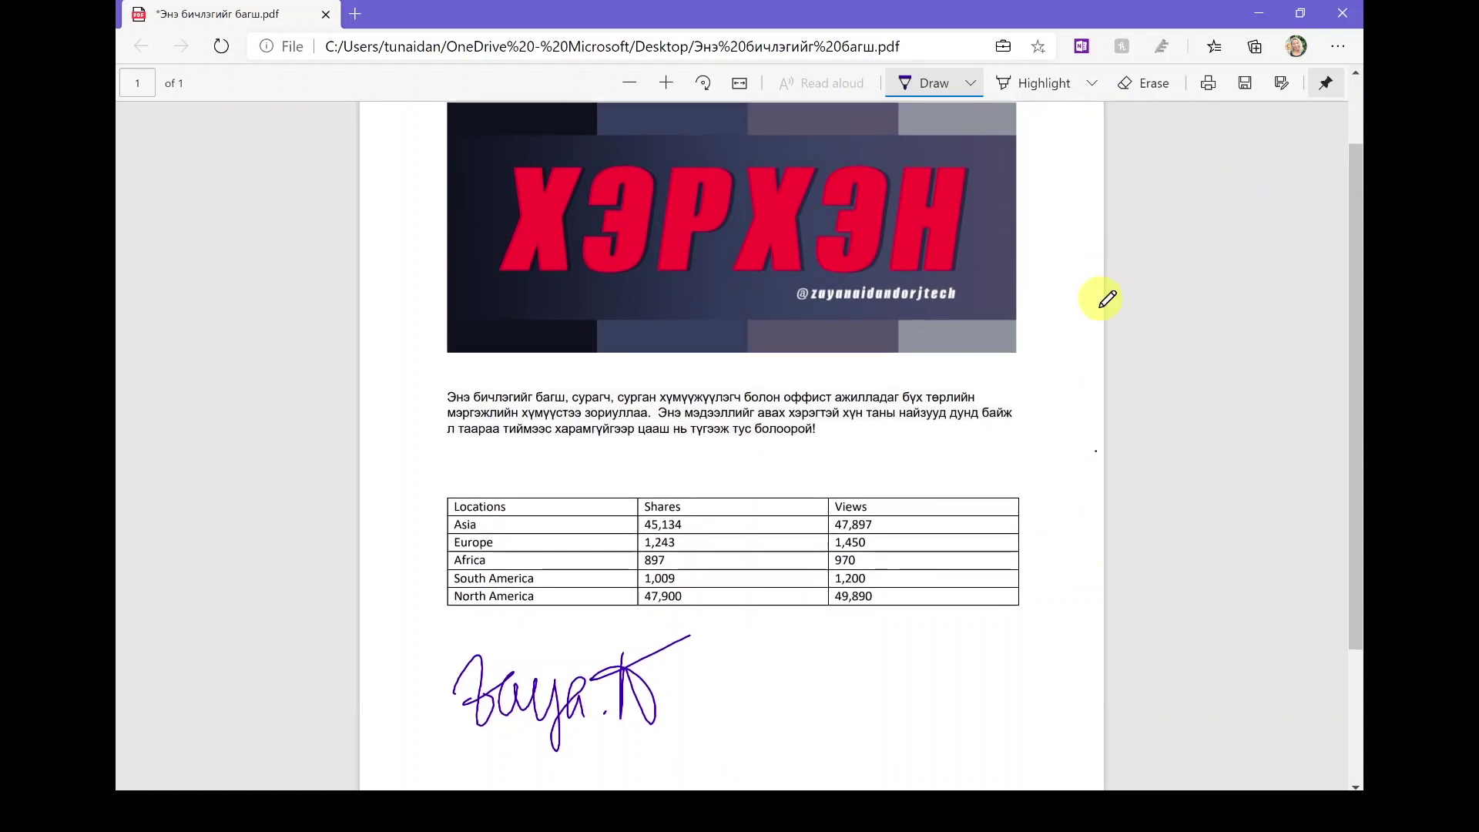
Step: In a new tab, enter SEJDA.COM and go to the sejda.com/pdf-editor page
left_click(355, 14)
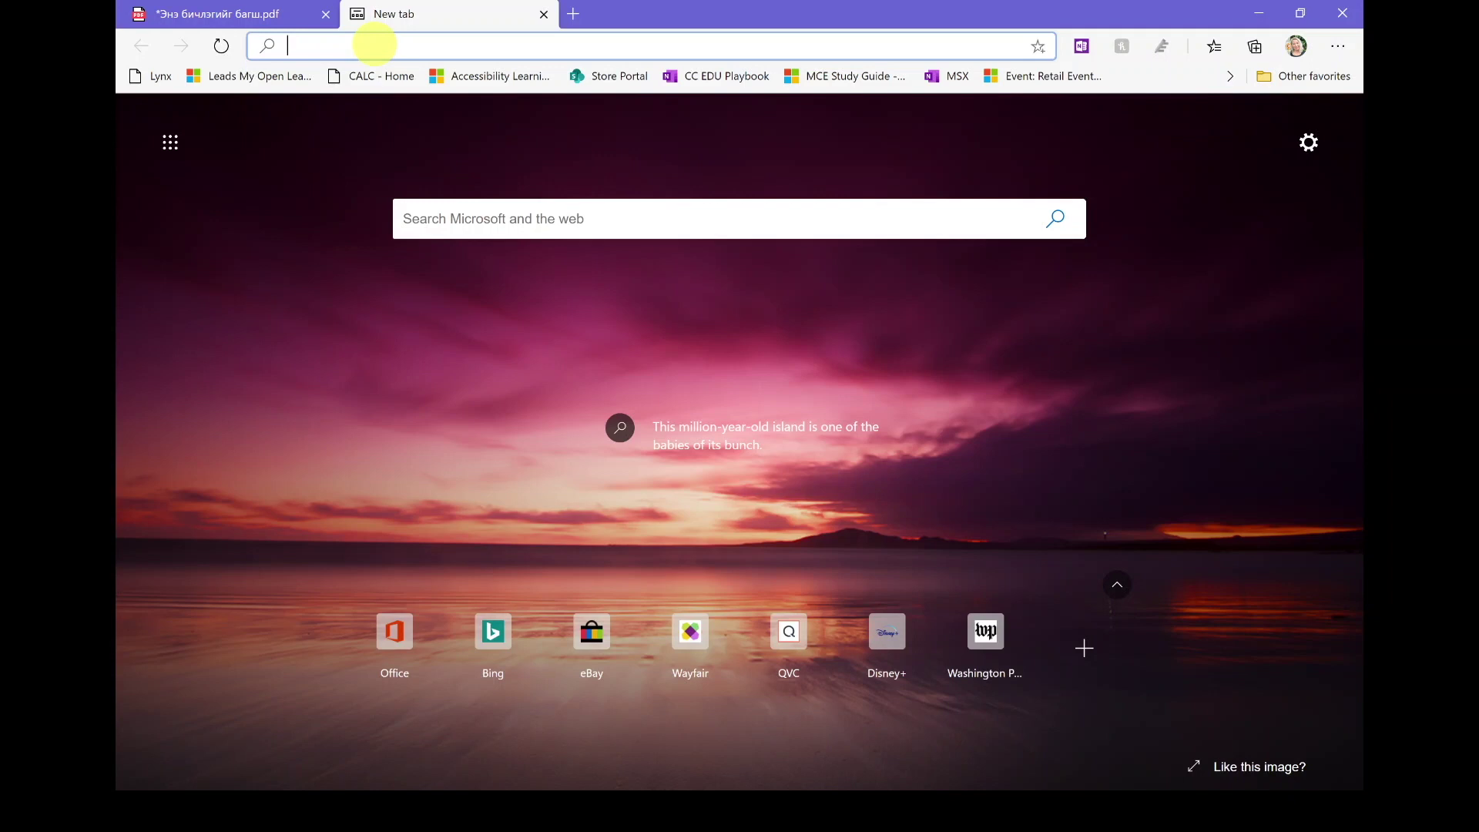
type("SEJDA")
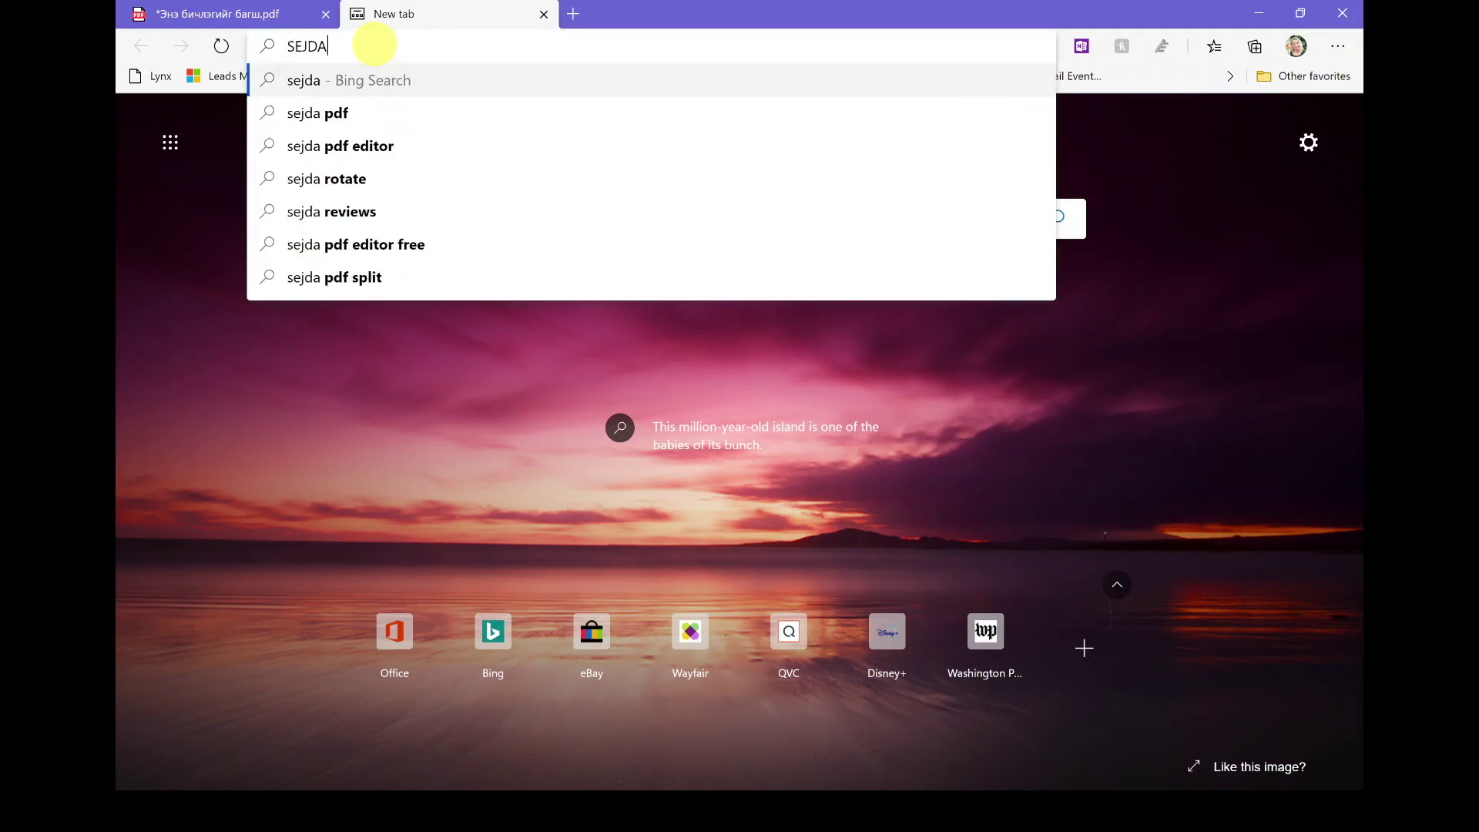
type(".COM")
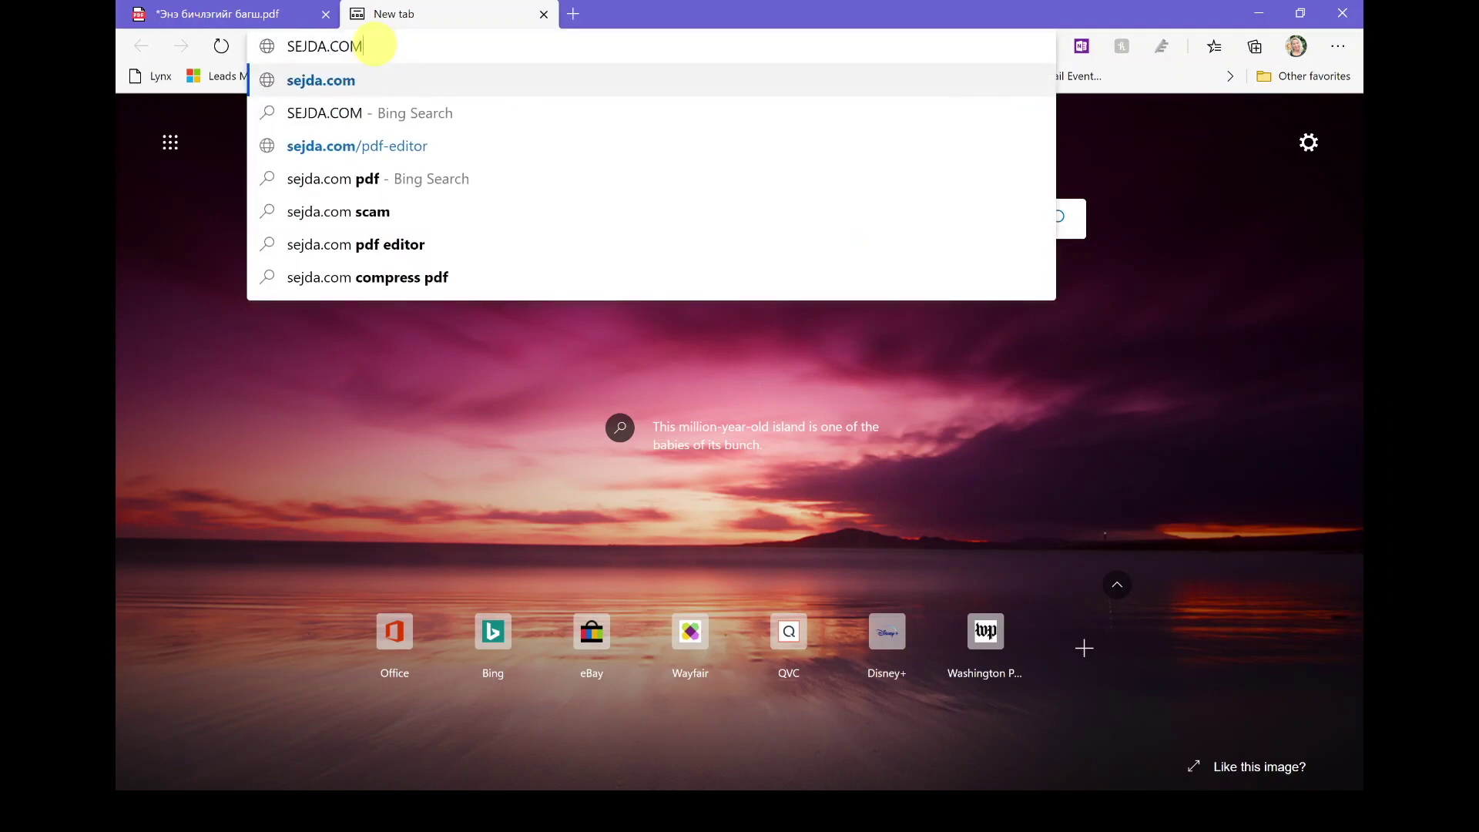
left_click(460, 157)
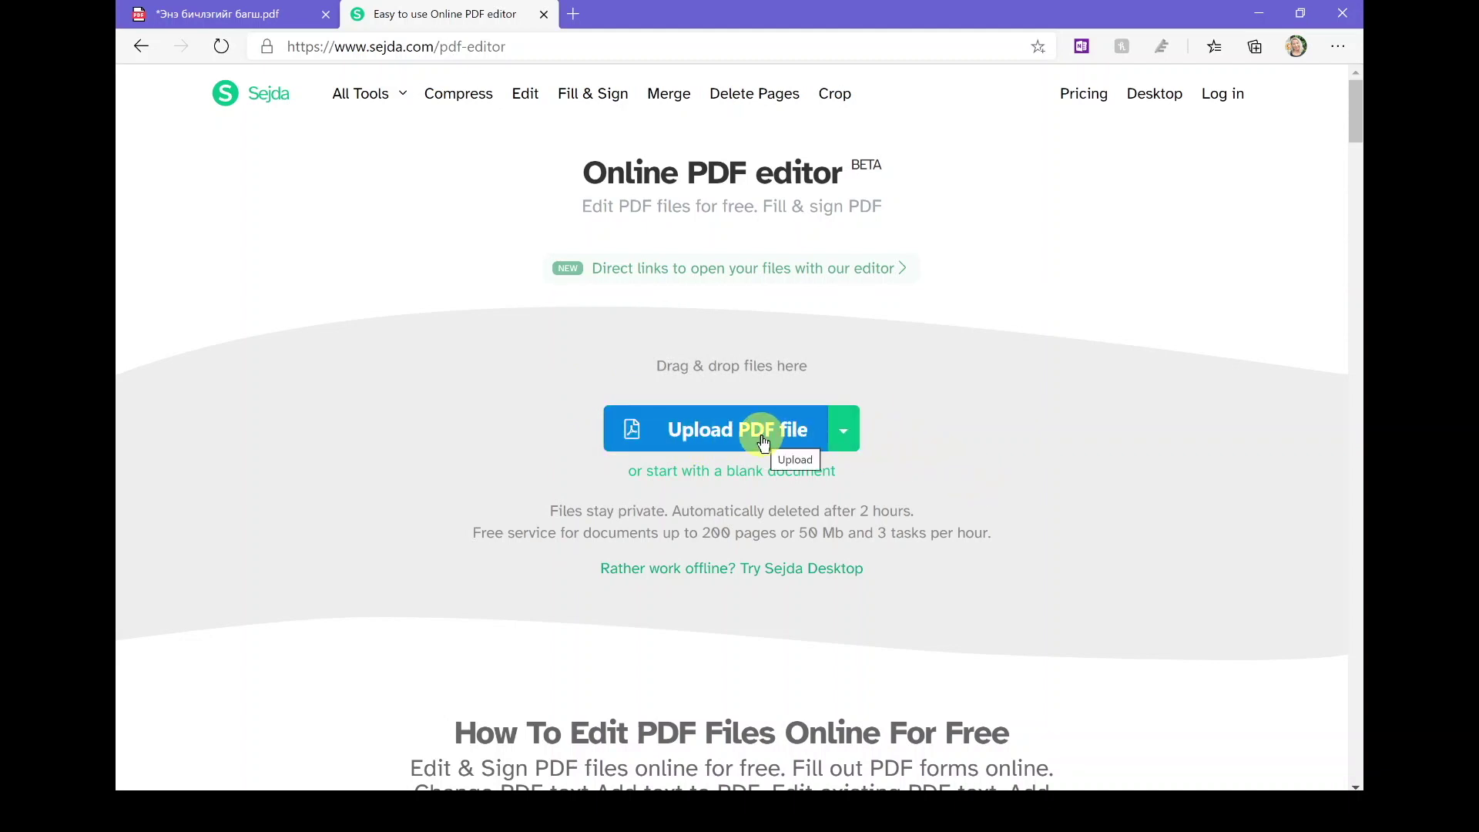
Step: Upload the 'Энэ бичлэгийг багш' PDF from the Desktop into Sejda's editor
left_click(763, 439)
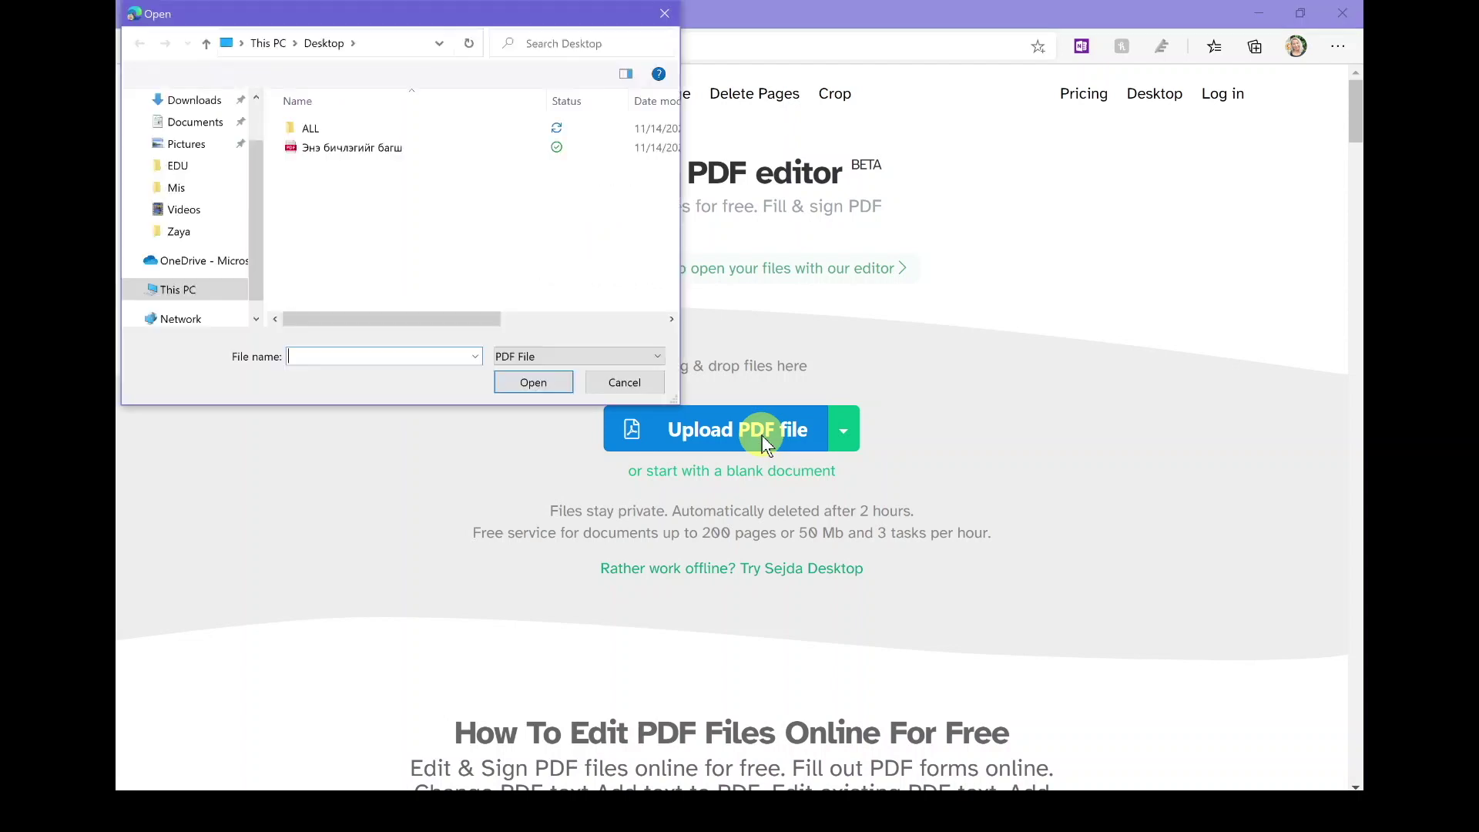
left_click(470, 146)
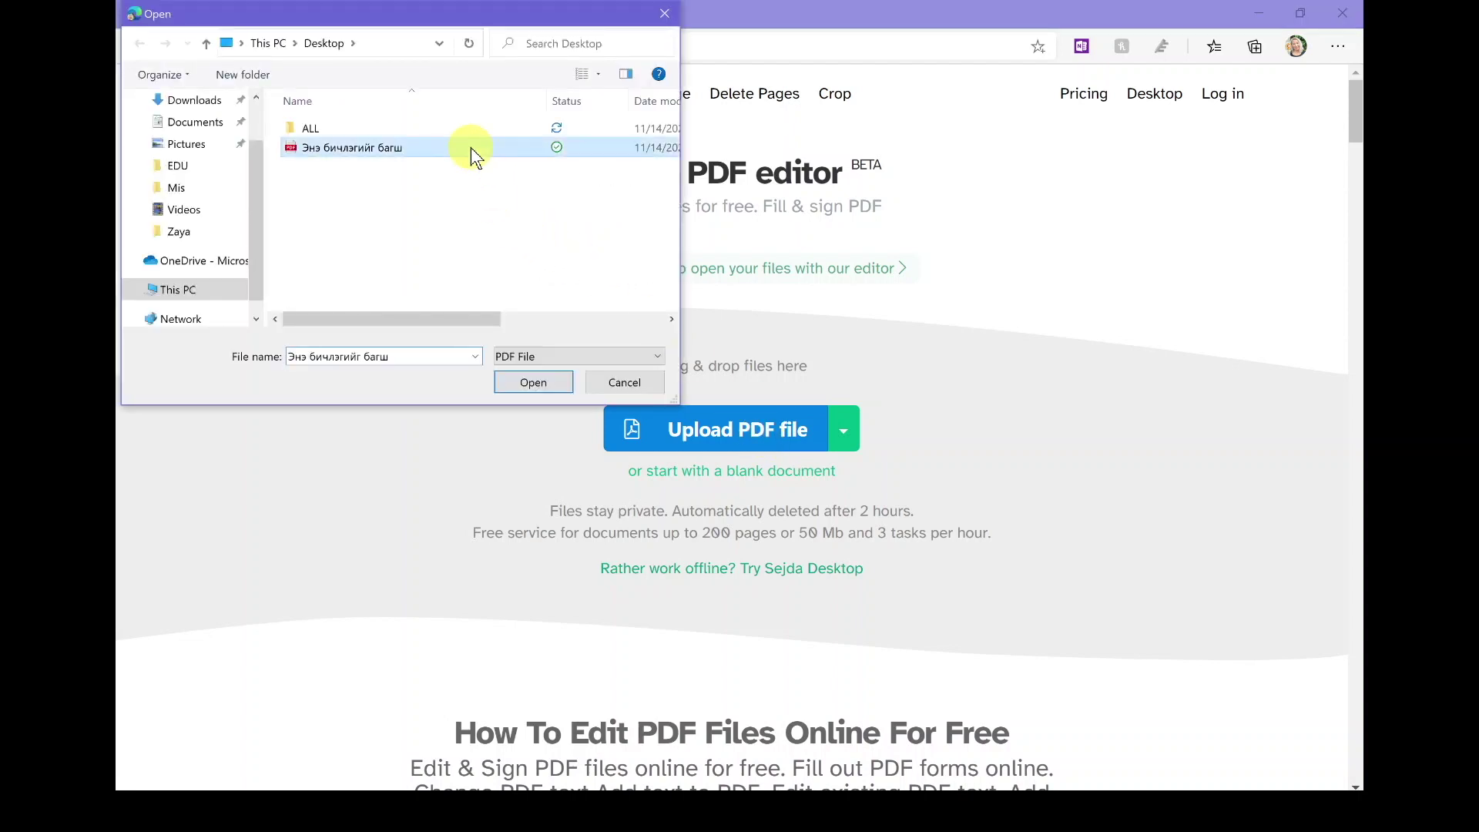
left_click(537, 382)
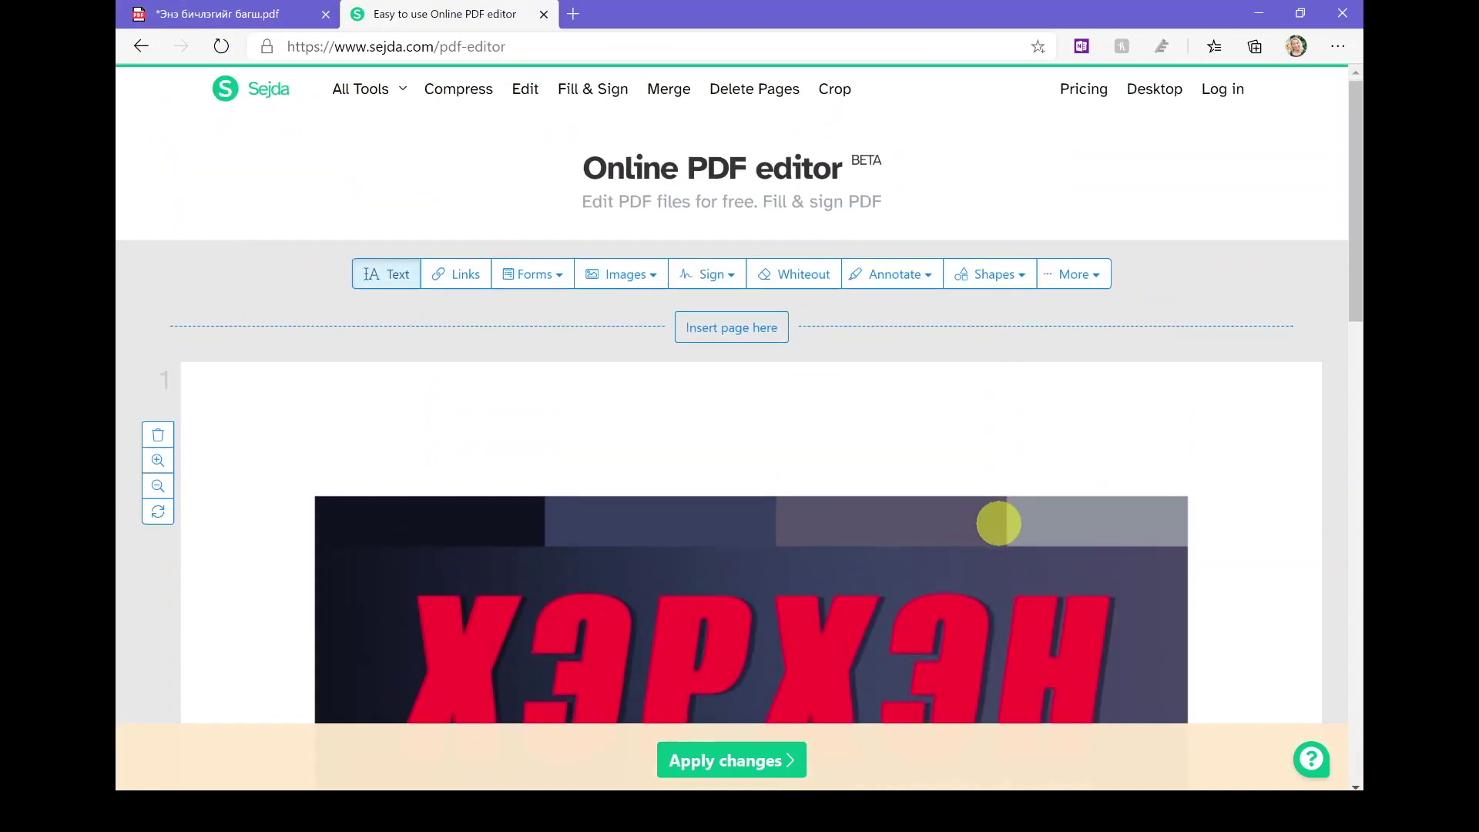
scroll(999, 523, "down", 3)
scroll(999, 522, "down", 5)
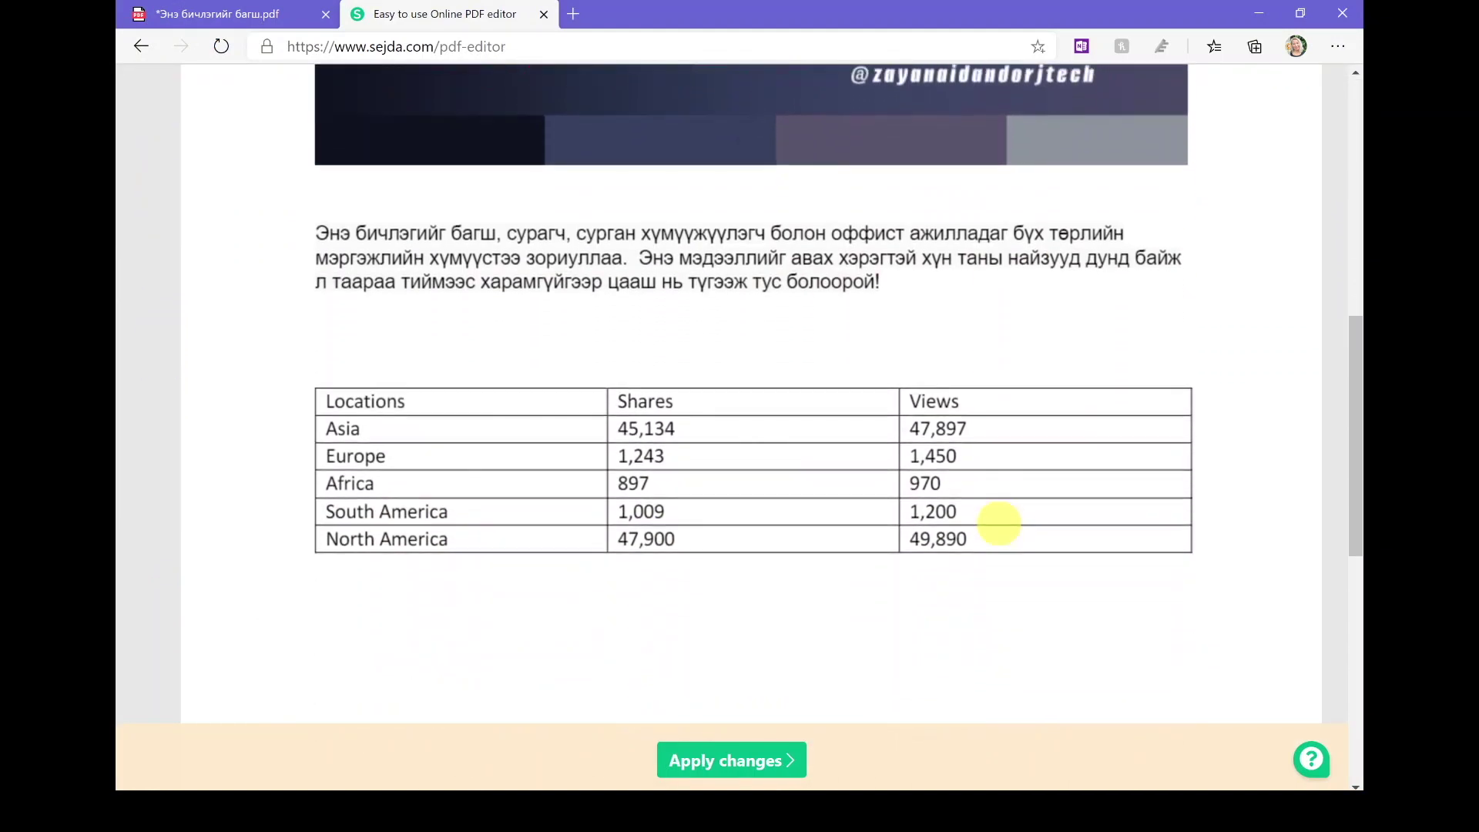
scroll(998, 523, "down", 2)
scroll(999, 523, "up", 5)
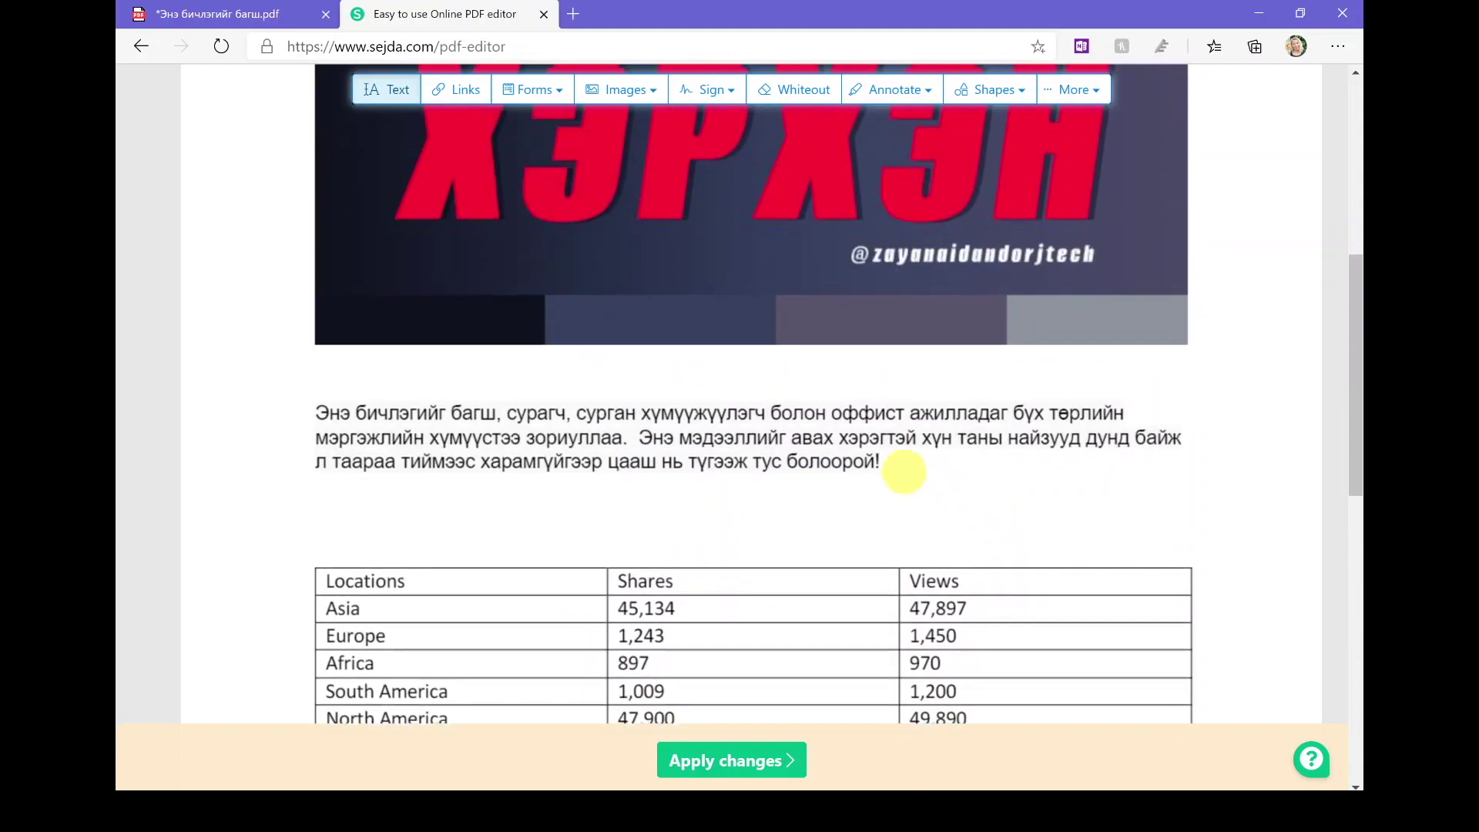
Step: Add a text box after the paragraph containing the @ channel handle
left_click(898, 462)
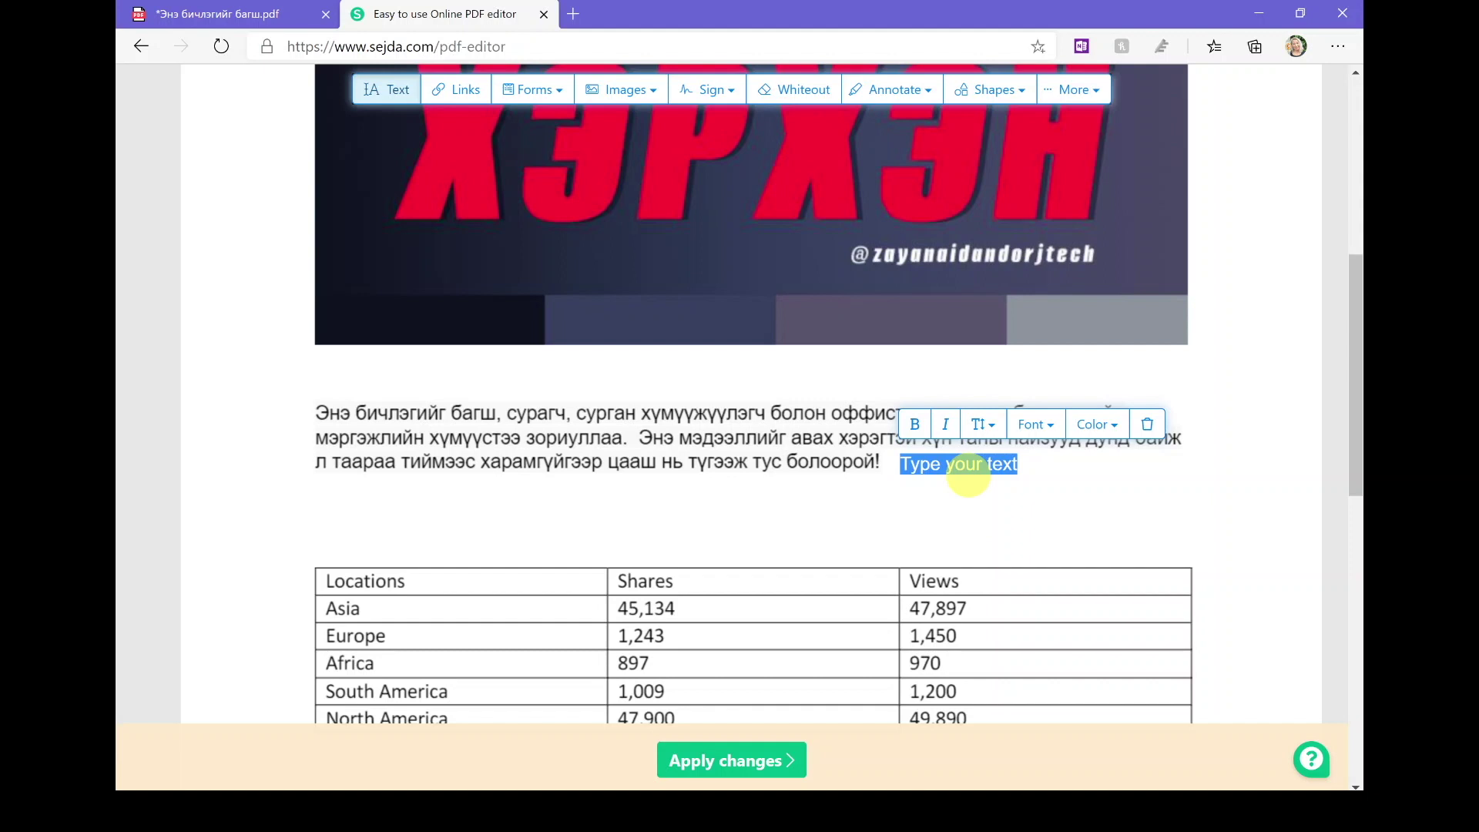
key("BackSpace")
key("BackSpace")
key("BackSpace")
key("BackSpace")
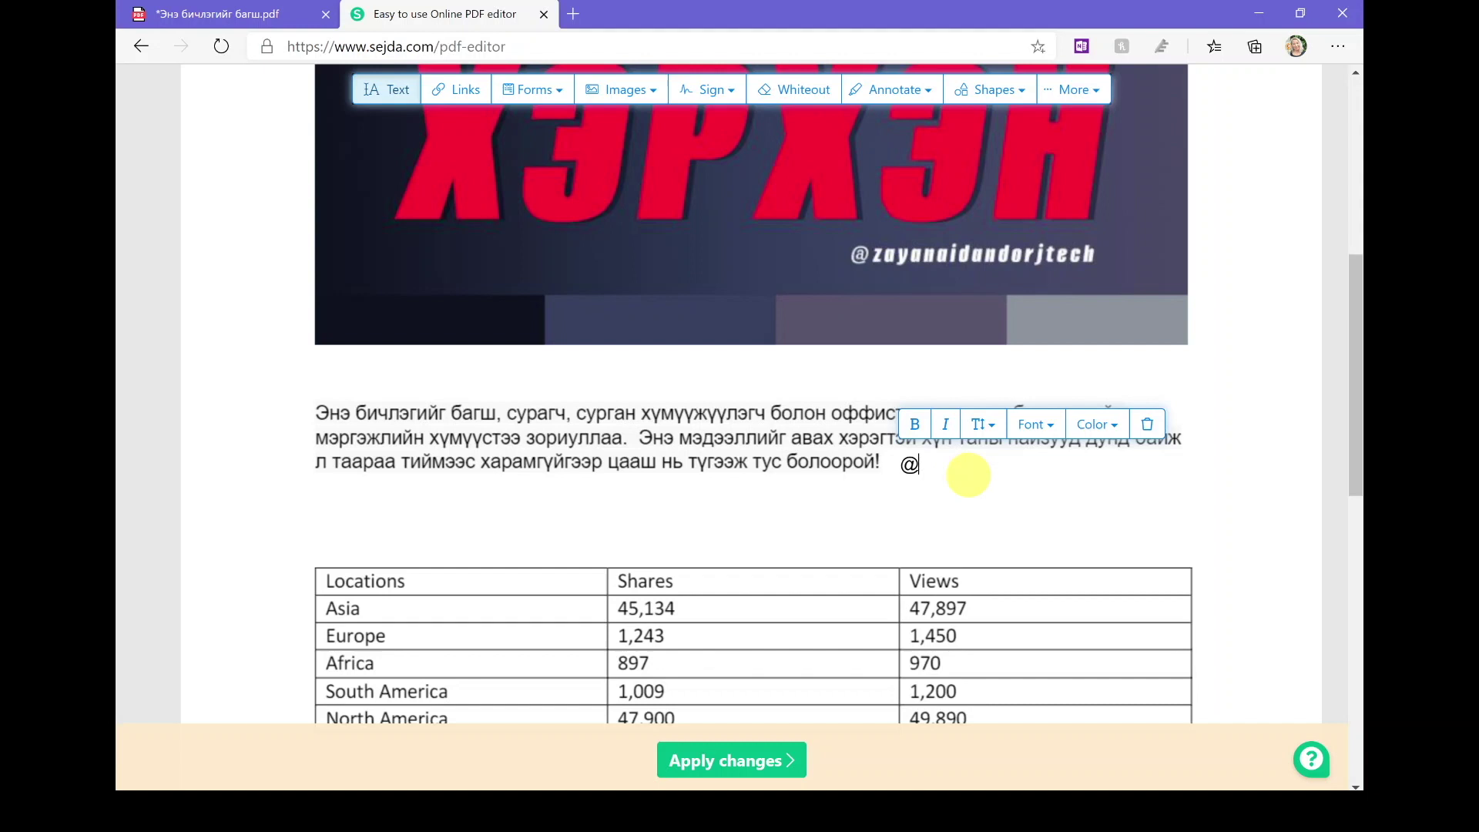
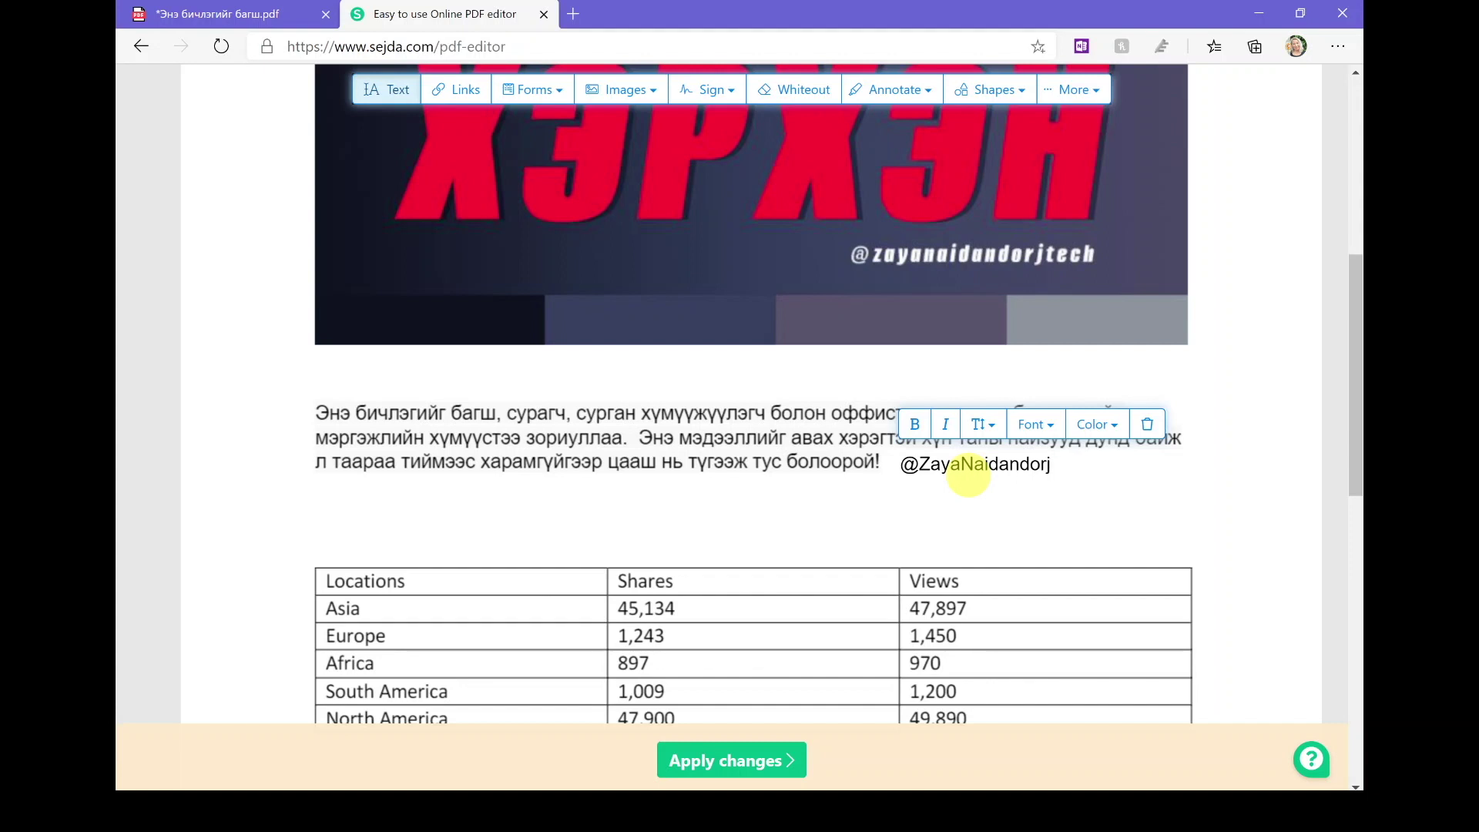
Step: Keep the default font and make the handle text dark purple
left_click(1056, 434)
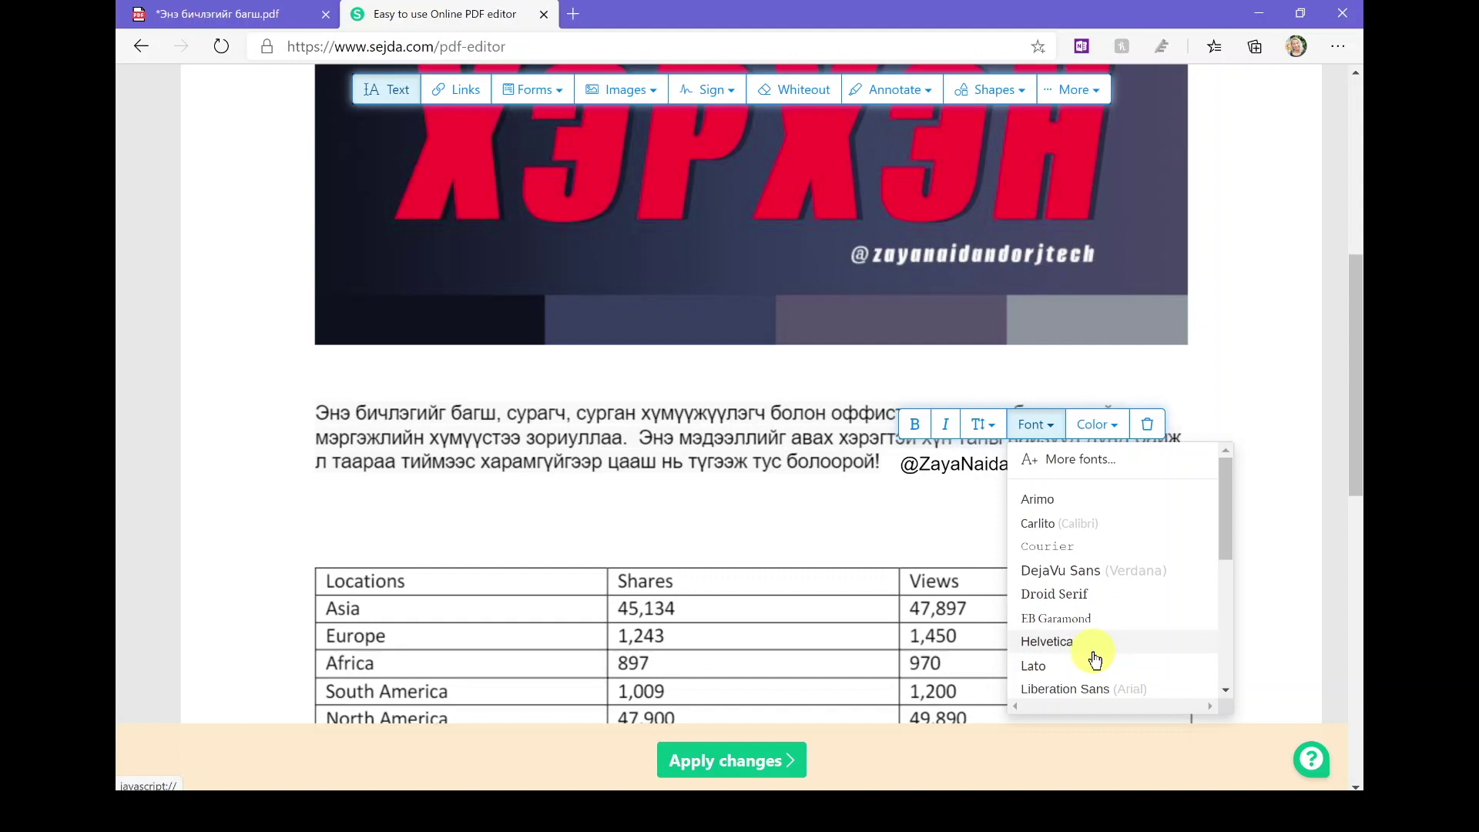
right_click(1093, 650)
left_click(1054, 419)
left_click(1045, 421)
left_click(1089, 423)
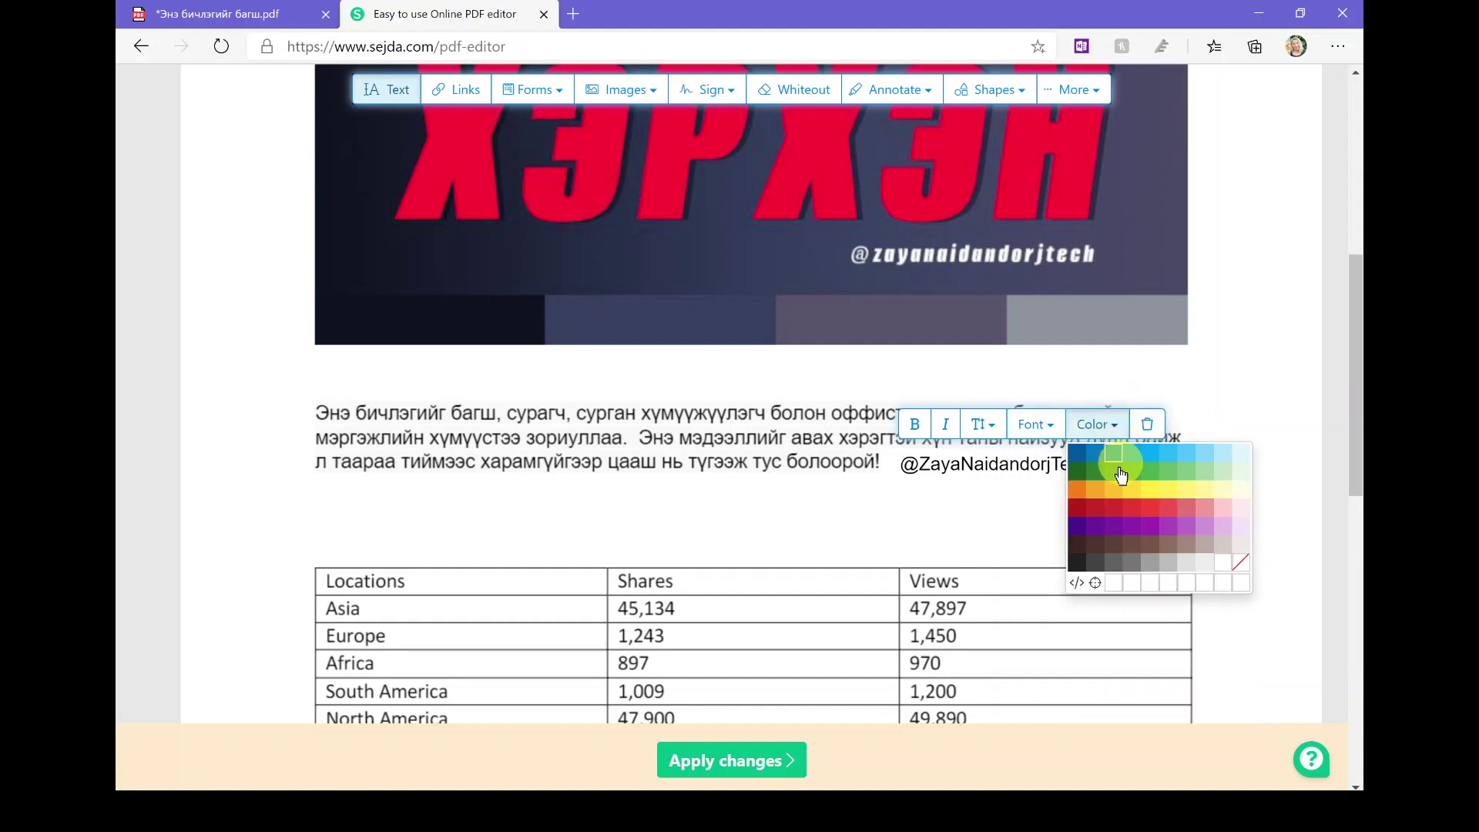
left_click(1078, 529)
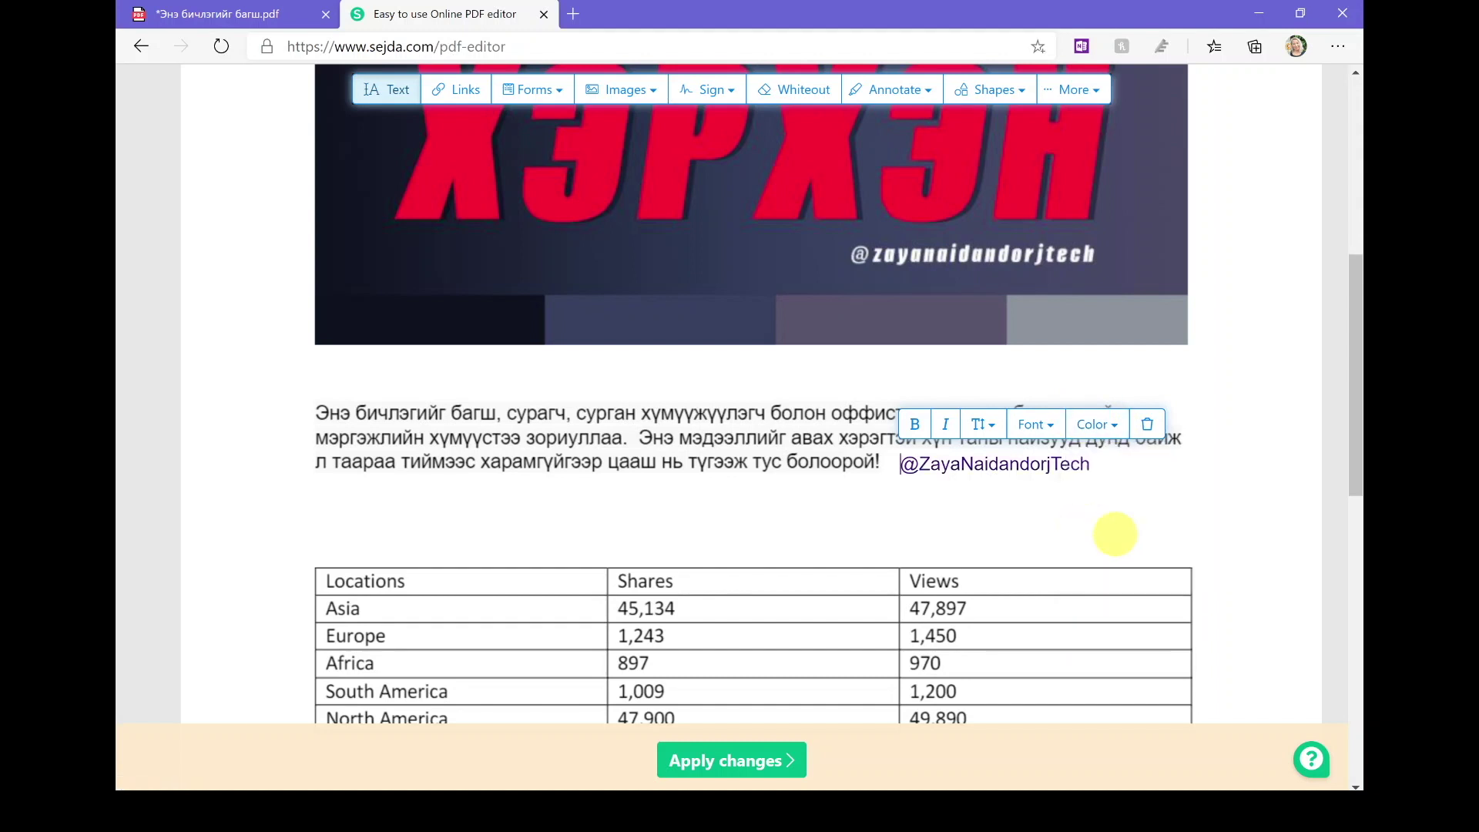
scroll(1115, 534, "down", 4)
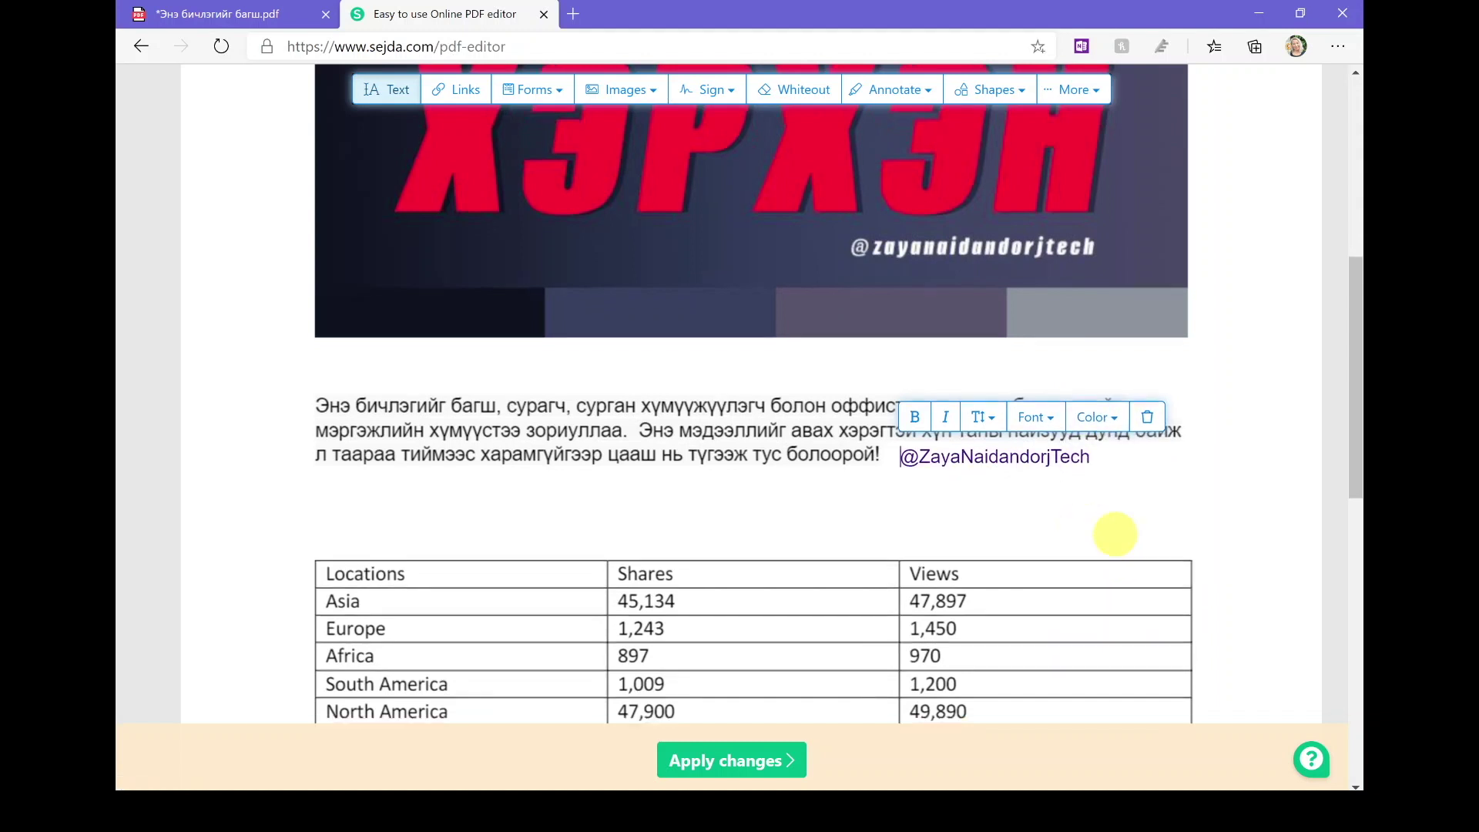
scroll(1114, 534, "up", 1)
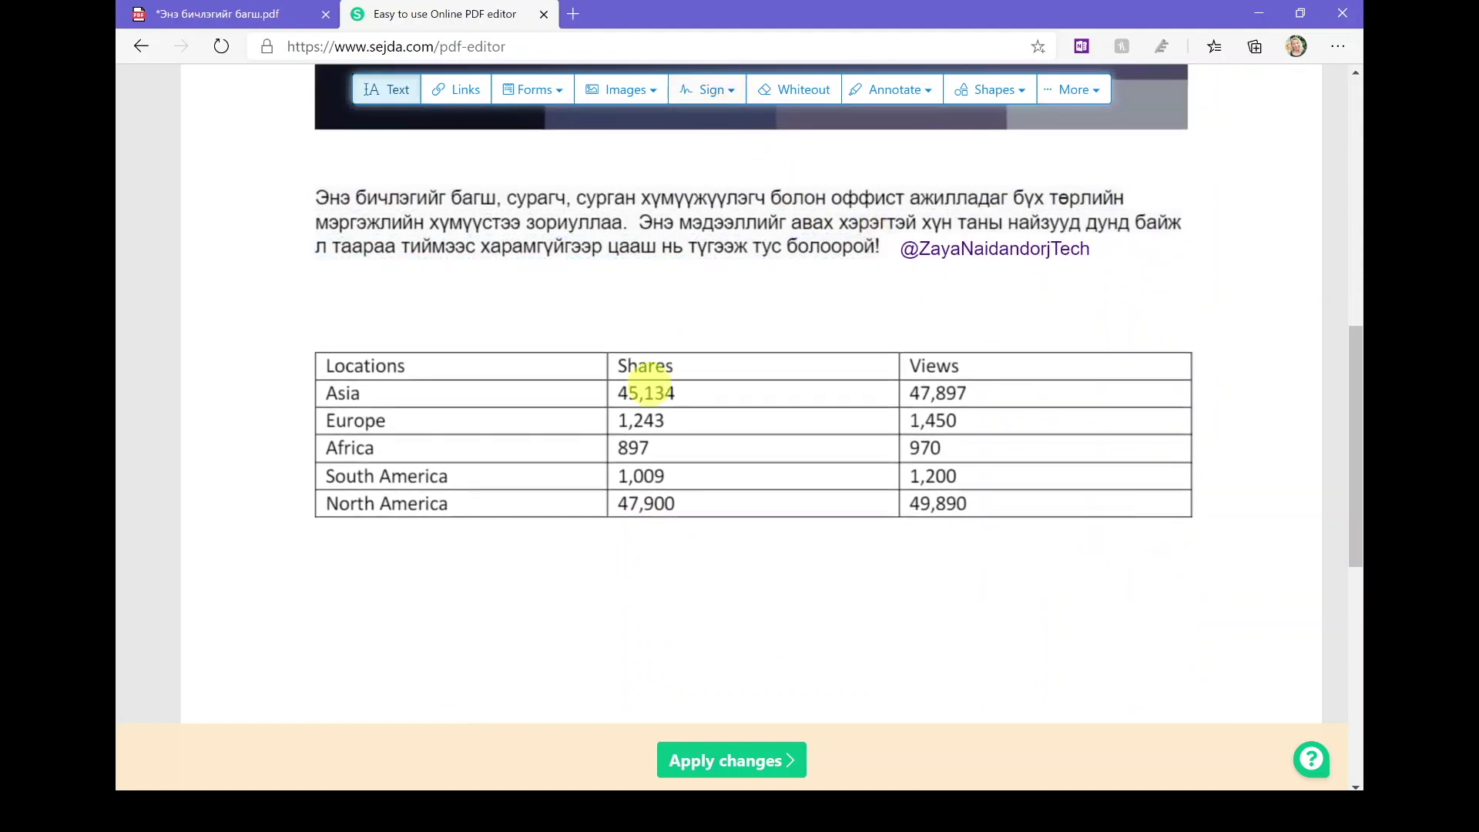
Step: Add an empty text box below the table and bring up the Images and Sign options
left_click(339, 560)
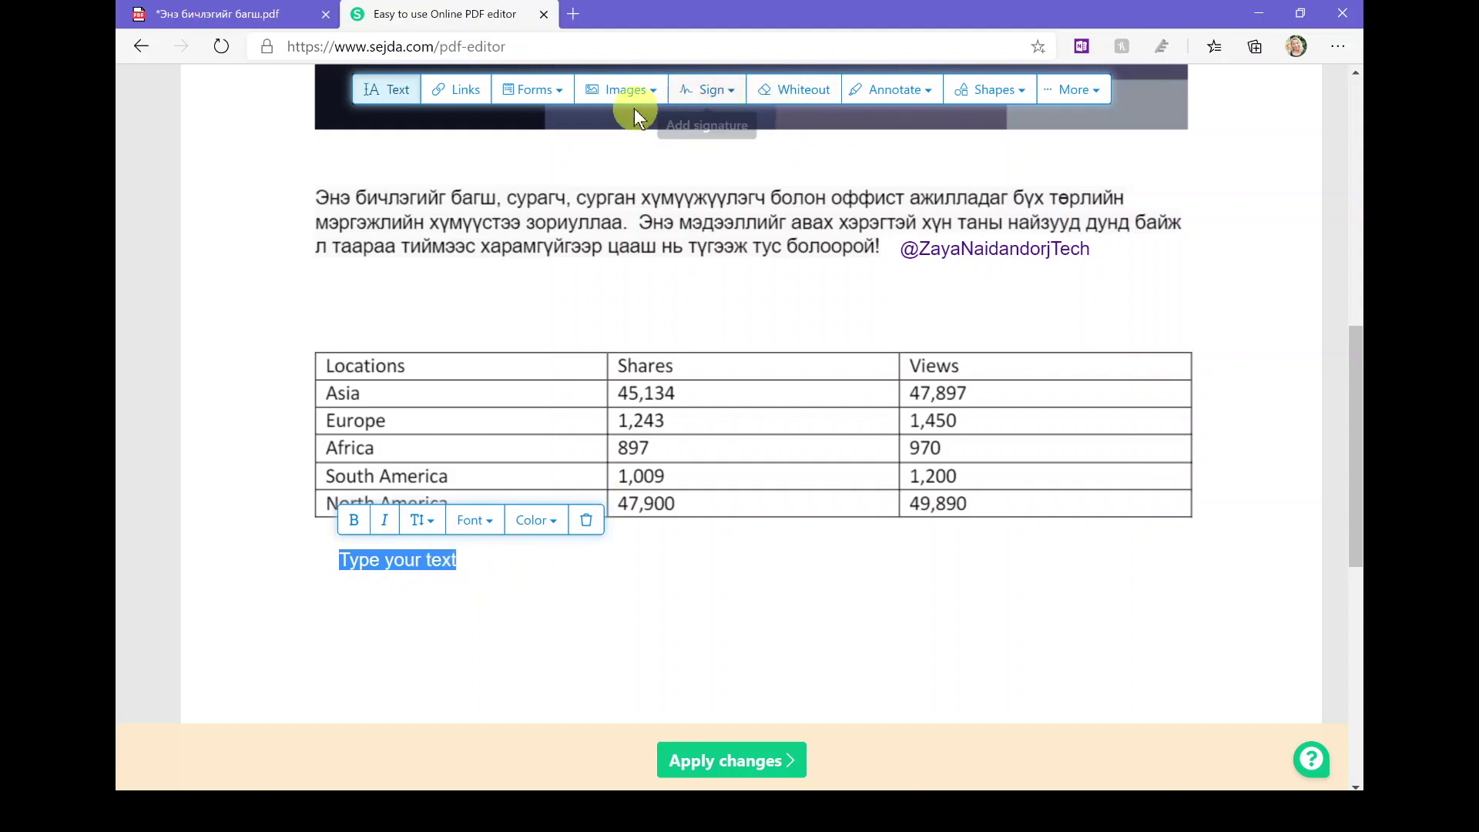
left_click(655, 94)
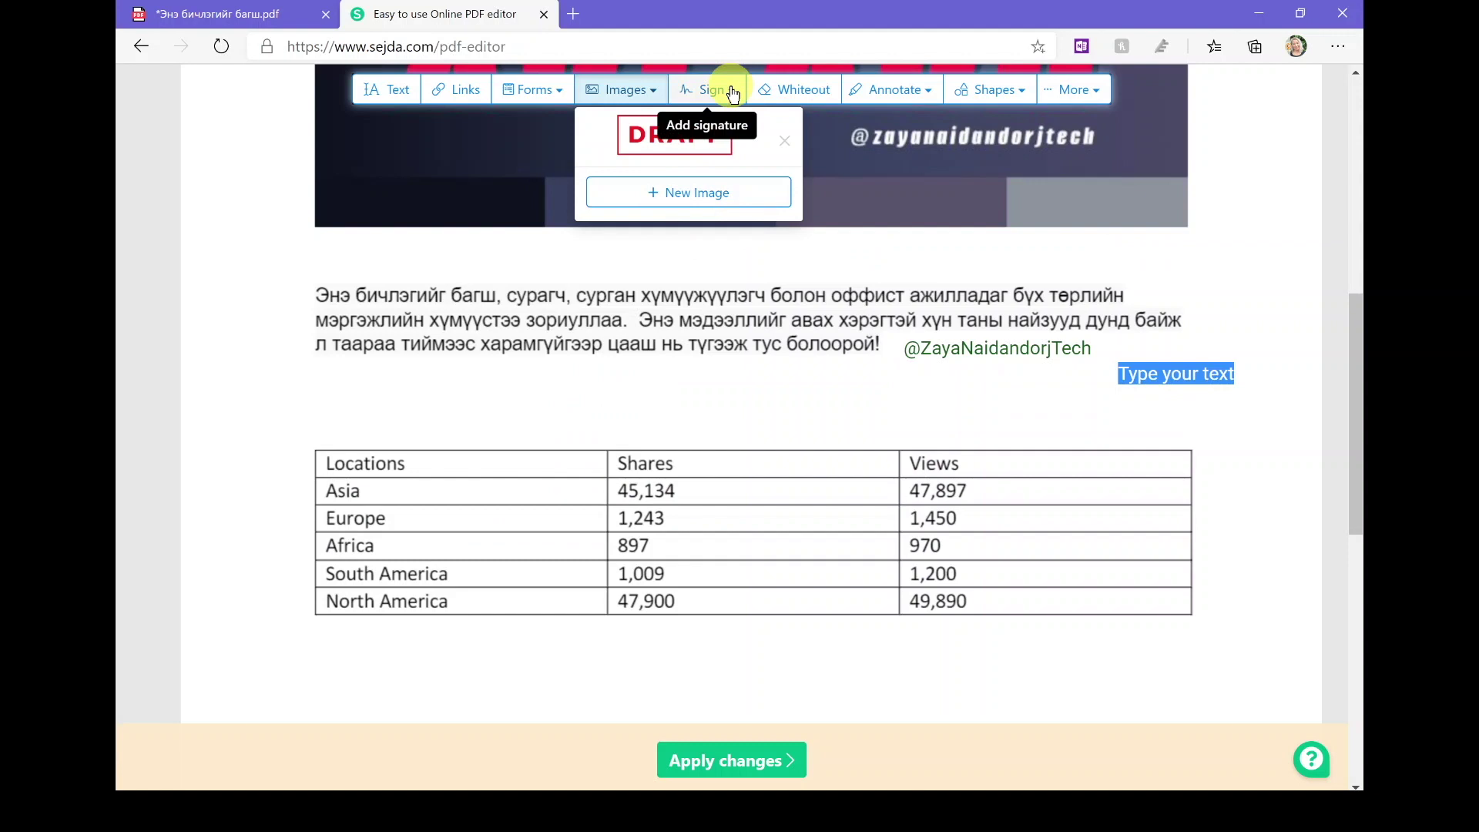
left_click(733, 93)
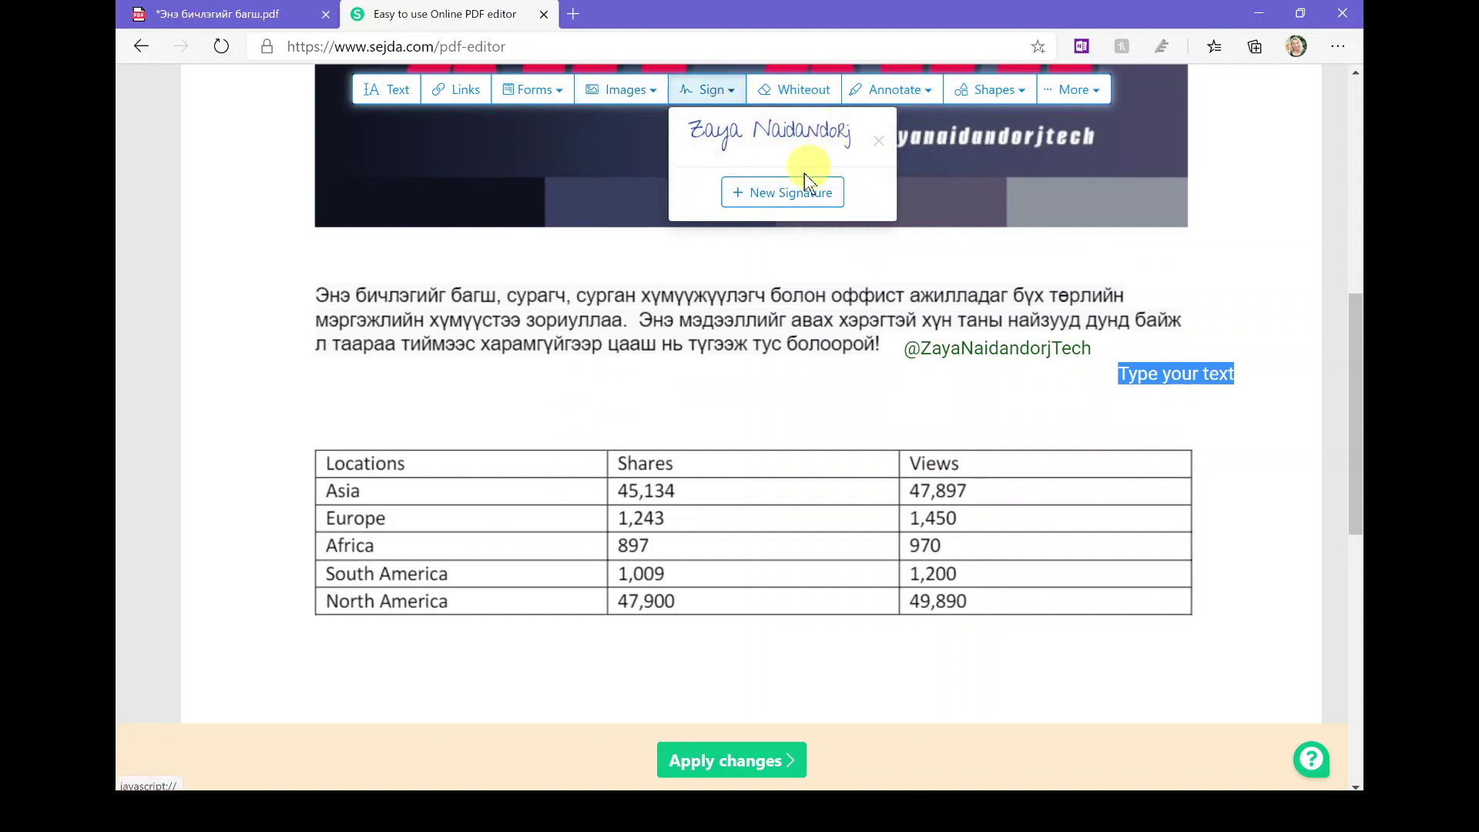
Step: Draw and save a new freehand signature, then place it just below the Locations table
left_click(785, 192)
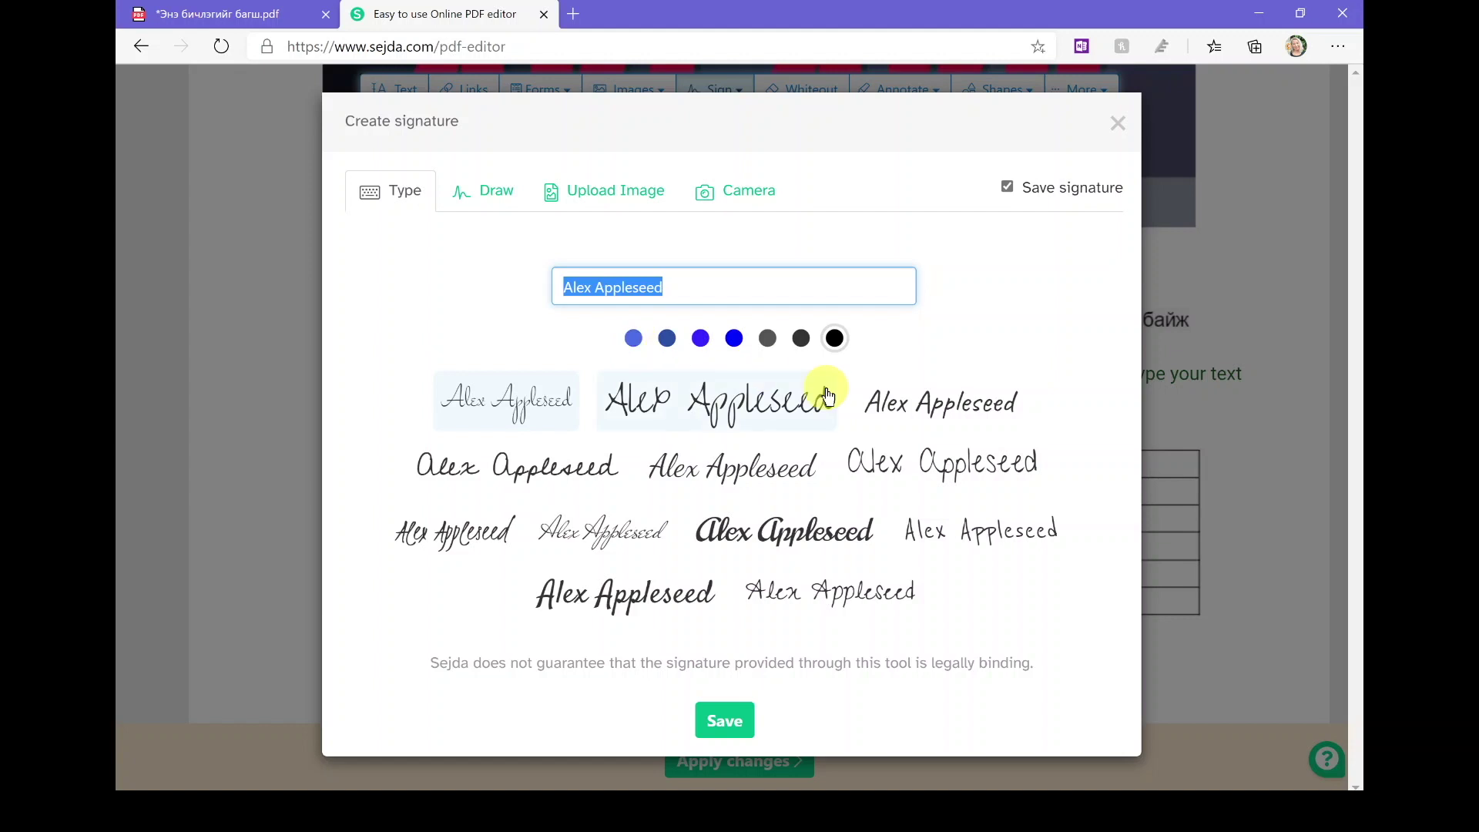
left_click(501, 199)
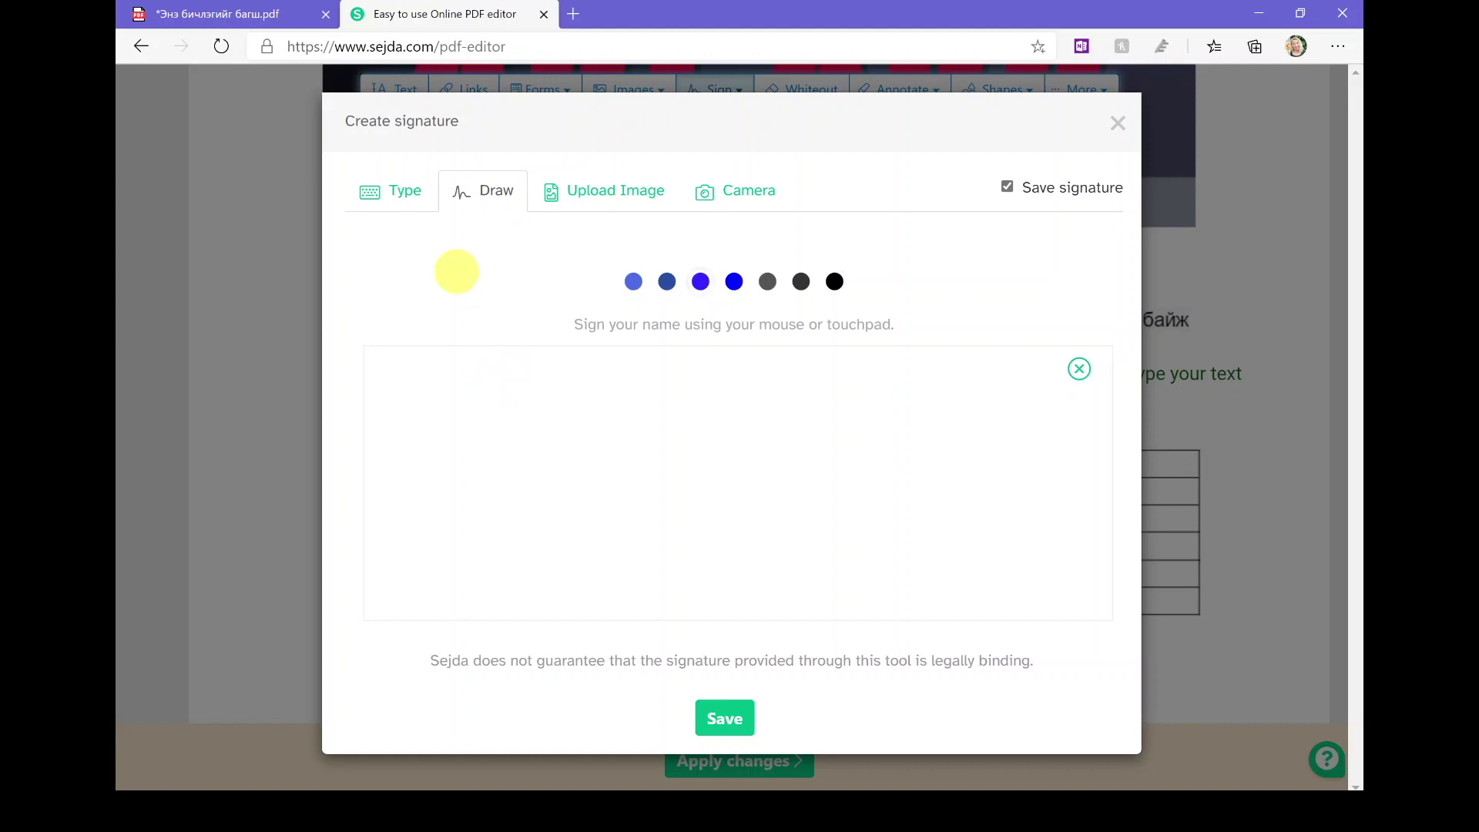
mouse_move(532, 462)
left_mouse_down()
mouse_move(566, 531)
mouse_move(591, 466)
mouse_move(635, 476)
mouse_move(644, 514)
mouse_move(659, 514)
left_mouse_up()
left_click(679, 504)
mouse_move(714, 439)
left_mouse_down()
mouse_move(704, 467)
mouse_move(758, 439)
left_mouse_up()
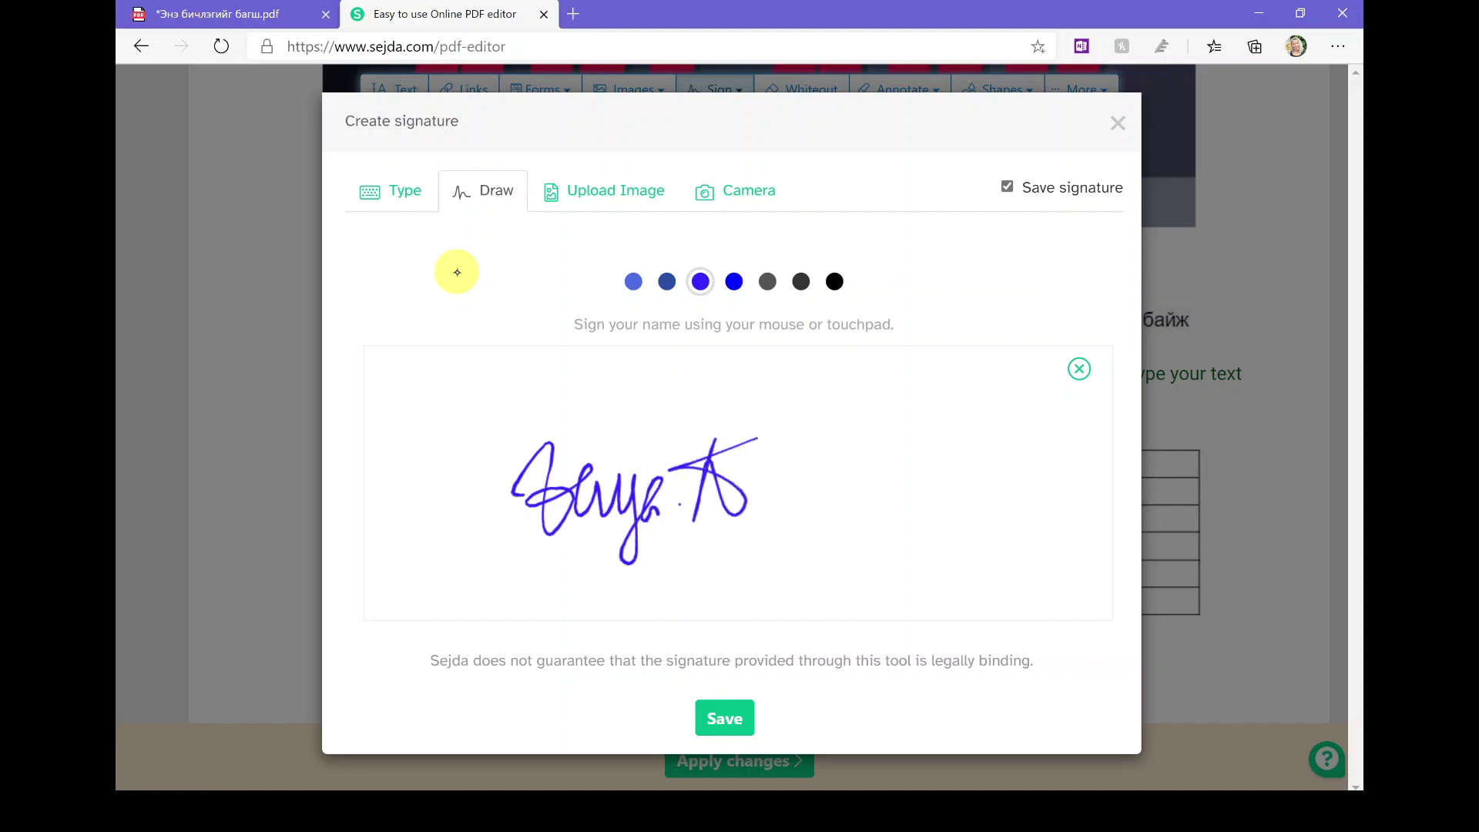
left_click(745, 727)
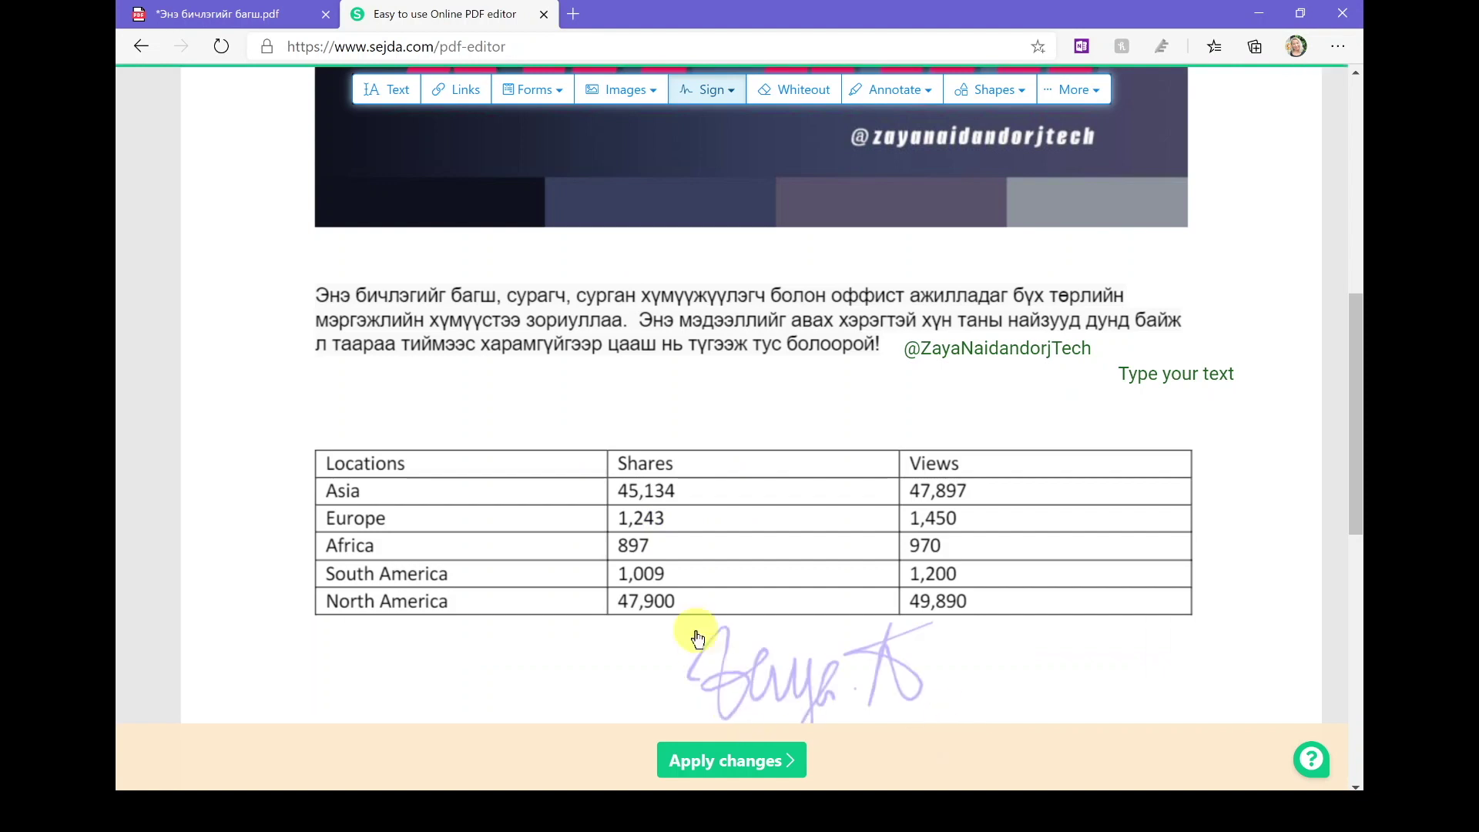
scroll(696, 636, "down", 2)
left_click(333, 494)
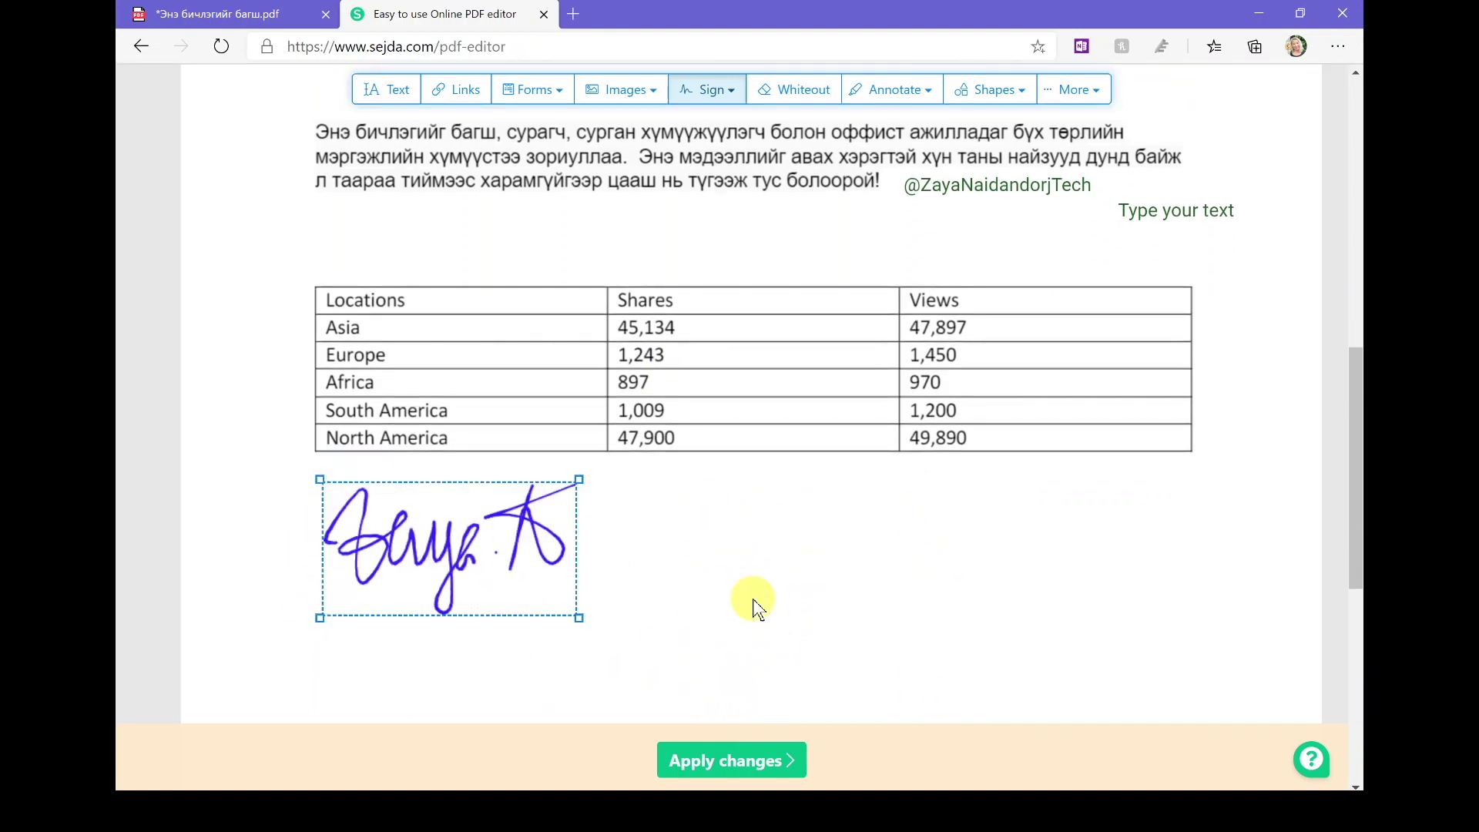
Step: Place a dot symbol before the paragraph's first word, then bring up the Shapes and More menus
left_click(454, 93)
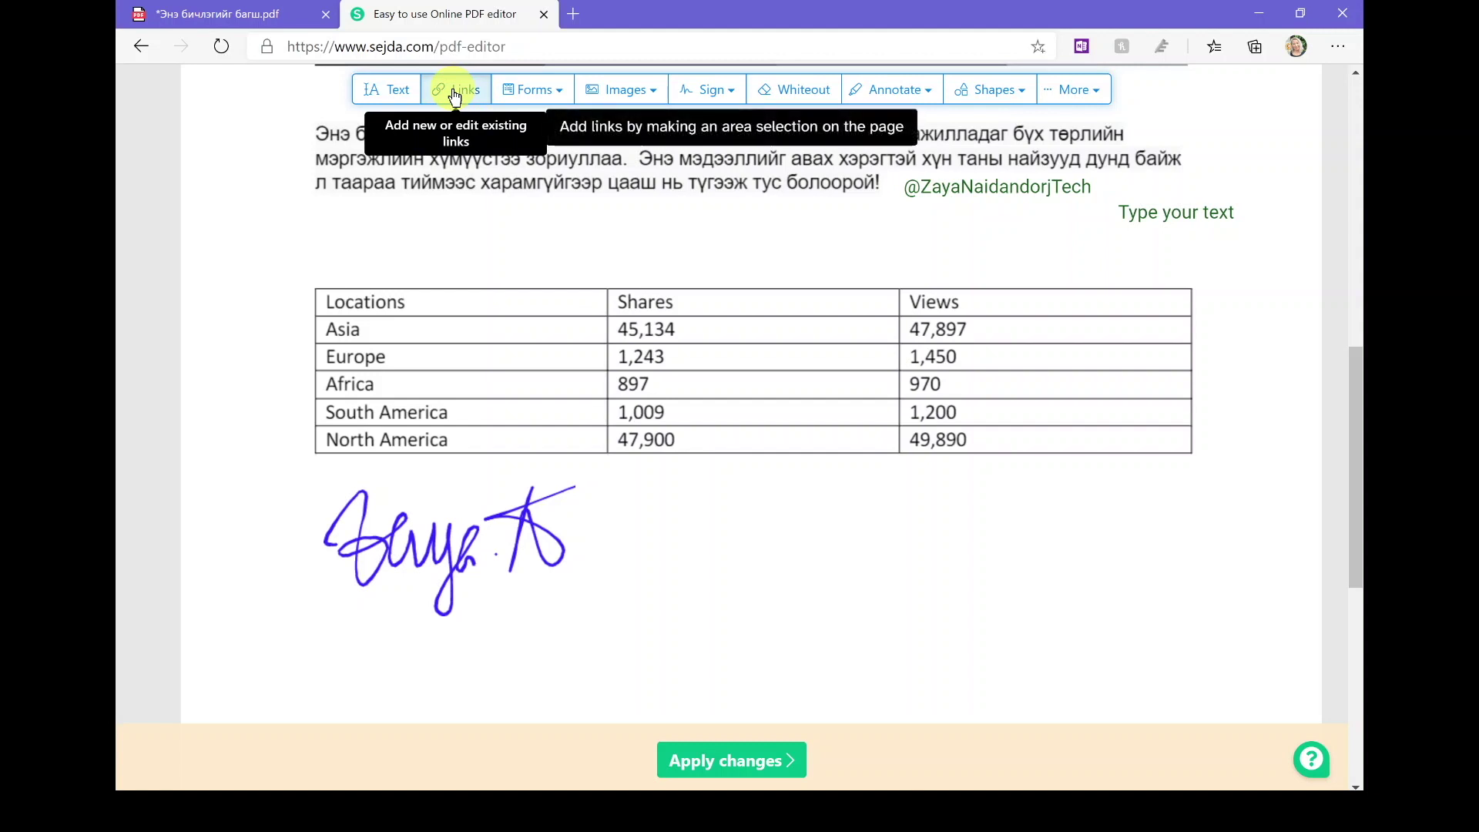
left_click(556, 92)
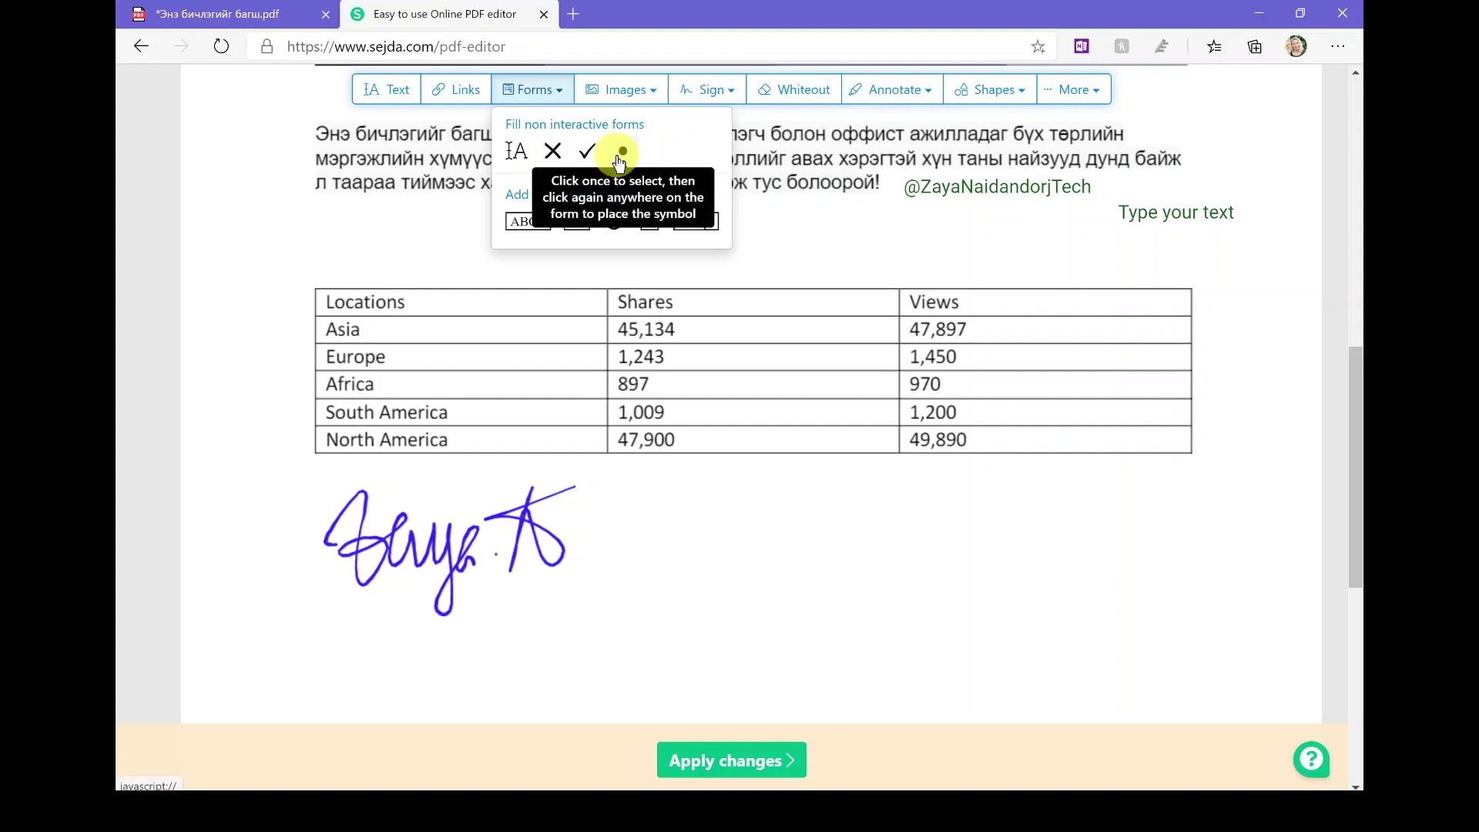
left_click(618, 152)
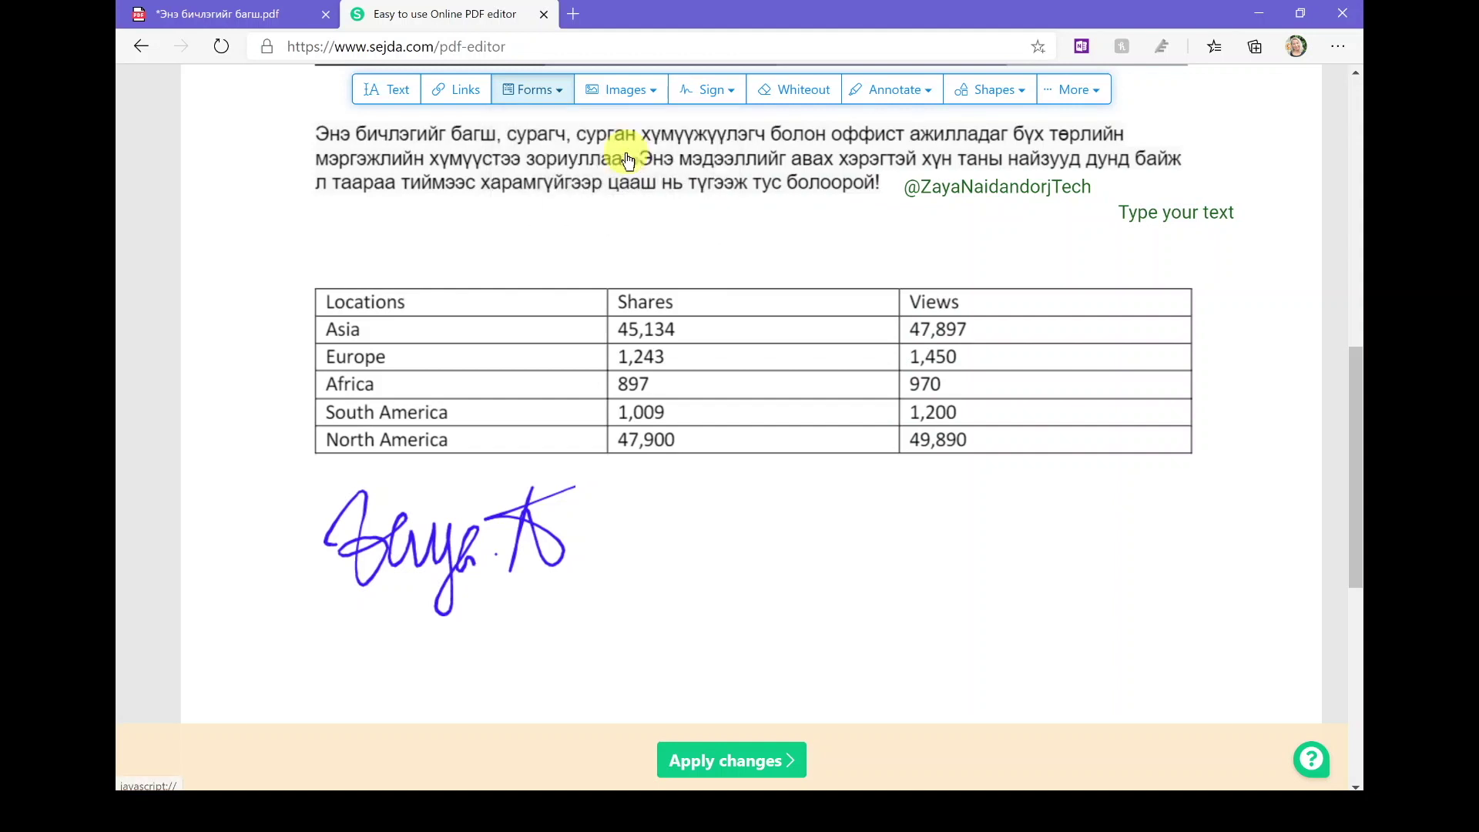
left_click(308, 136)
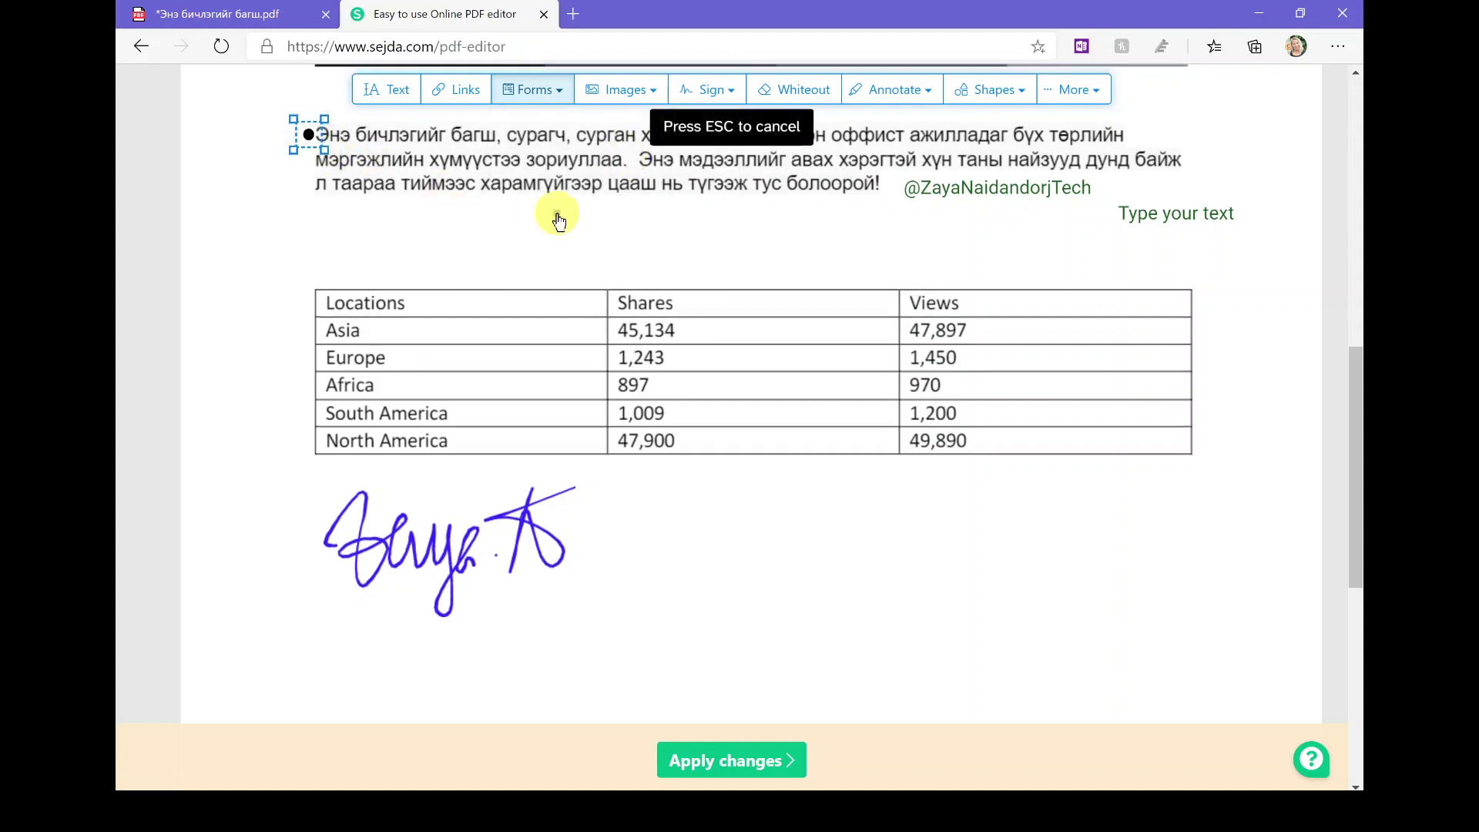
scroll(555, 208, "up", 1)
scroll(557, 213, "up", 1)
scroll(557, 214, "down", 1)
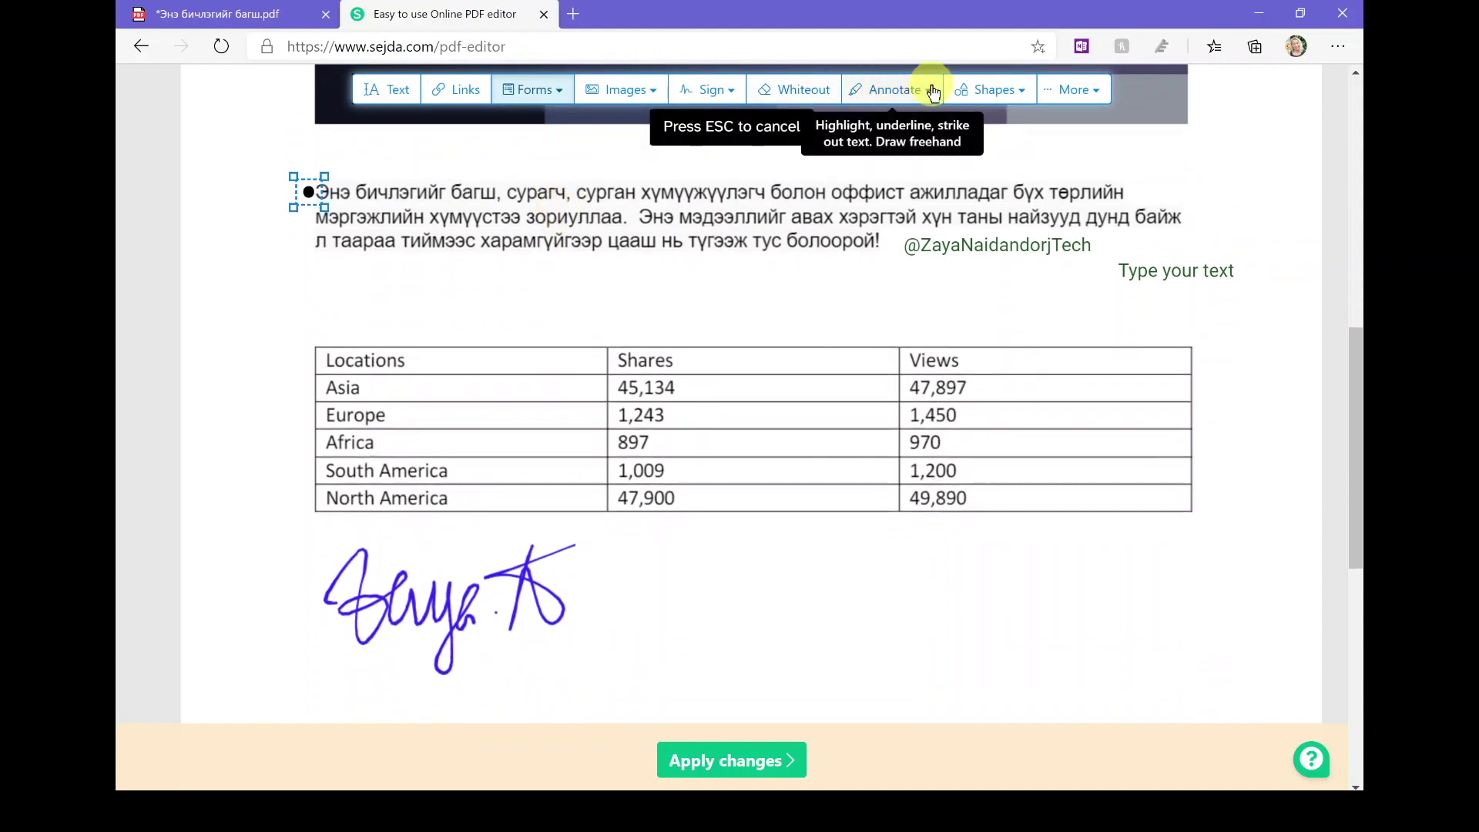
left_click(1019, 94)
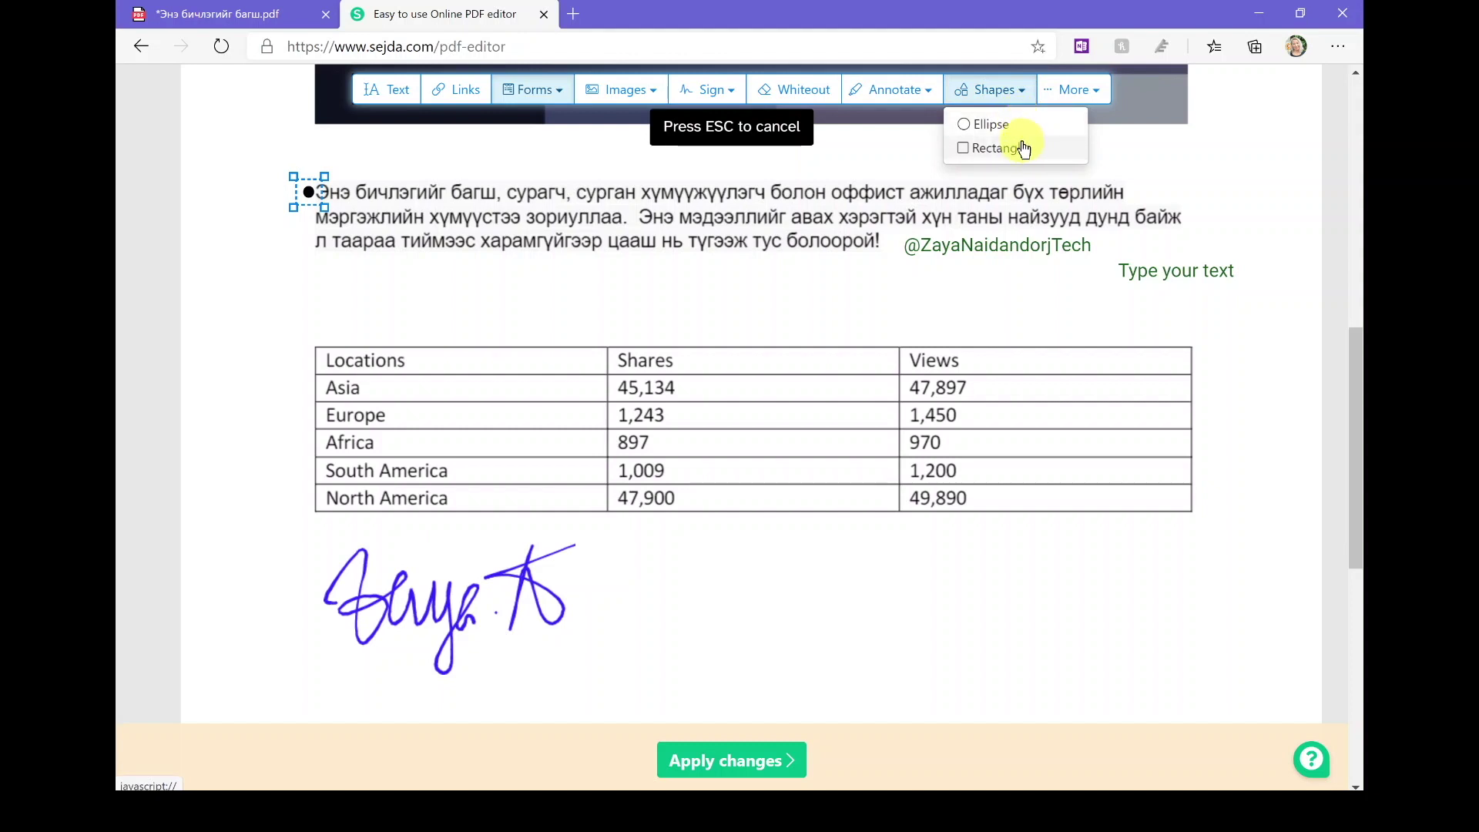
left_click(1092, 94)
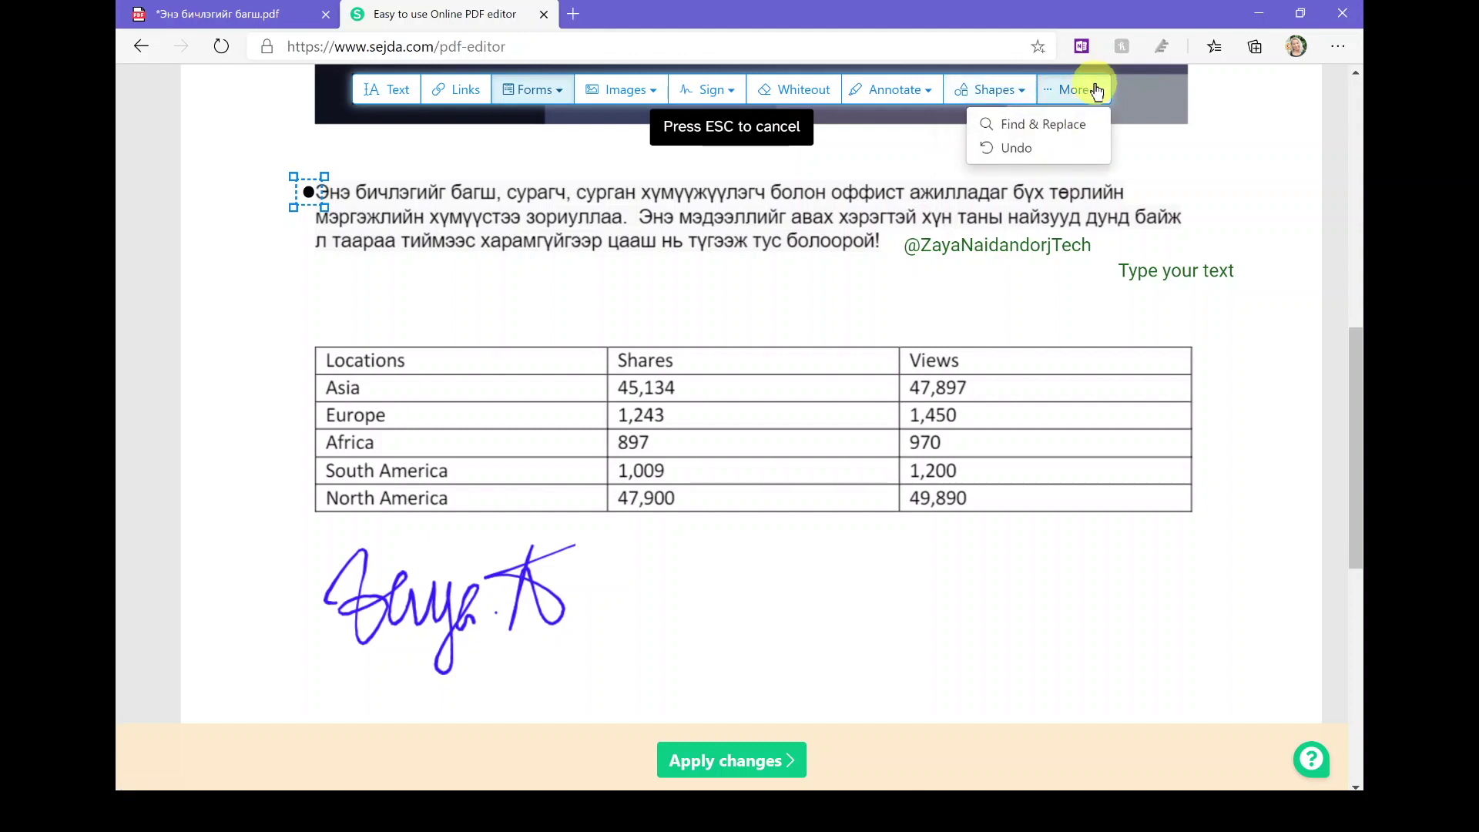
Step: Use More > Undo to revert only the empty 'Type your text' box edit
left_click(1064, 151)
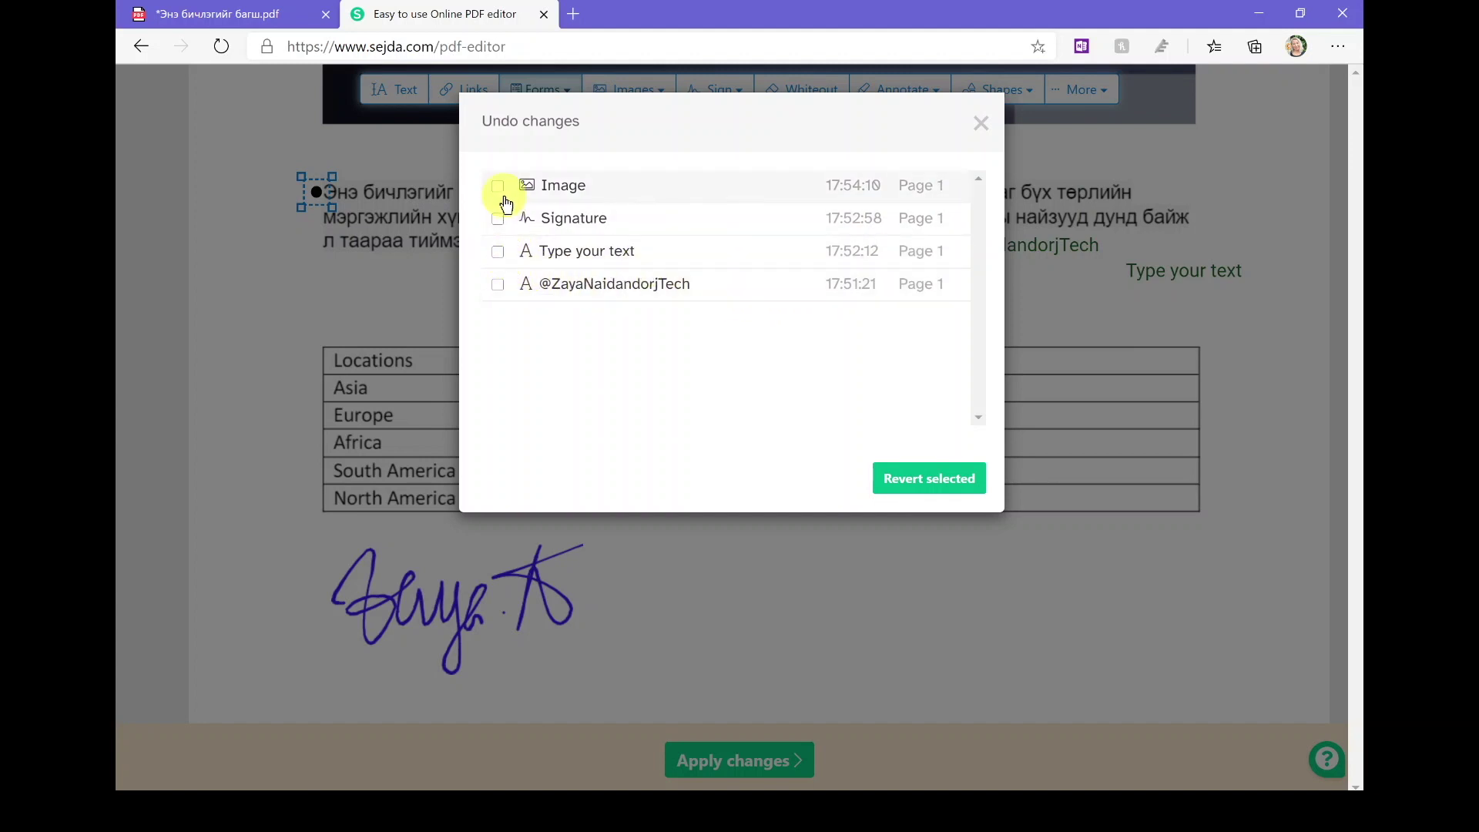
left_click(502, 251)
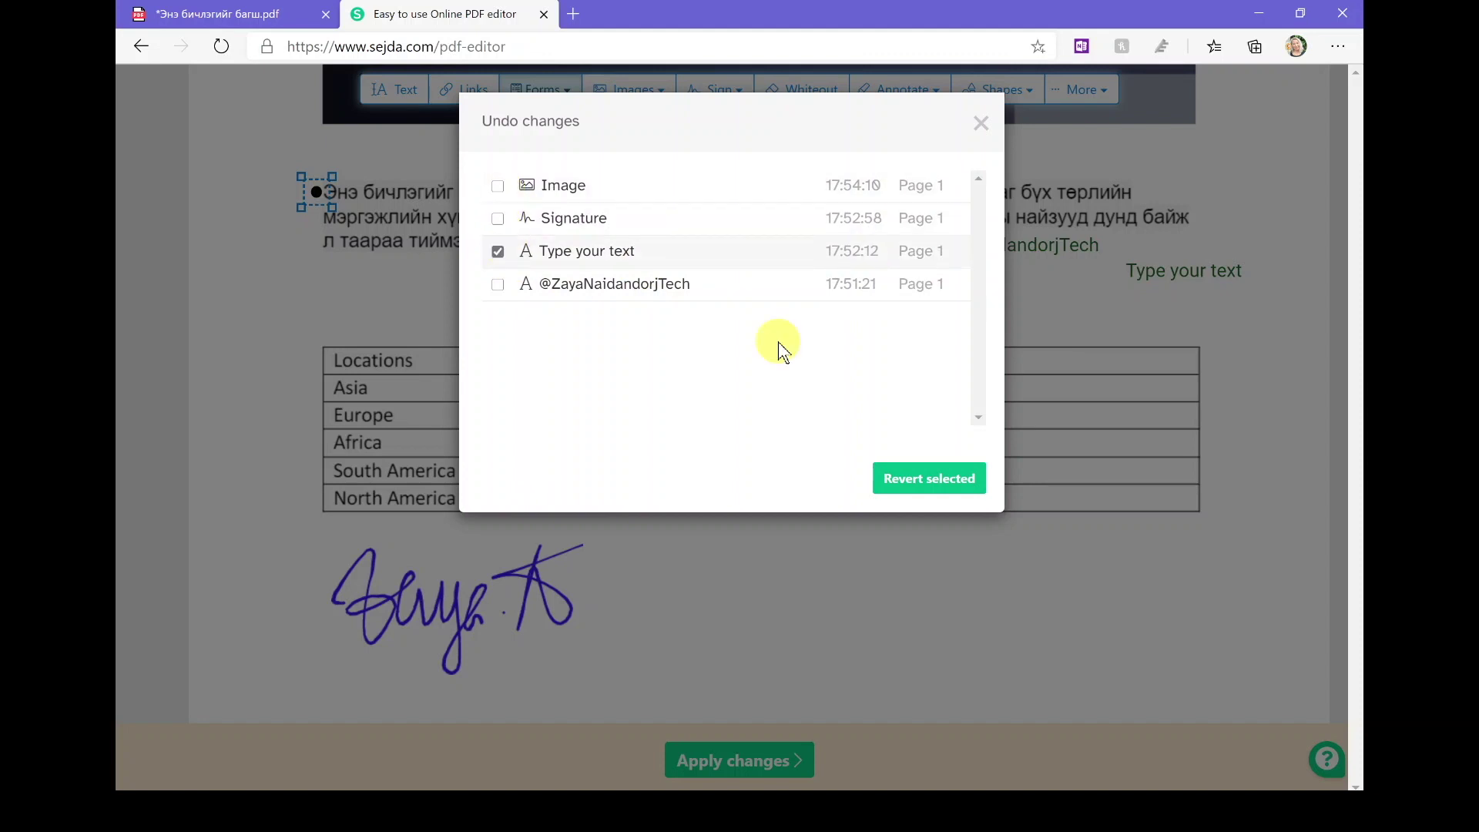
left_click(930, 495)
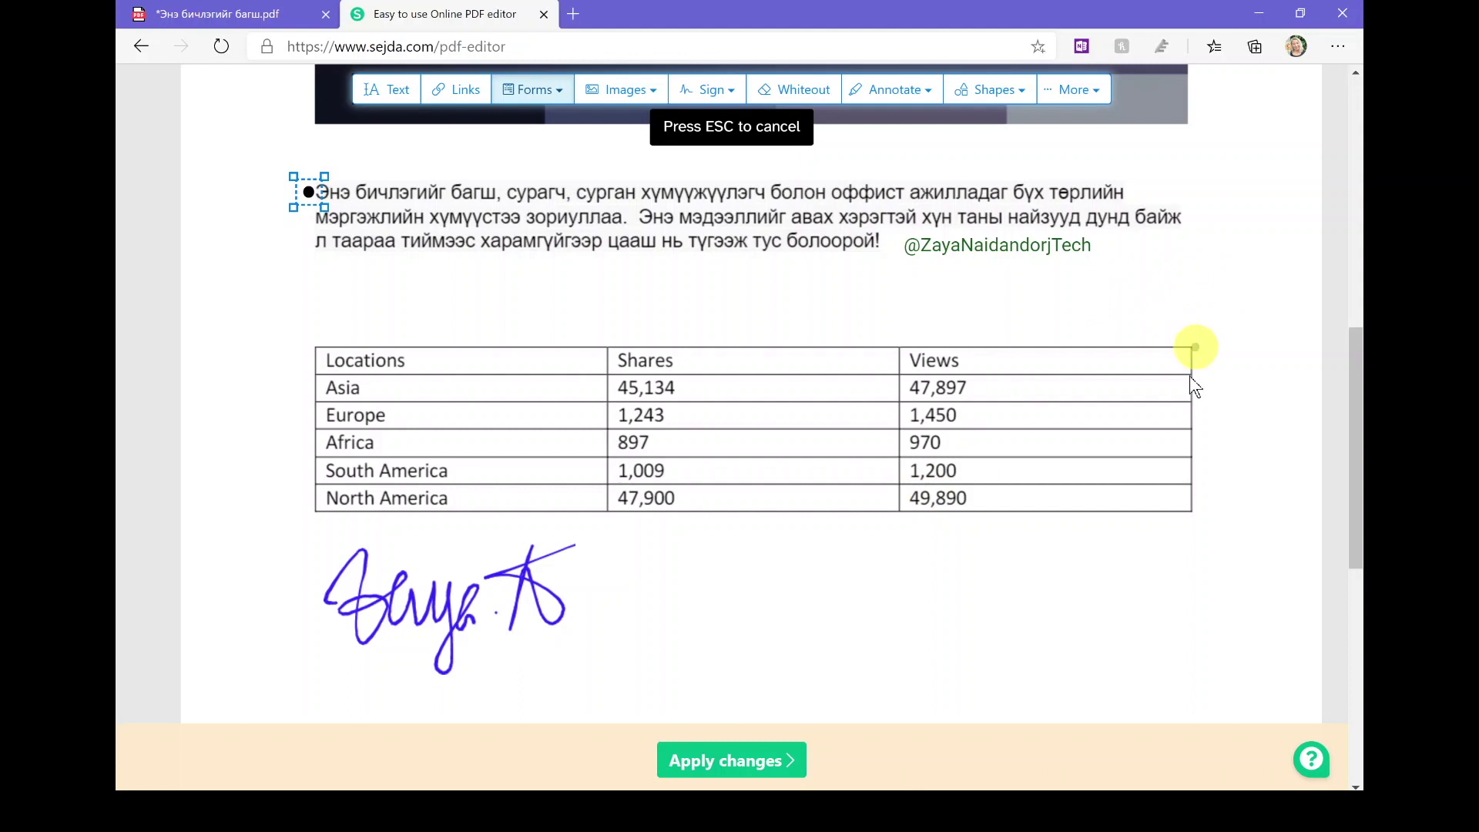
scroll(1066, 653, "up", 3)
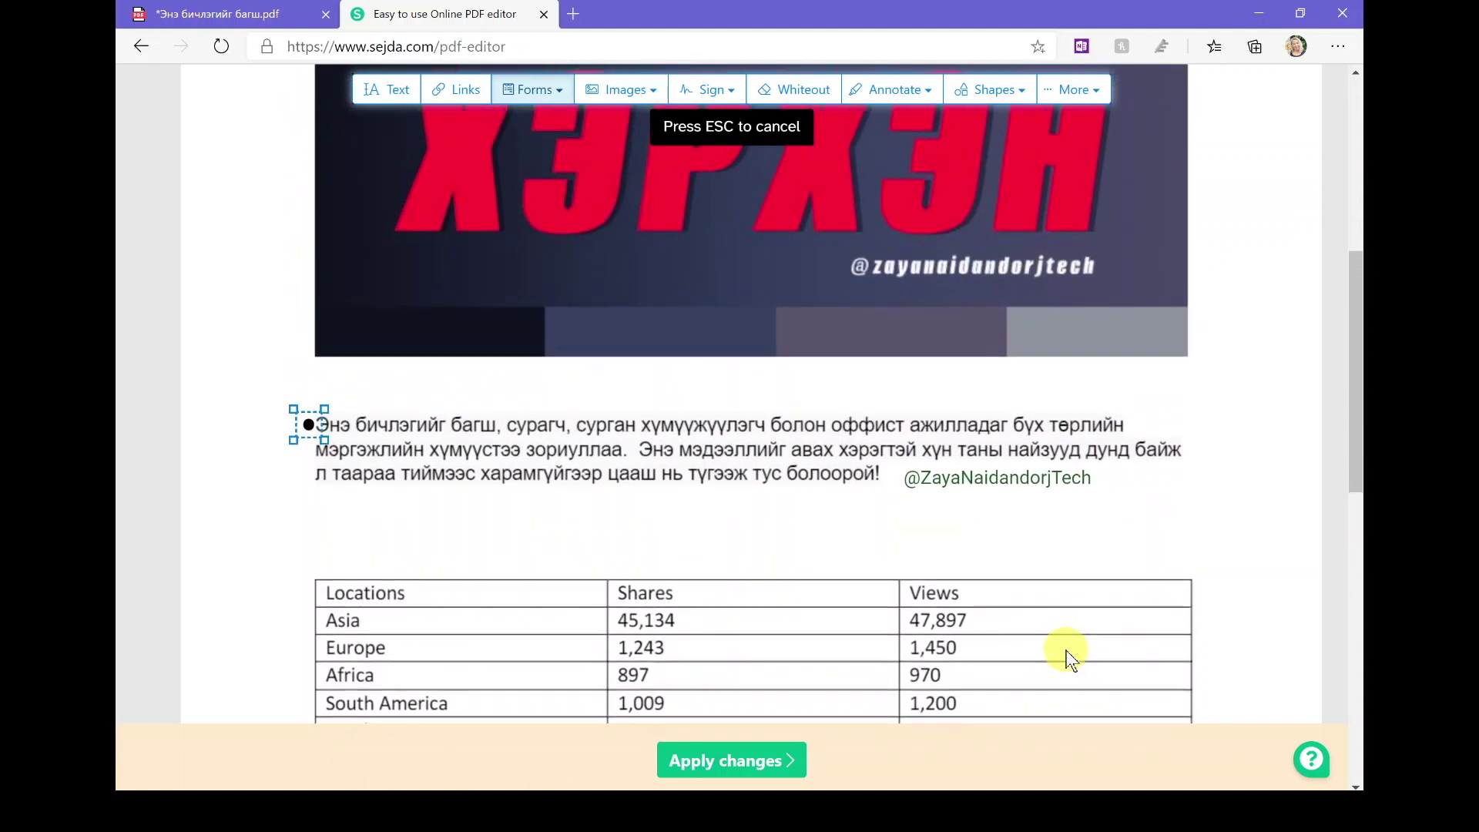
scroll(1066, 650, "down", 4)
scroll(1066, 650, "up", 1)
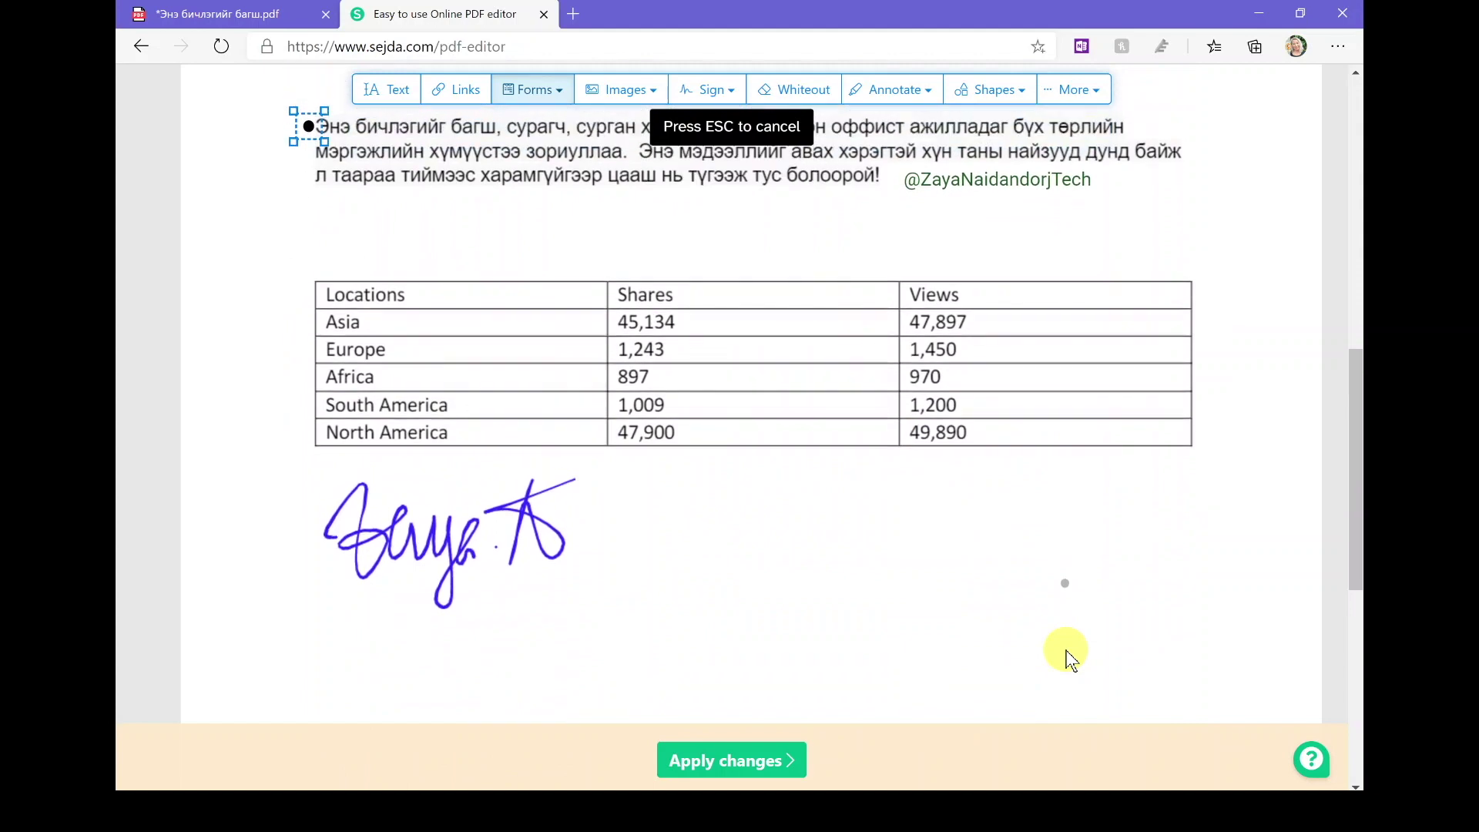
Step: Apply all changes and review the other save destinations beside Download
left_click(718, 766)
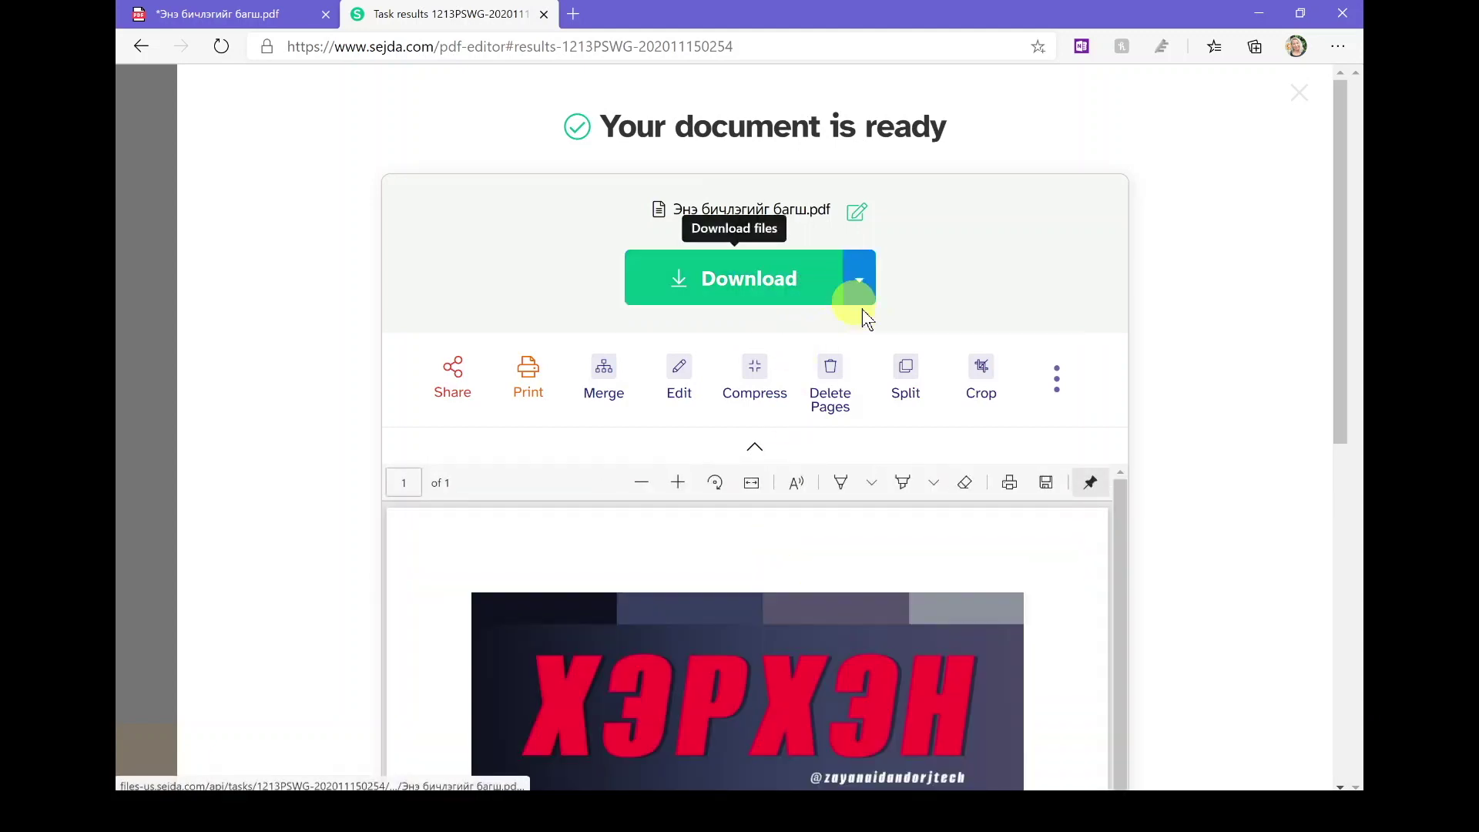
scroll(877, 320, "down", 1)
scroll(878, 320, "up", 1)
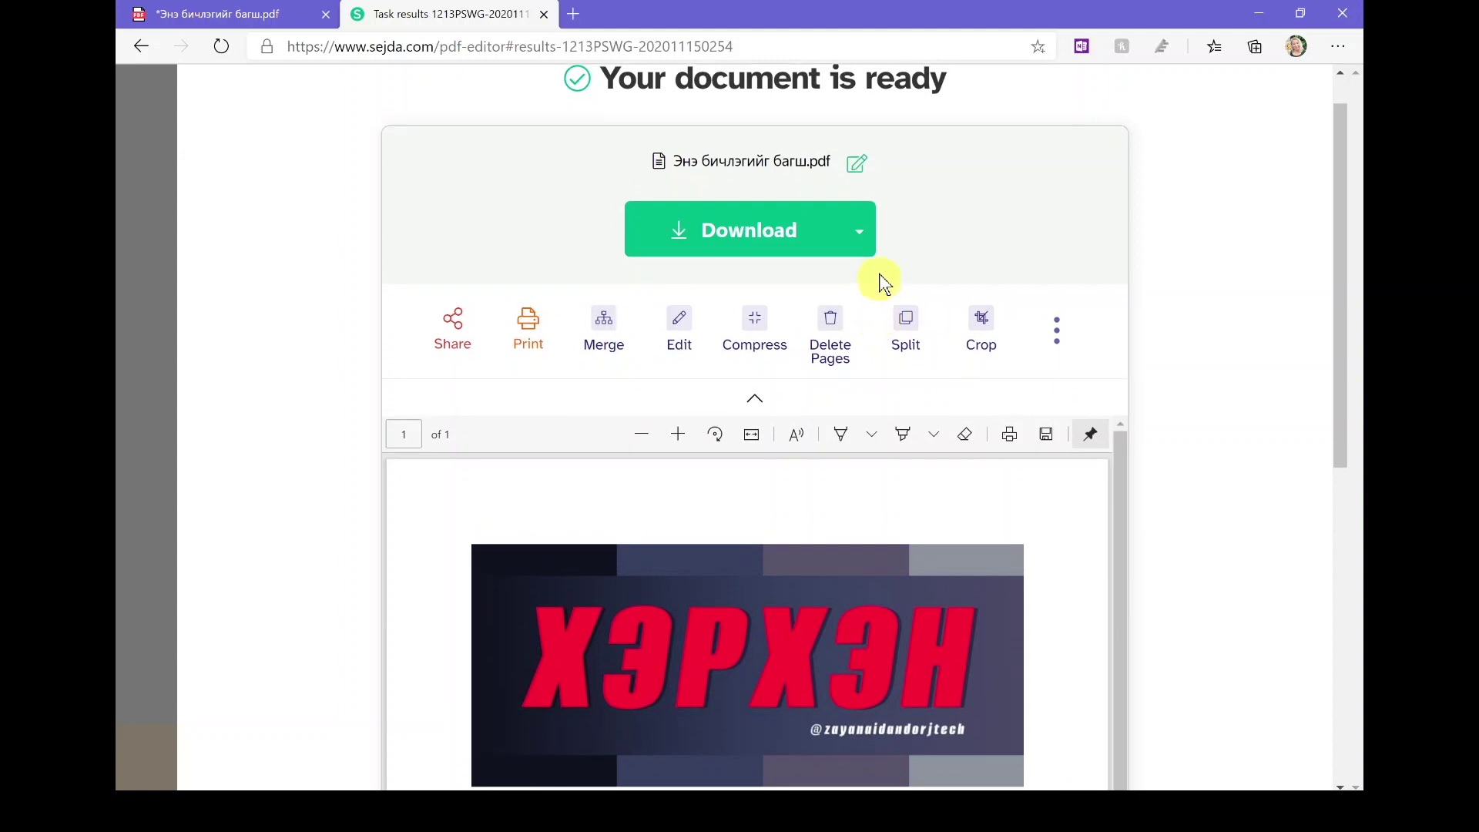
left_click(863, 241)
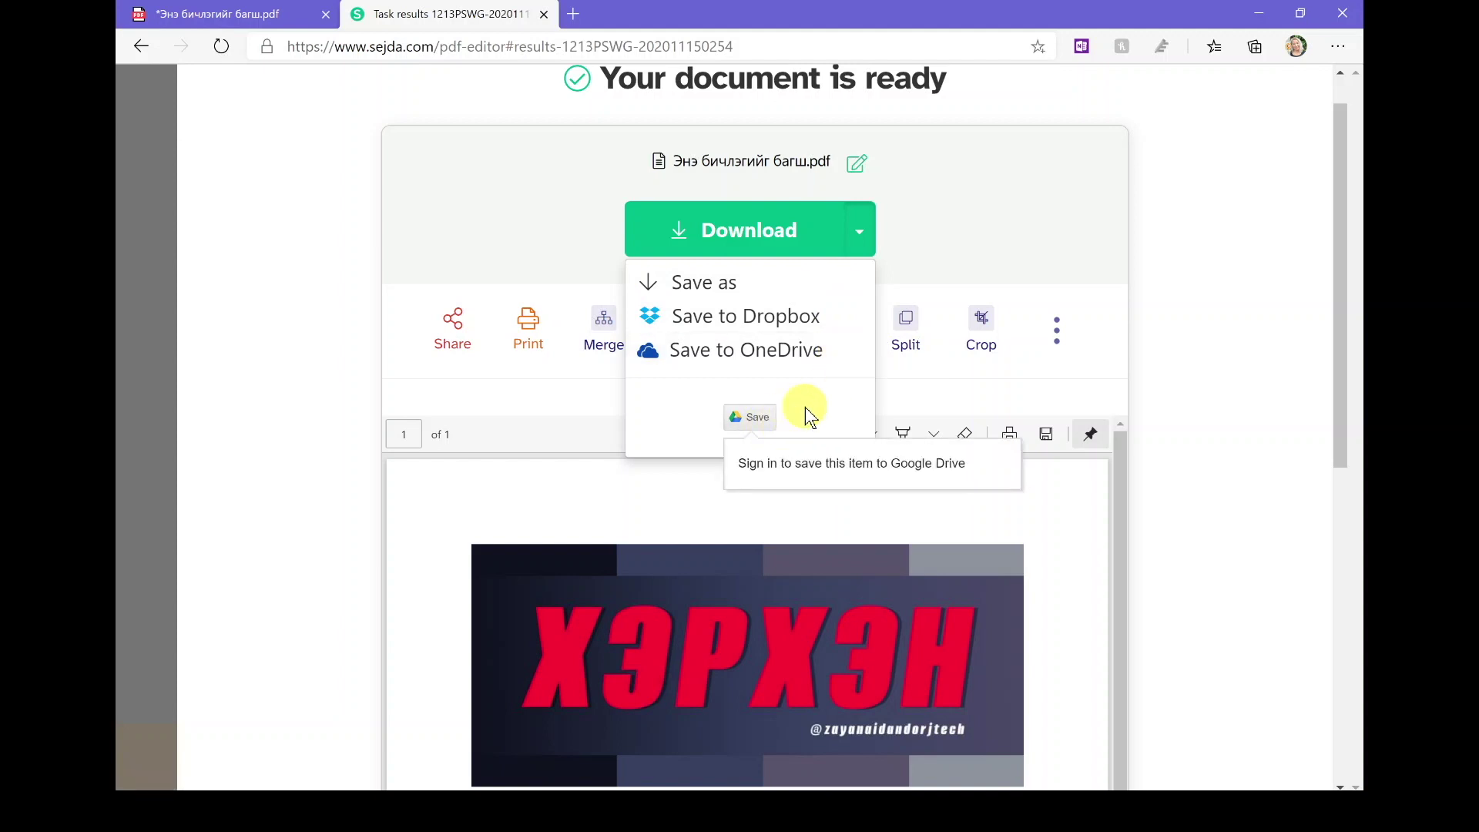
scroll(806, 406, "down", 2)
scroll(806, 407, "up", 3)
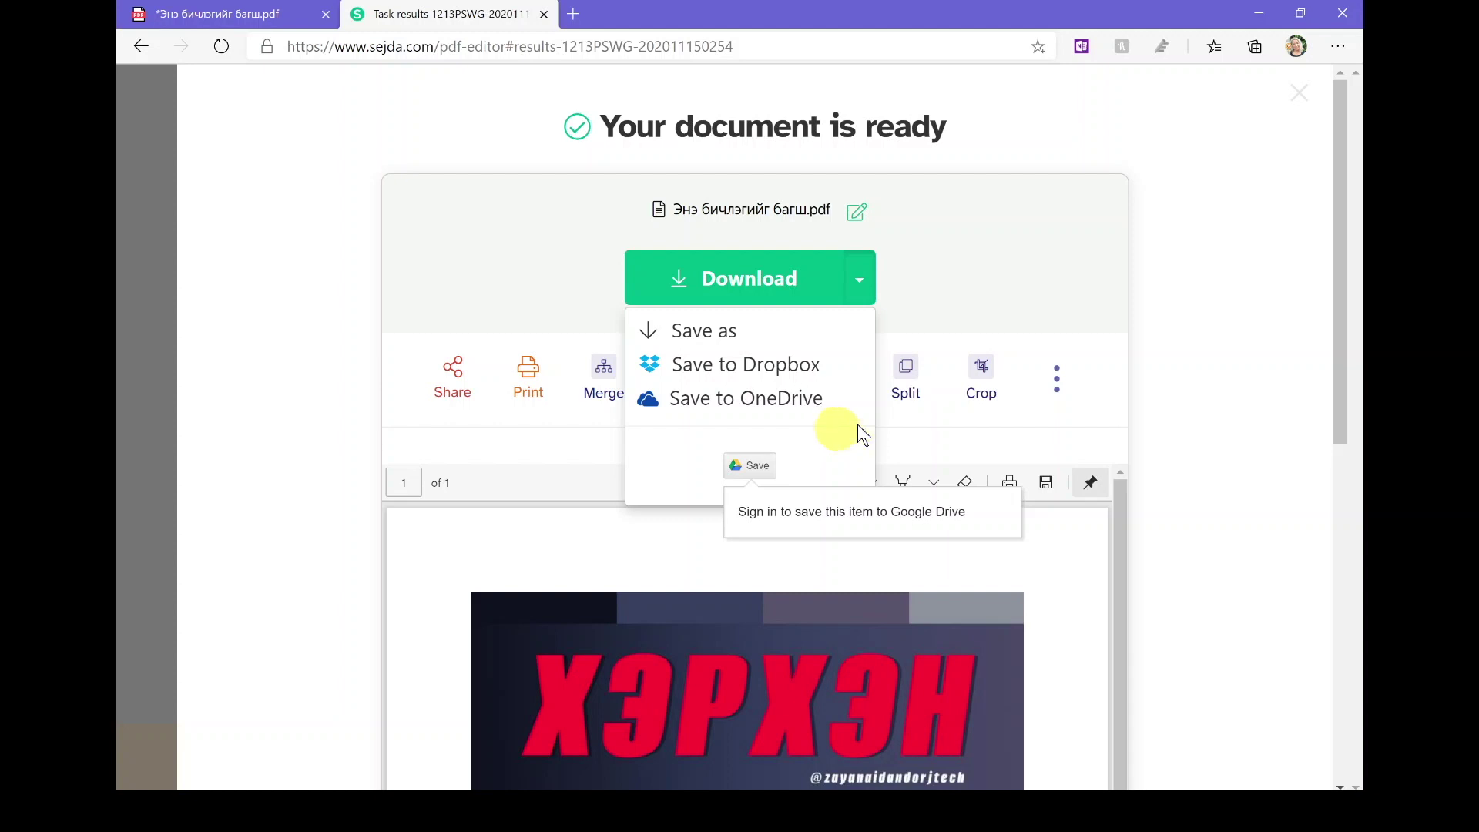
left_click(1167, 403)
Step: Return to the local PDF tab showing the table with the purple signature
key("ctrl+Tab")
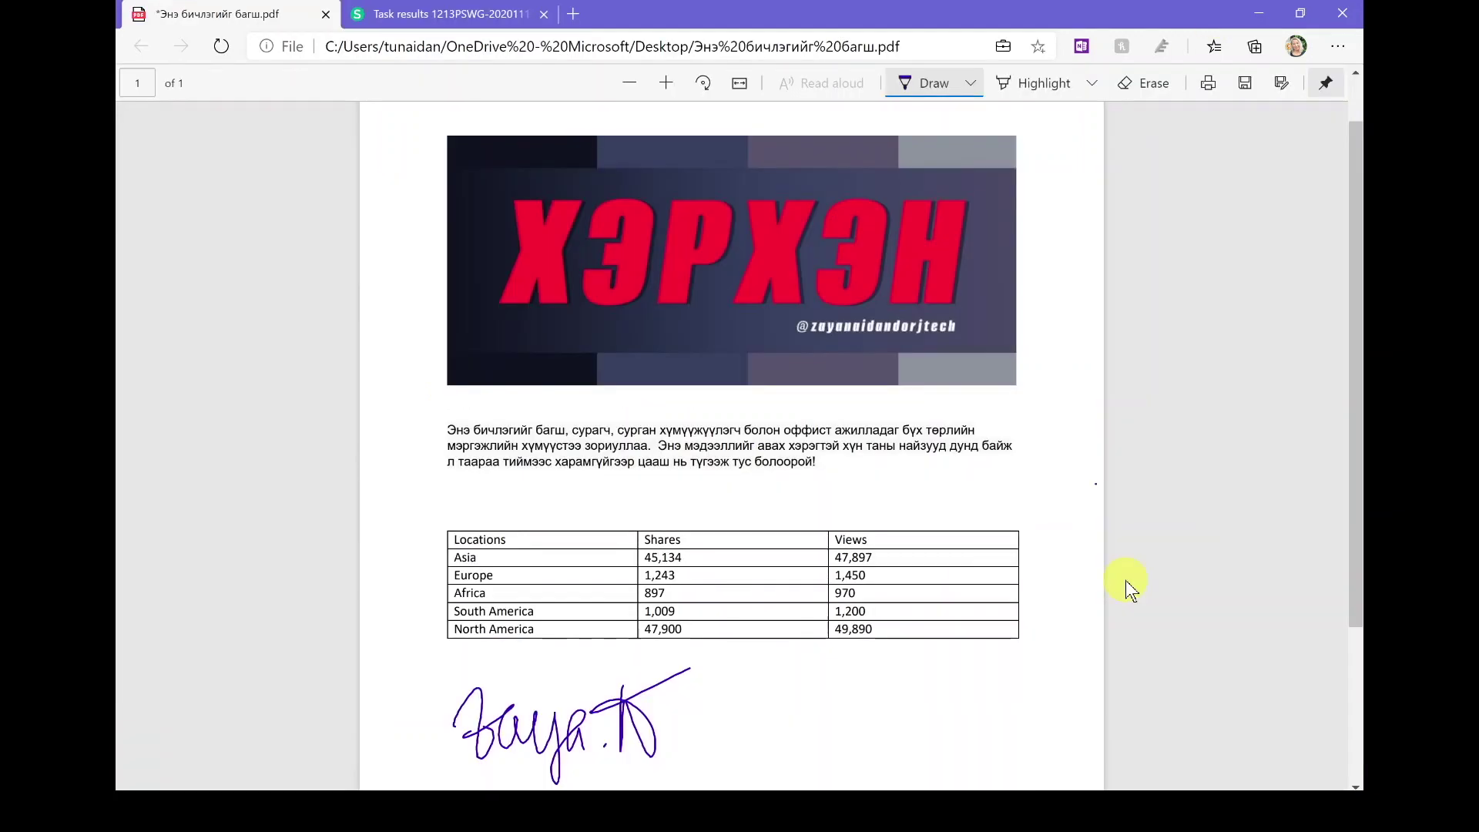